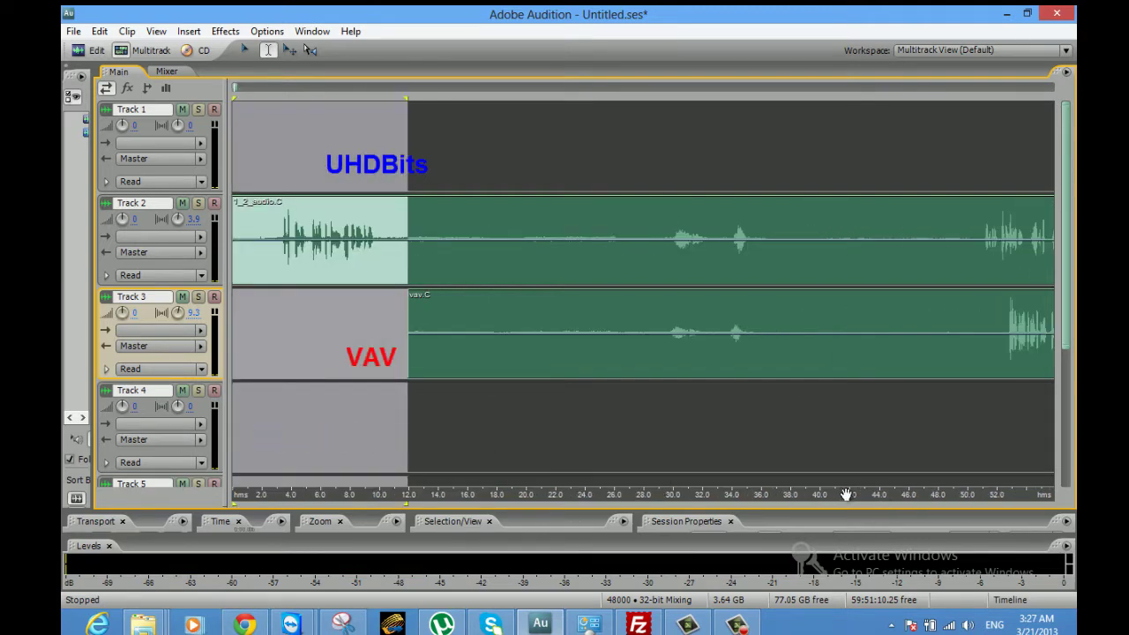
Step: Place the cursor at about 1:13 and play Track 2 and Track 3 together in the multitrack session
click(780, 436)
scroll(454, 446, down, 3)
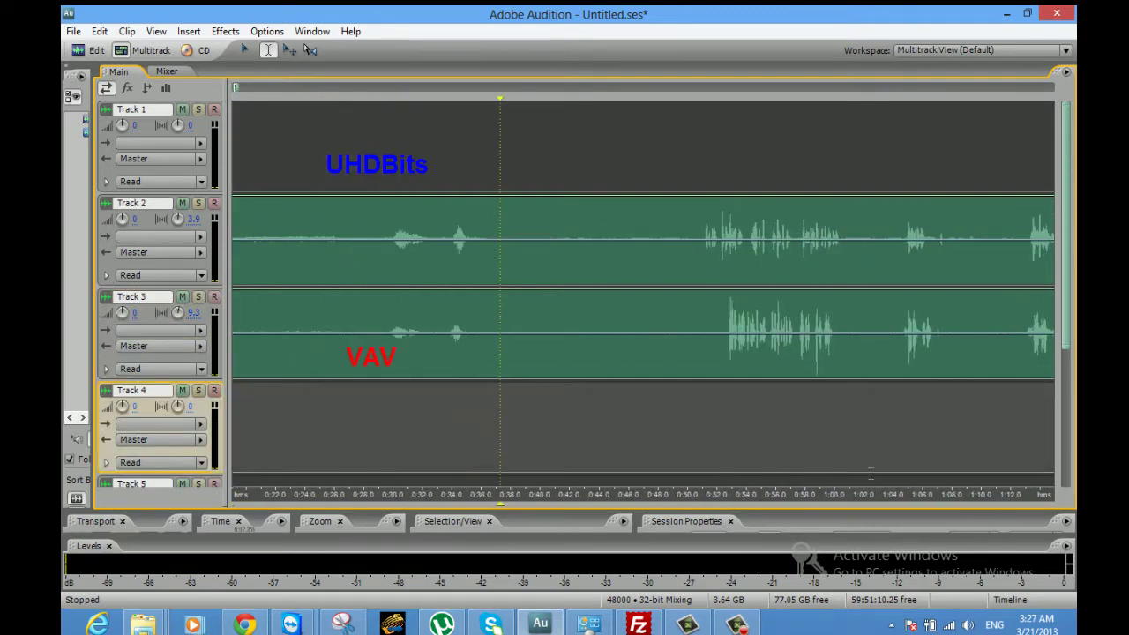
drag(873, 494, 544, 472)
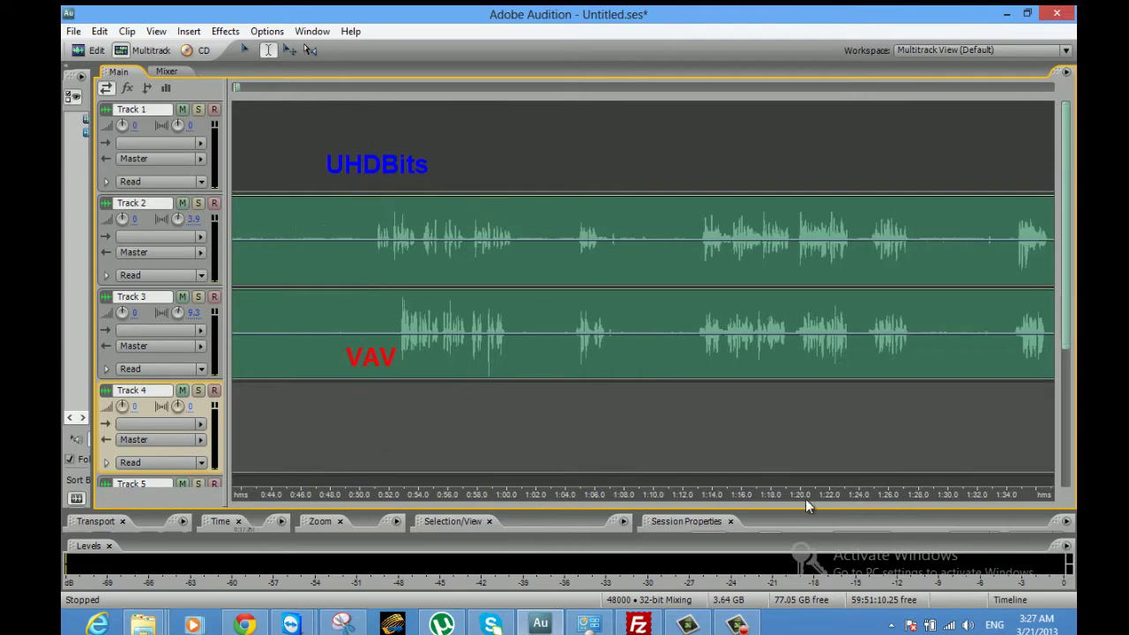
drag(805, 499, 735, 496)
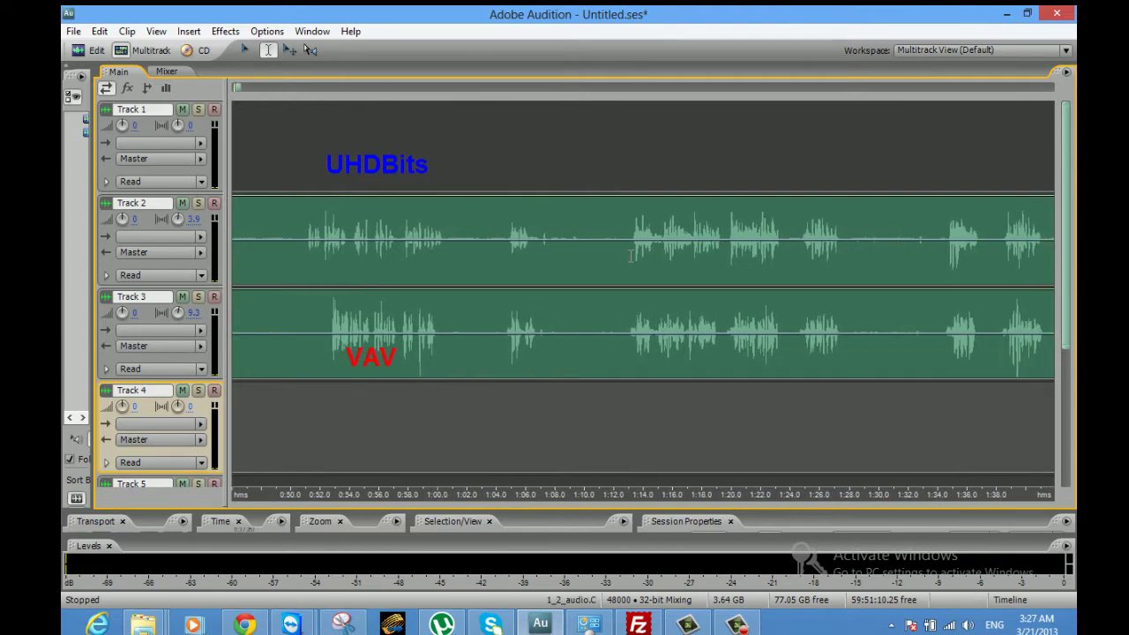
double_click(631, 256)
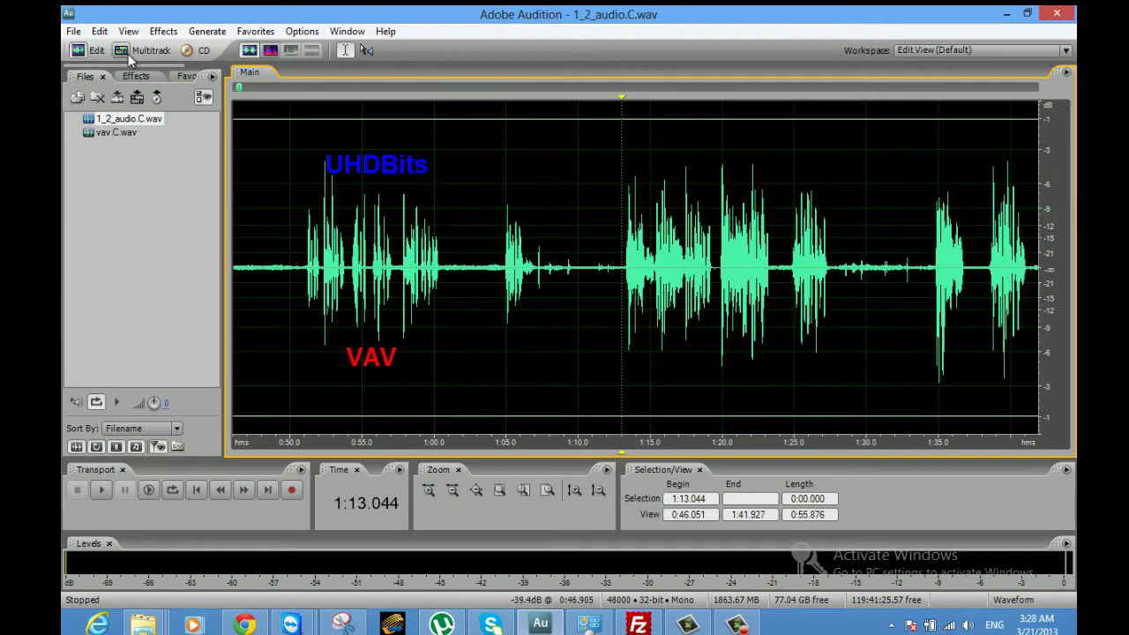
click(128, 52)
key(space)
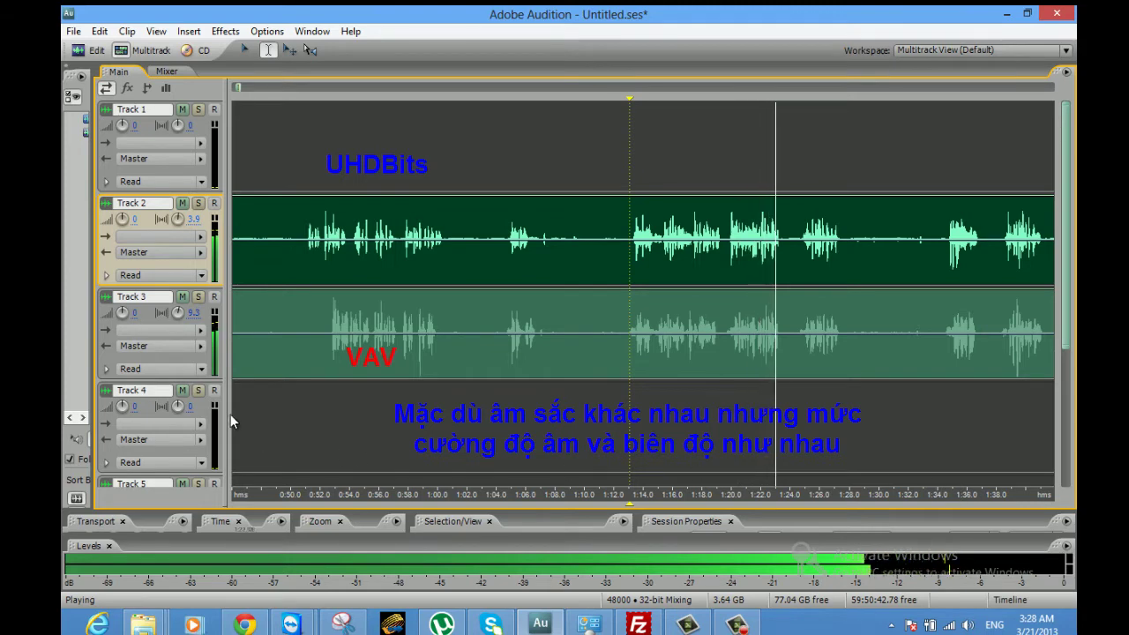
Step: Compare the Track 2 and Track 3 waveforms during playback, from about 1:13 to about 4:25 on the timeline
drag(923, 500, 659, 501)
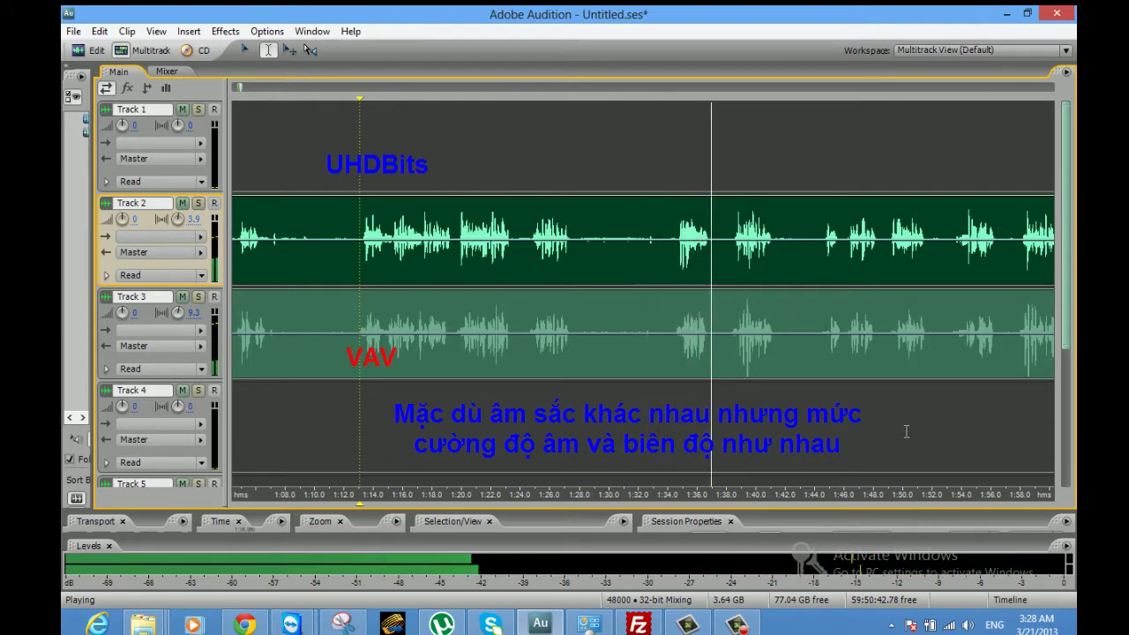
drag(938, 495, 807, 494)
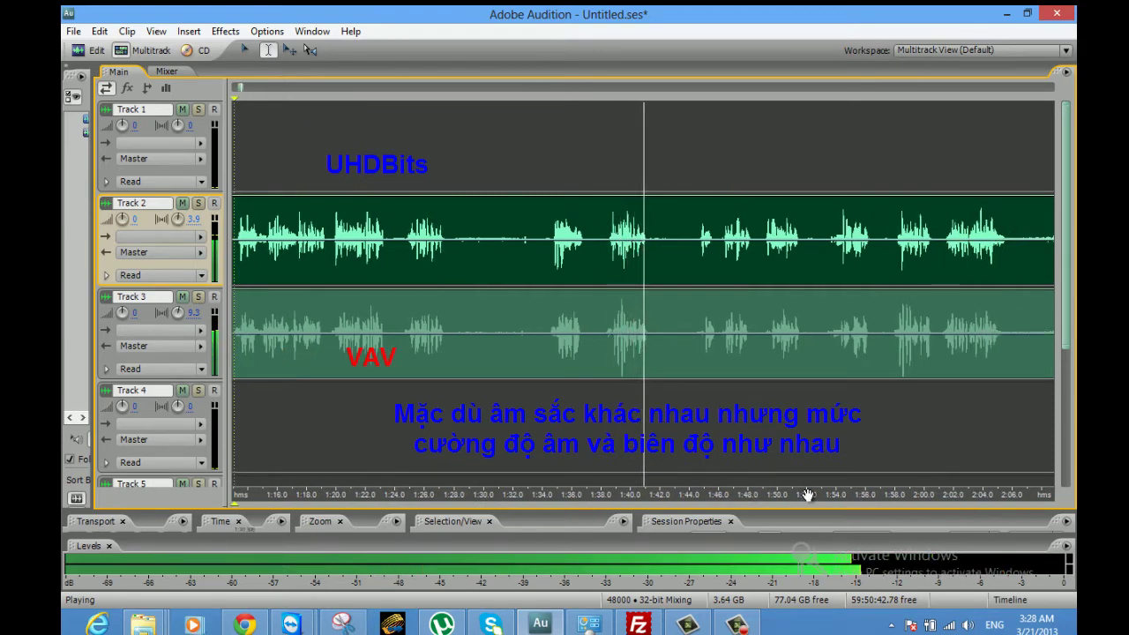
drag(910, 495, 729, 482)
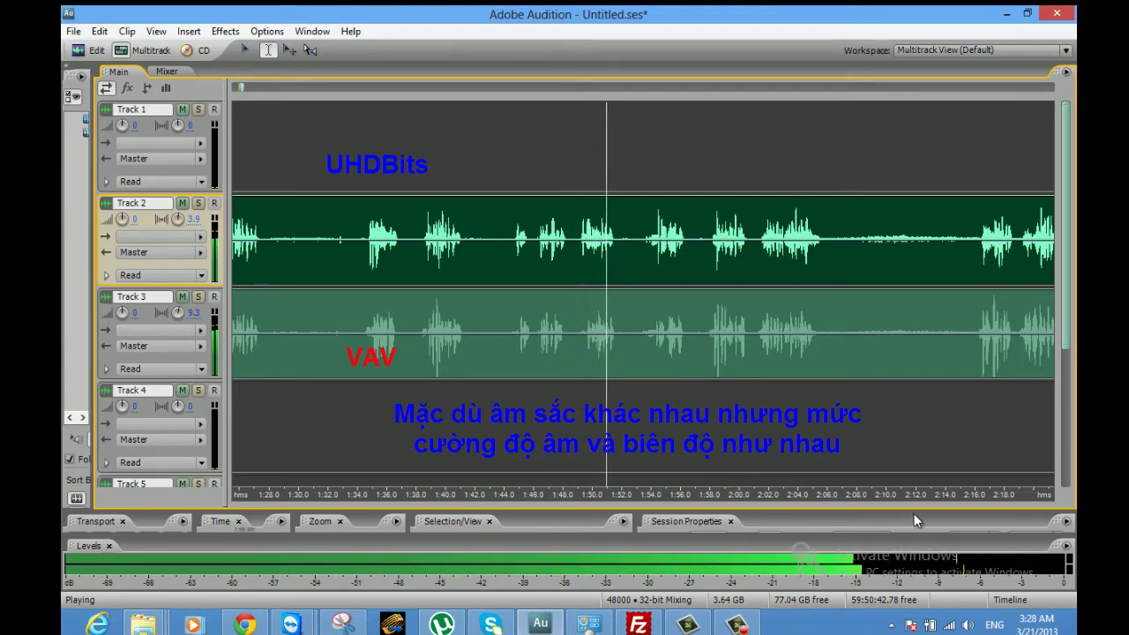
drag(922, 495, 735, 492)
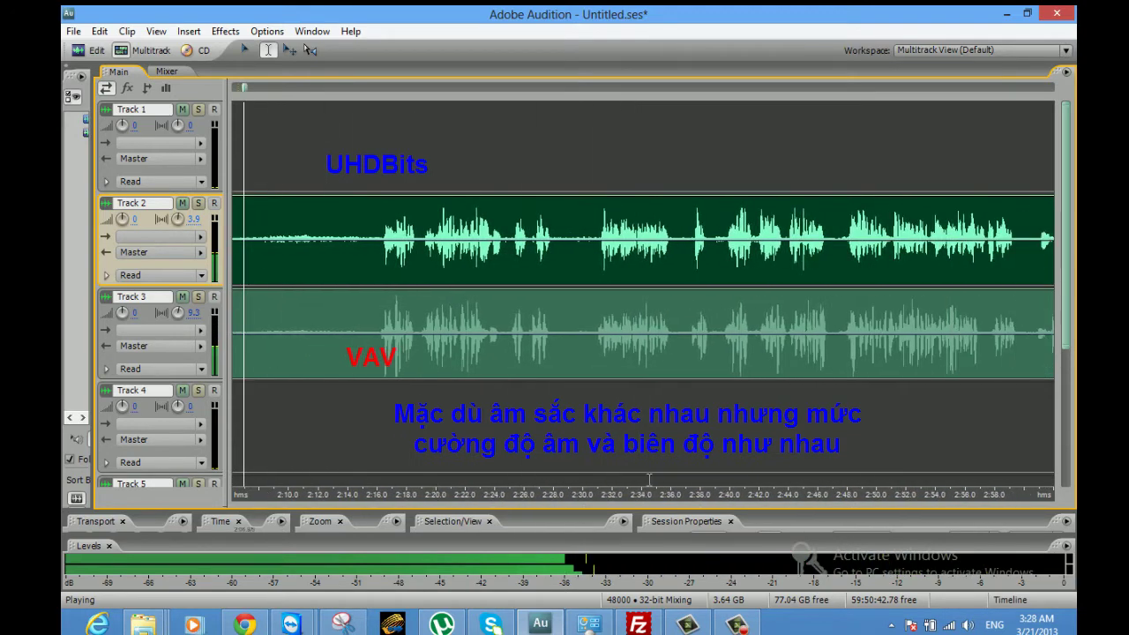
drag(957, 494, 523, 477)
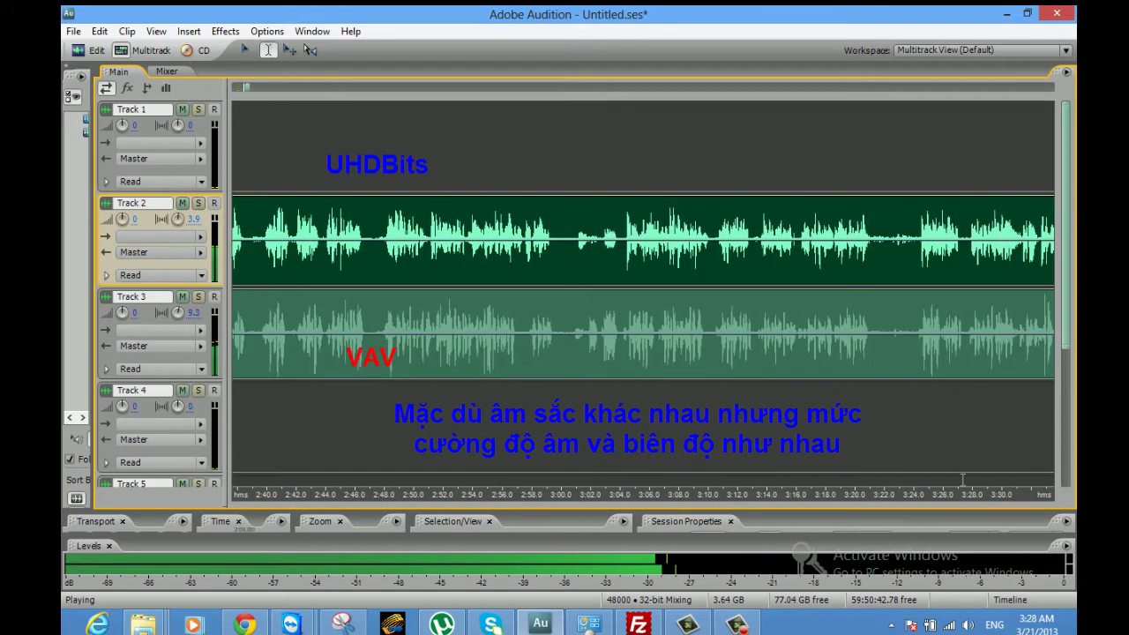
drag(901, 492, 657, 485)
drag(871, 498, 492, 477)
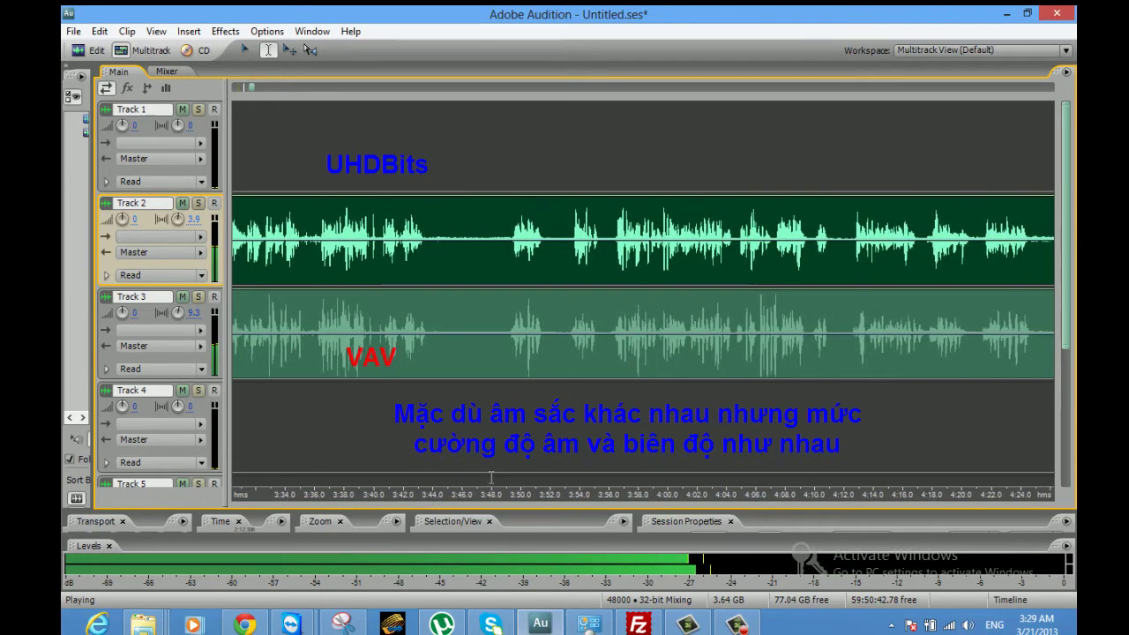
drag(937, 499, 885, 480)
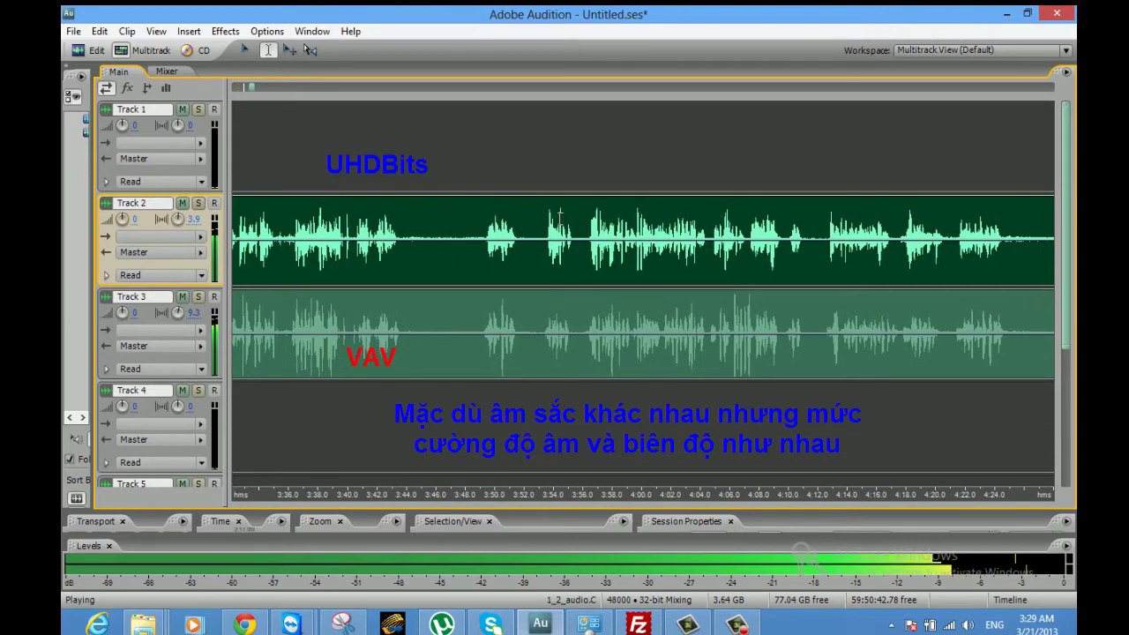
drag(562, 242, 801, 256)
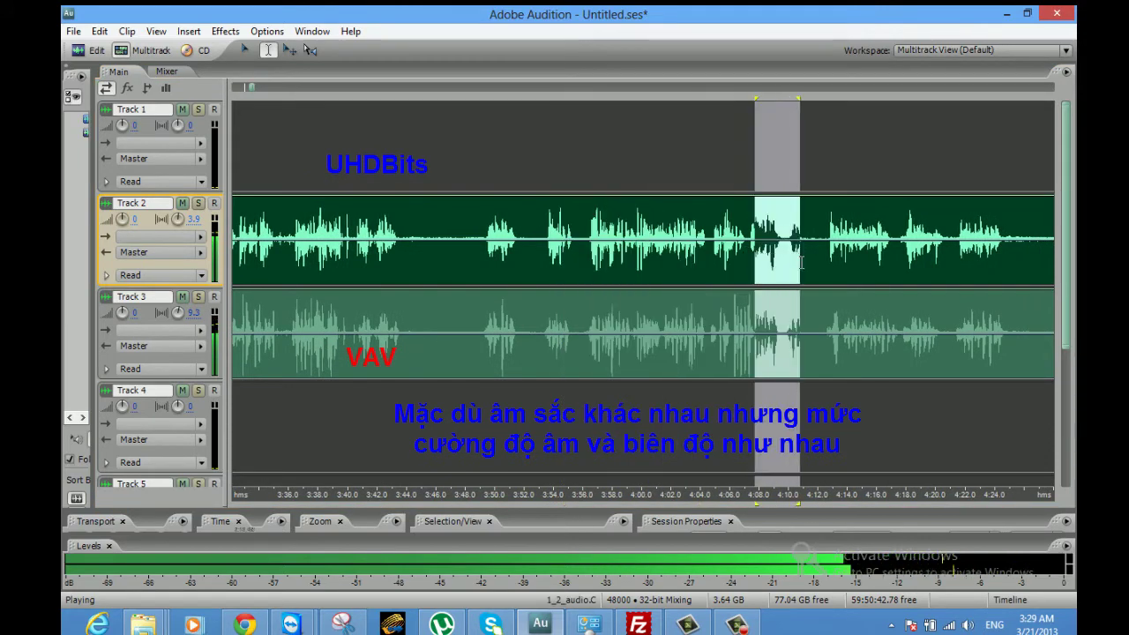
click(692, 402)
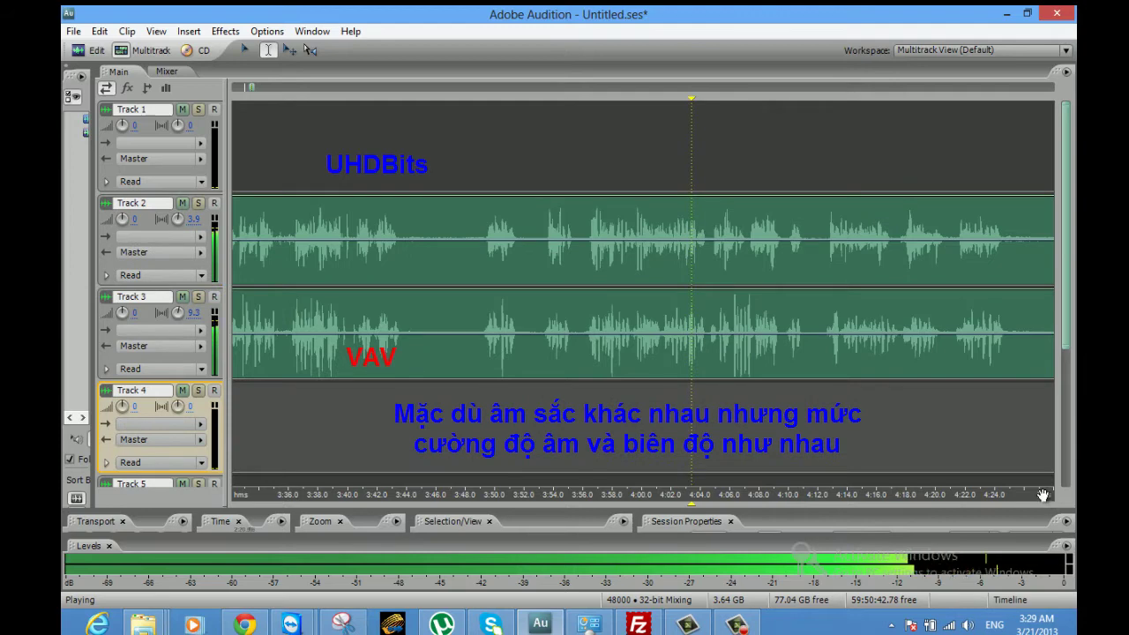
Step: Restore the timeline's display time format to Decimal (mm:ss.ddd)
drag(1043, 495, 904, 490)
right_click(900, 492)
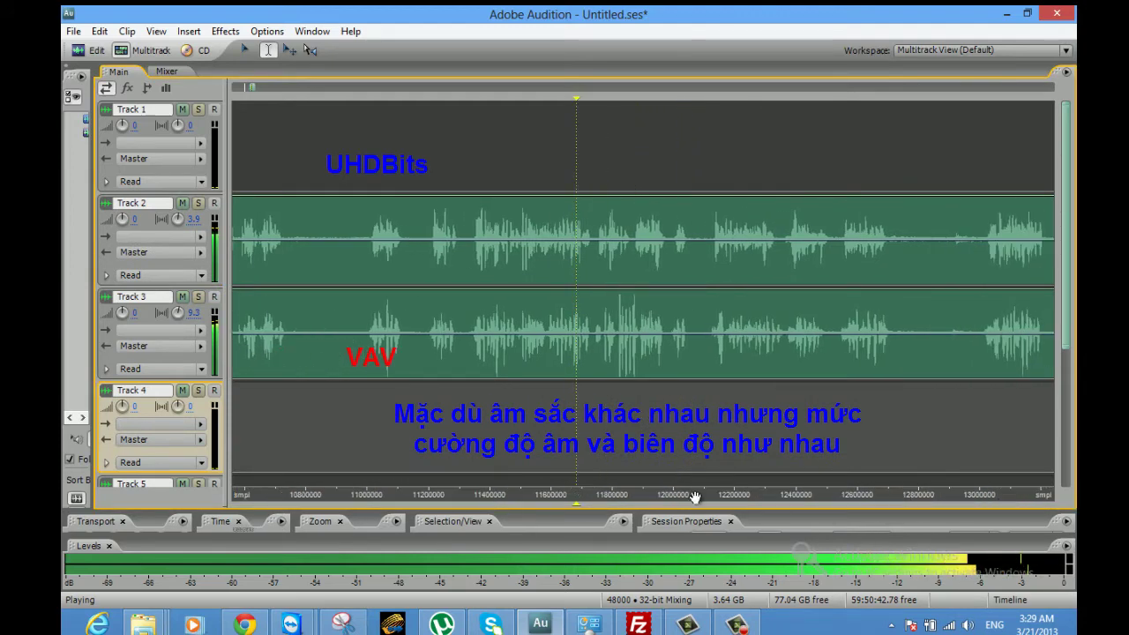
drag(510, 497, 834, 495)
right_click(786, 494)
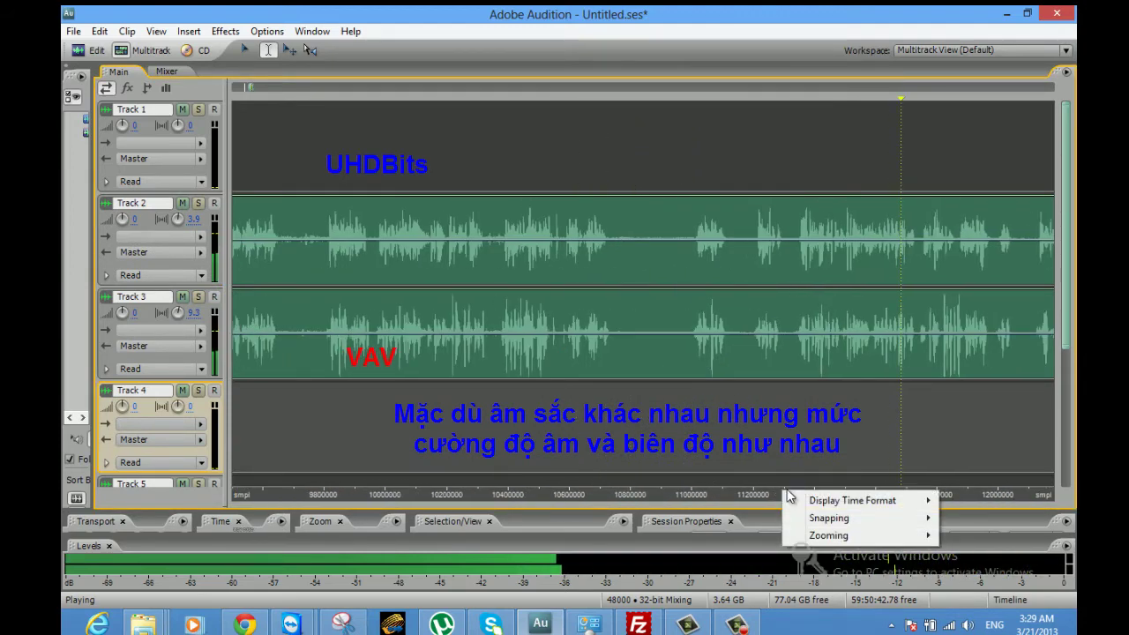
mouse_move(833, 503)
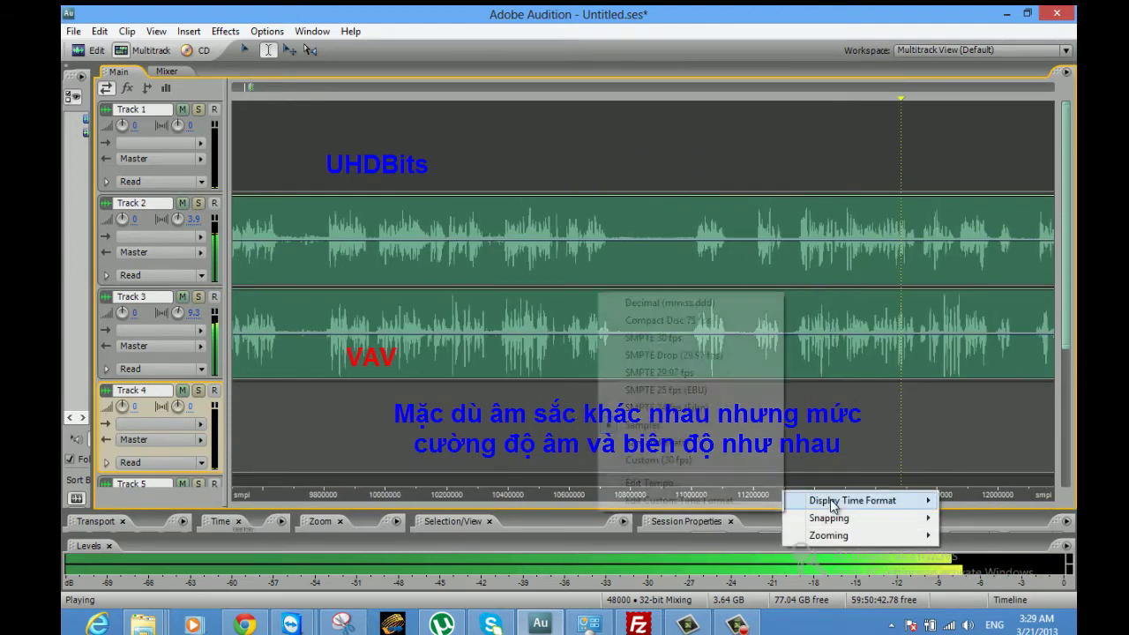
click(681, 304)
Step: Play both tracks from about 4:31, compare their waveforms up to about 5:48, and stop playback
drag(955, 494, 478, 475)
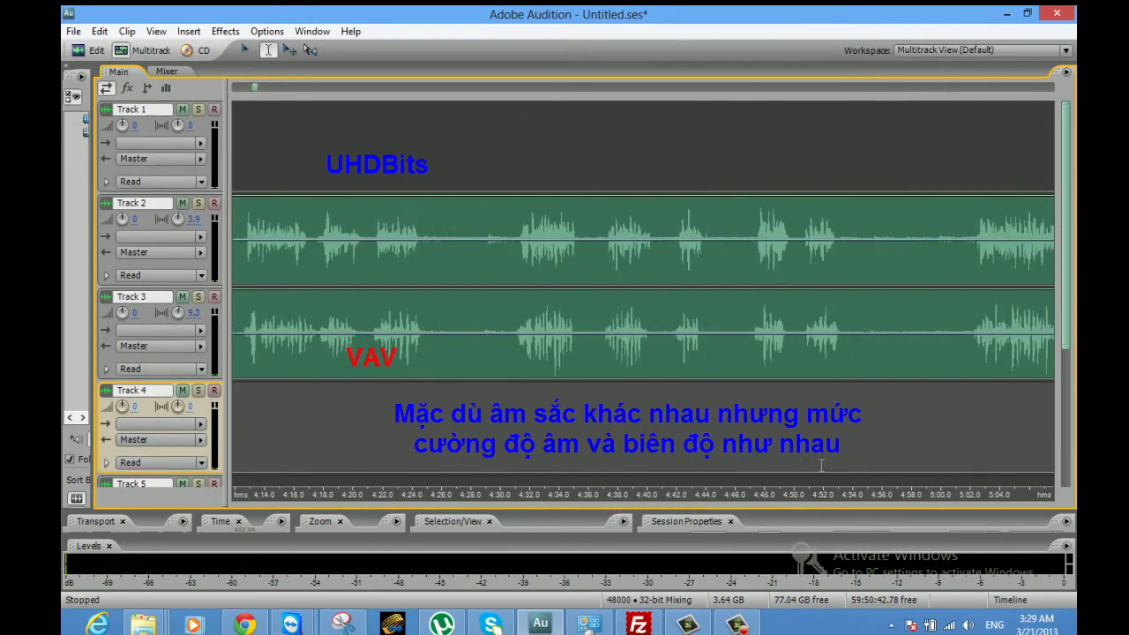
click(519, 266)
key(space)
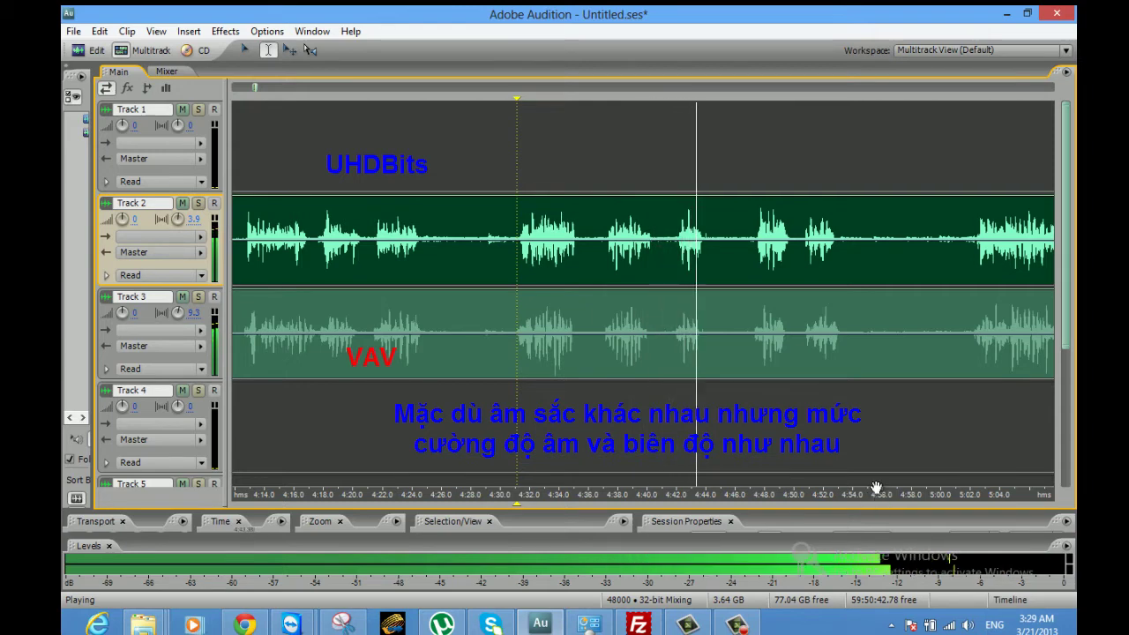
drag(919, 490, 878, 490)
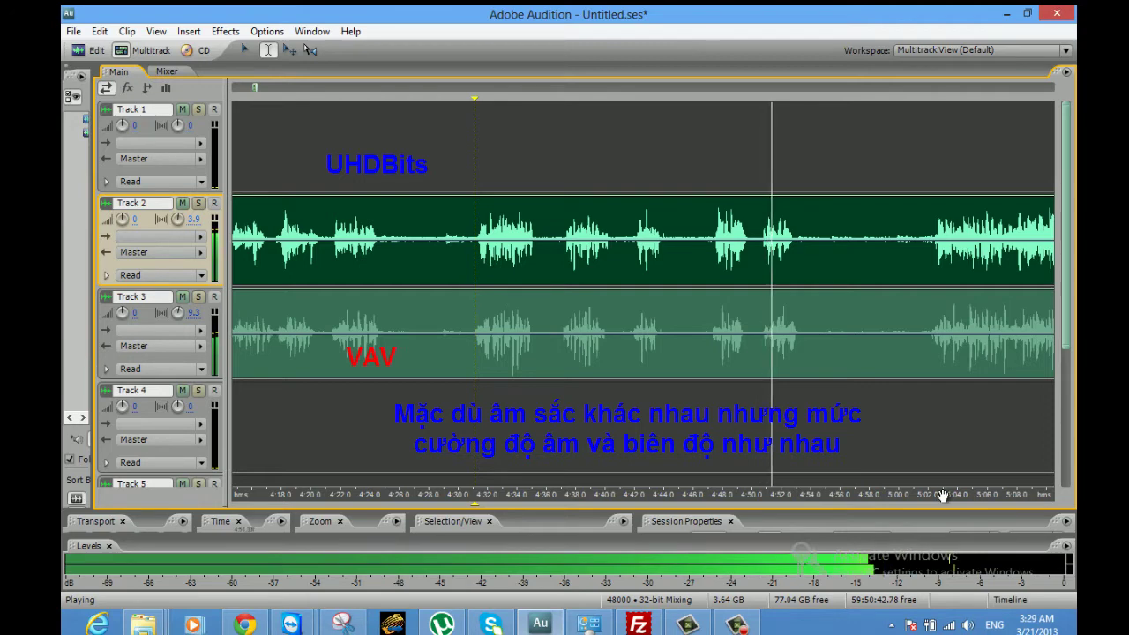
drag(887, 495, 328, 495)
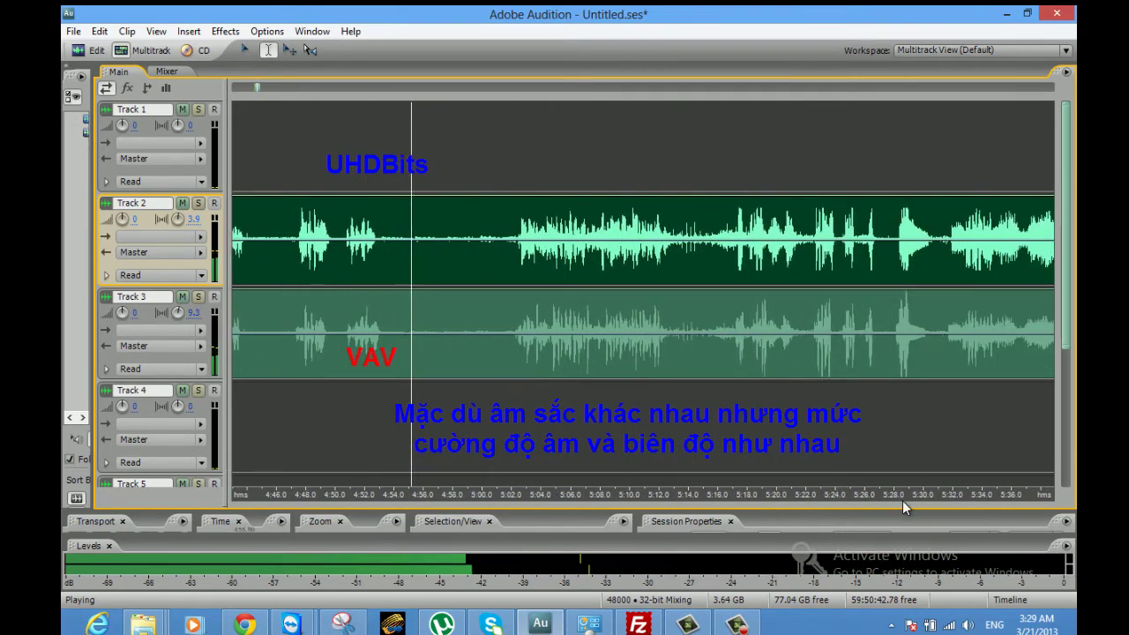
drag(715, 478, 669, 477)
click(634, 477)
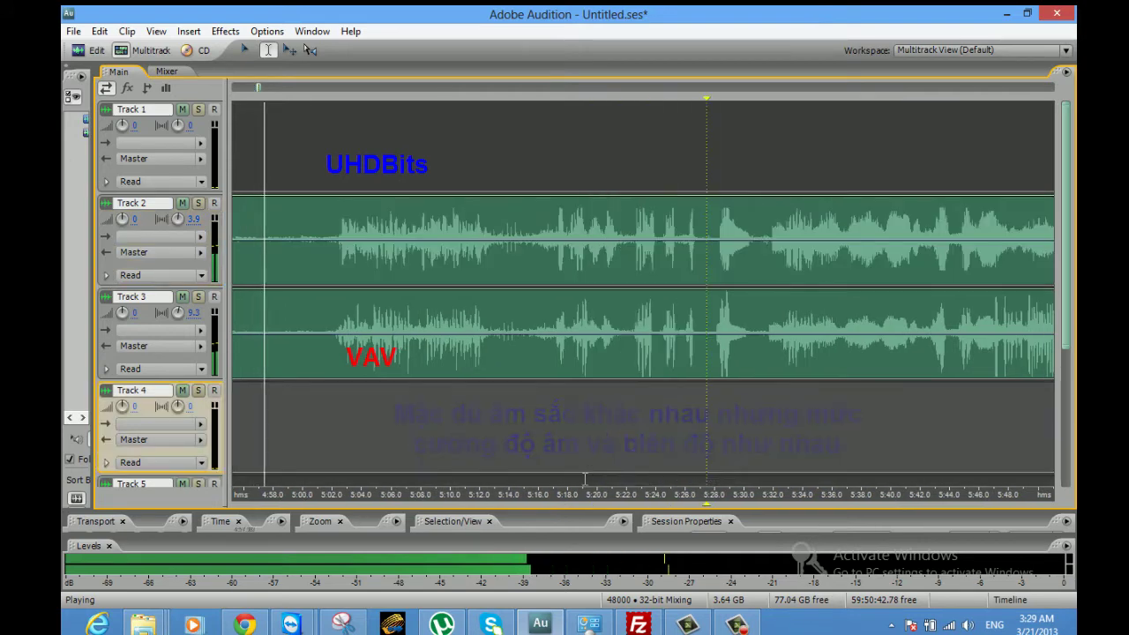
drag(590, 495, 883, 530)
key(space)
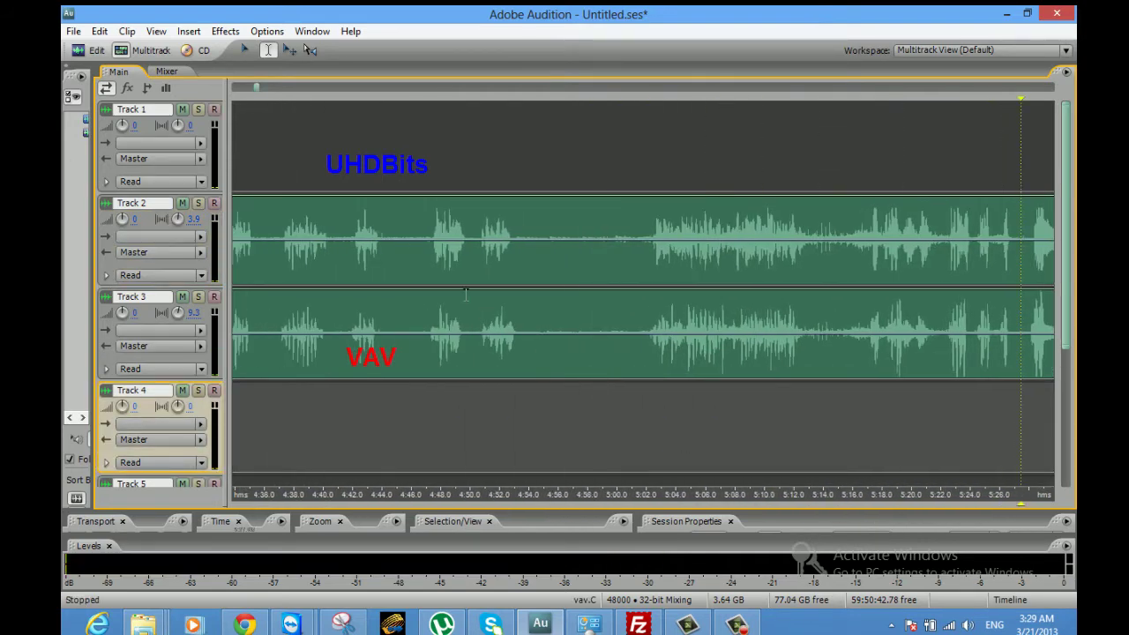
Step: Select the range 4:46.000 to 4:54.283, then restore and re-maximize the window so all docked panels are fully visible
drag(411, 265, 535, 294)
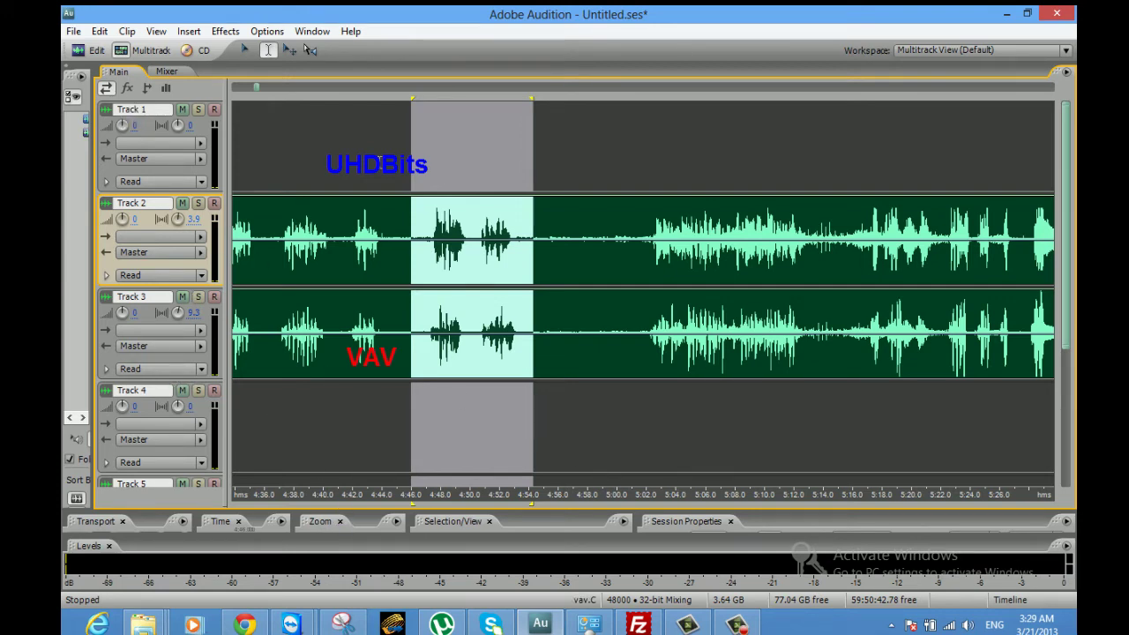
click(1026, 15)
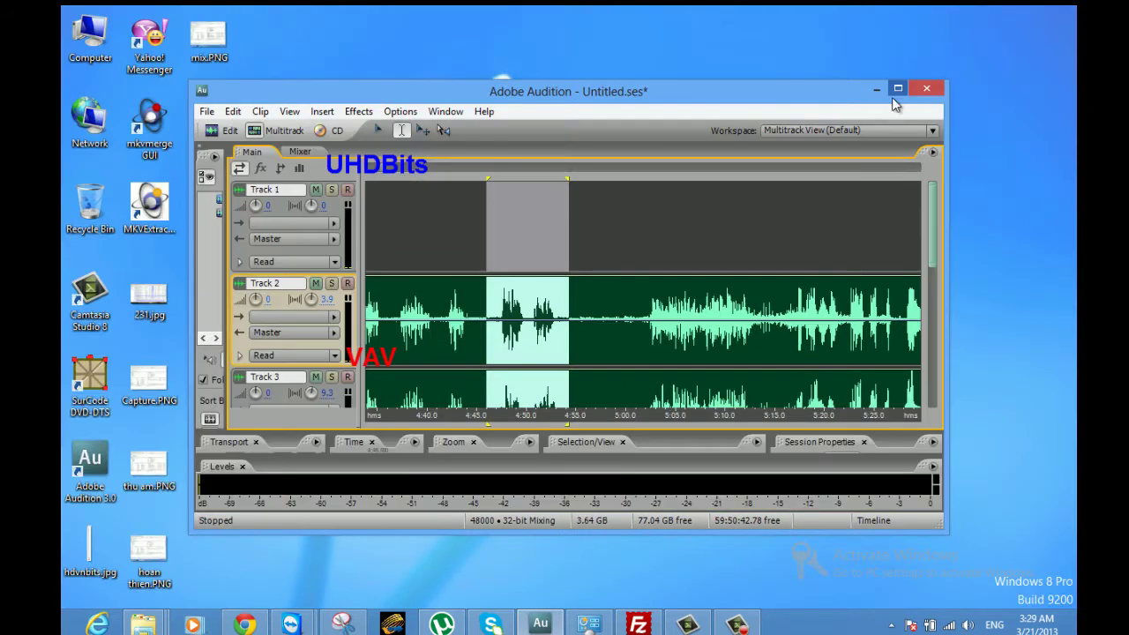
click(896, 89)
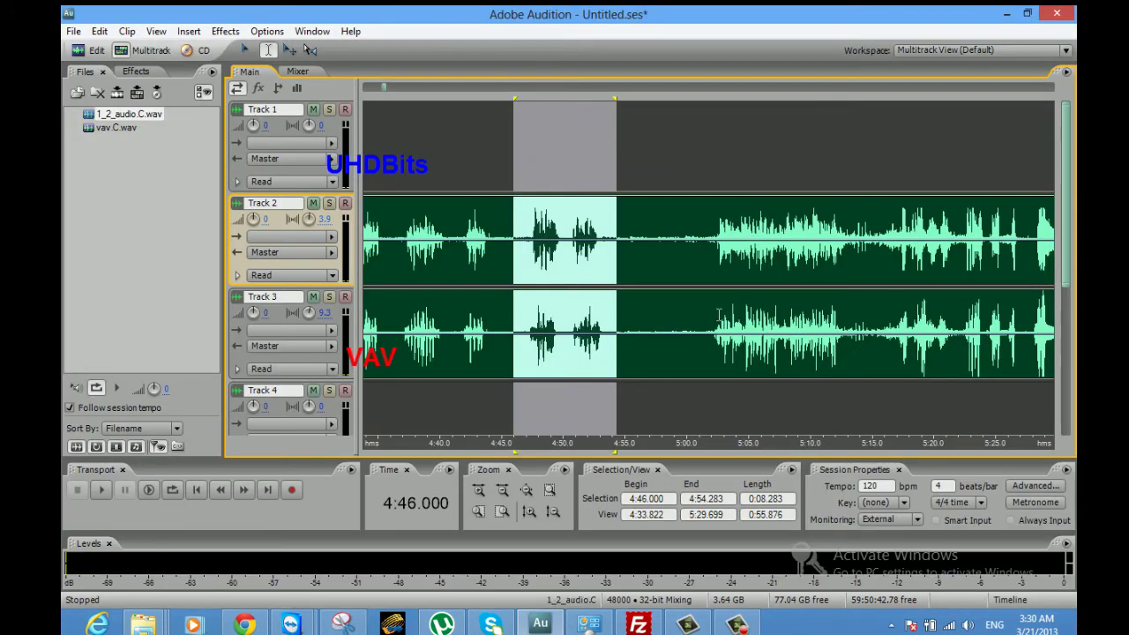
Step: Zoom in on the phrases around 4:50, select the range 4:47.358 to 4:53.000, and play it briefly
click(479, 490)
click(762, 277)
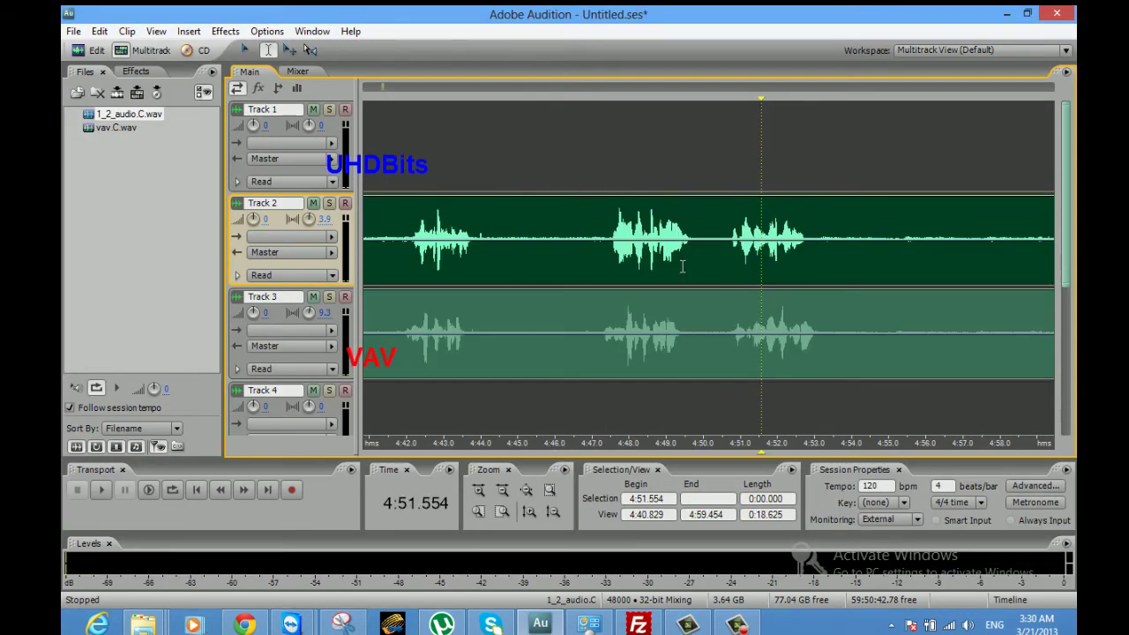
drag(608, 246, 822, 273)
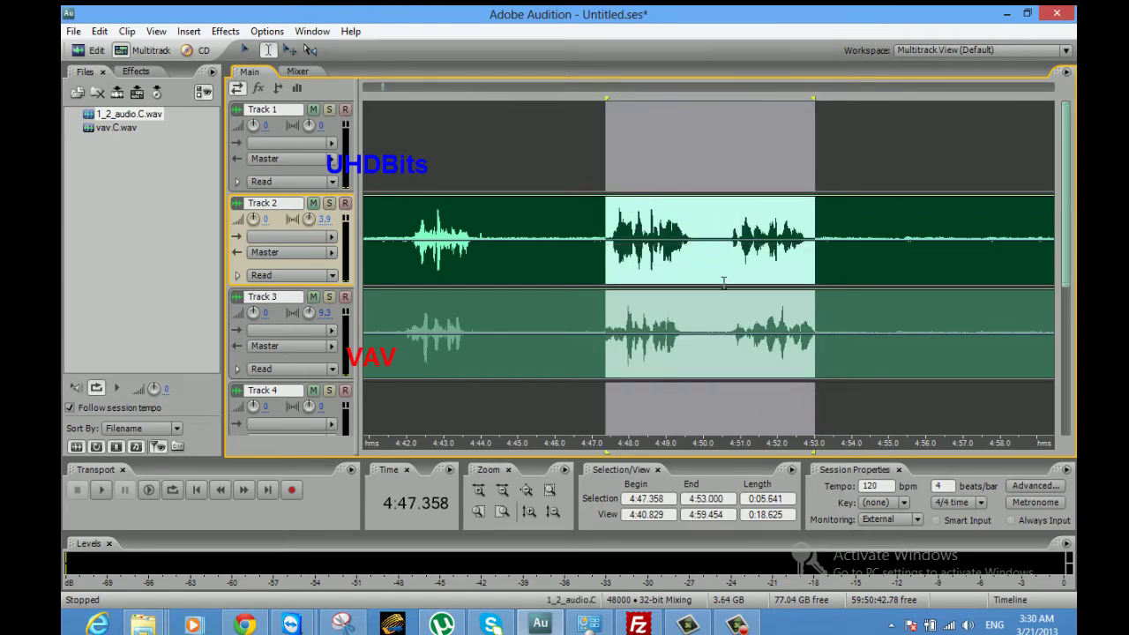
key(space)
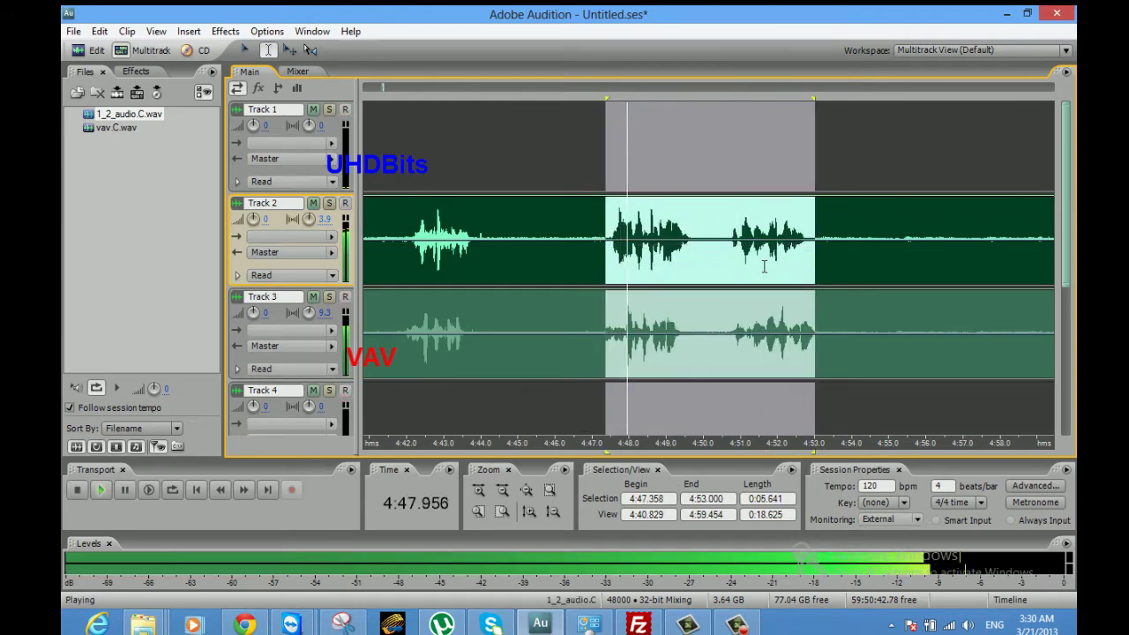
key(space)
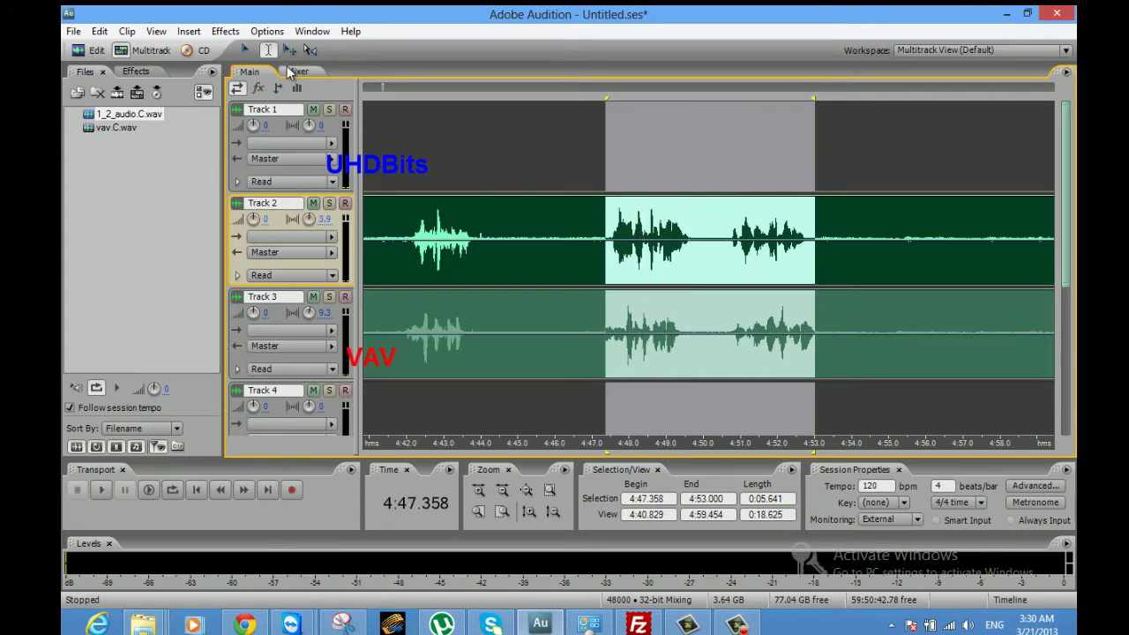
Step: Shift the vav.C clip on Track 3 slightly earlier to line its speech up with the clip on Track 2
click(429, 316)
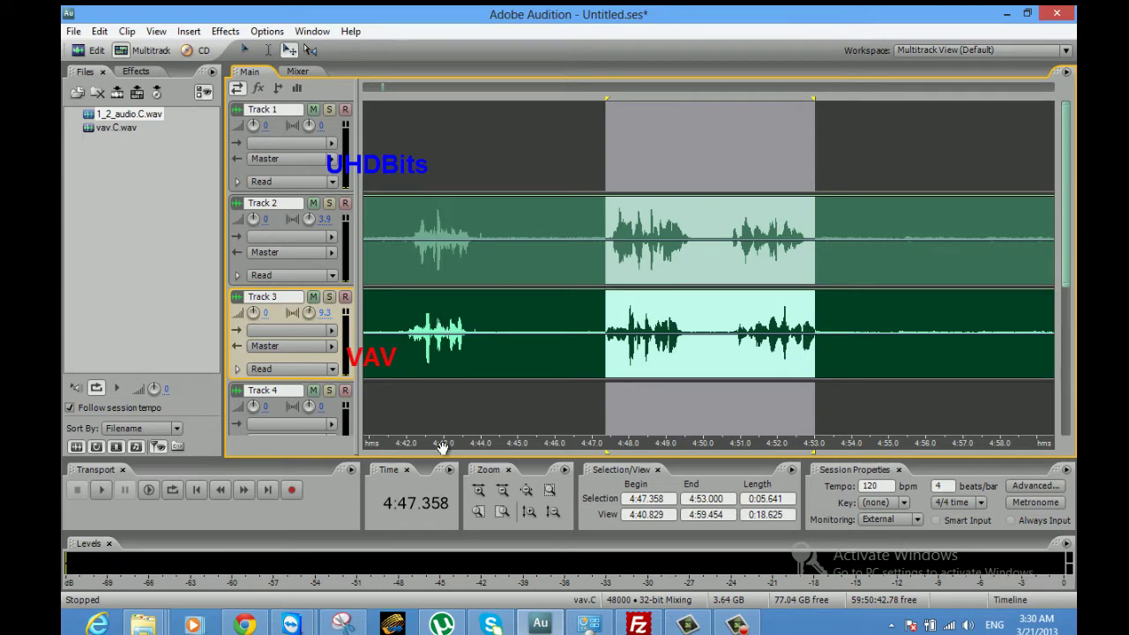
click(478, 492)
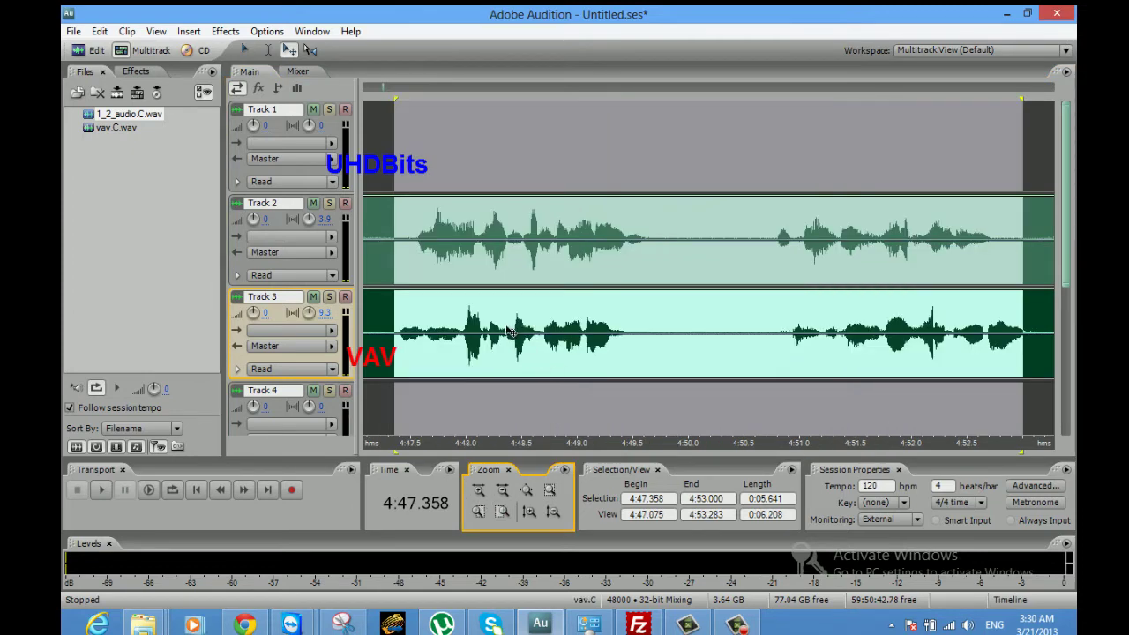
drag(510, 331, 497, 319)
click(503, 492)
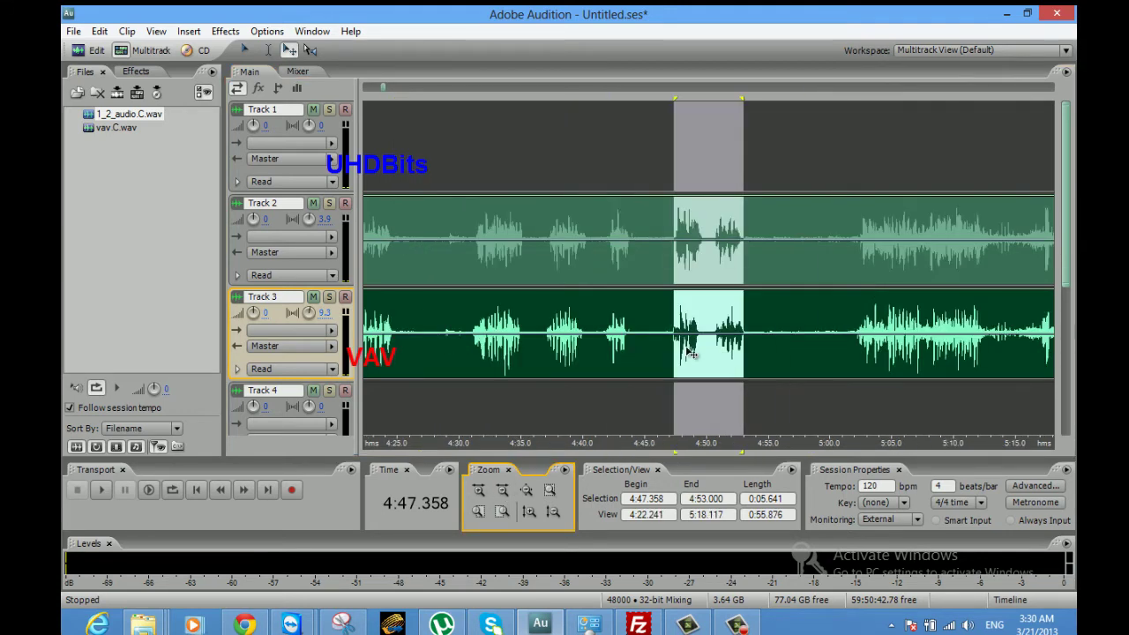
Step: Play the selected range to check the alignment of both clips, inspect the waveforms up to about 5:30, and stop
key(space)
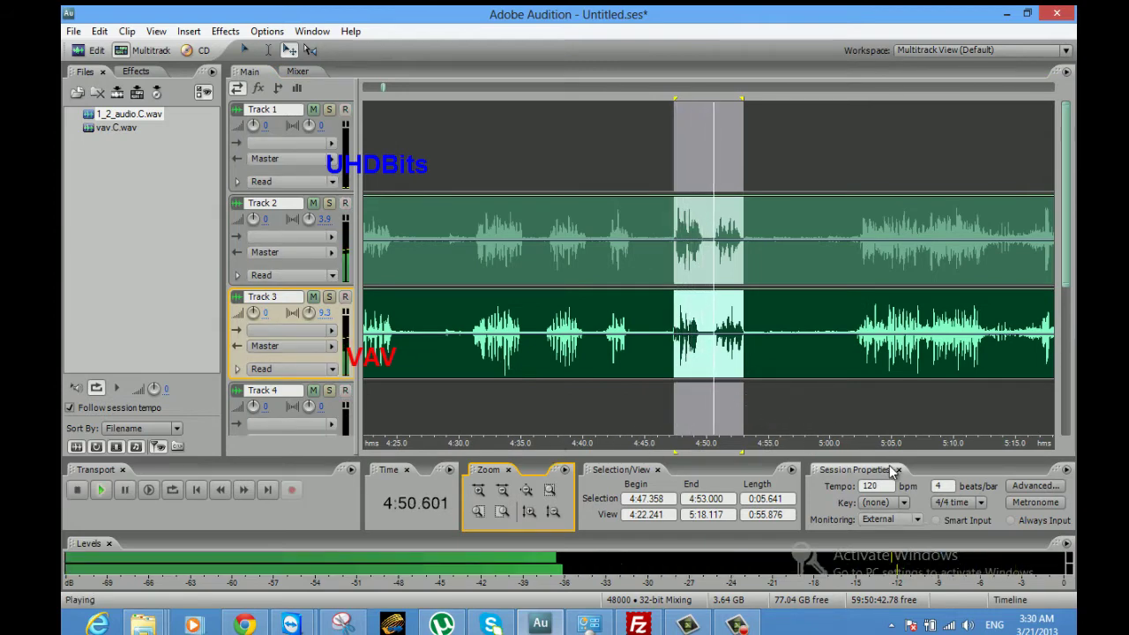
drag(895, 446, 657, 441)
key(space)
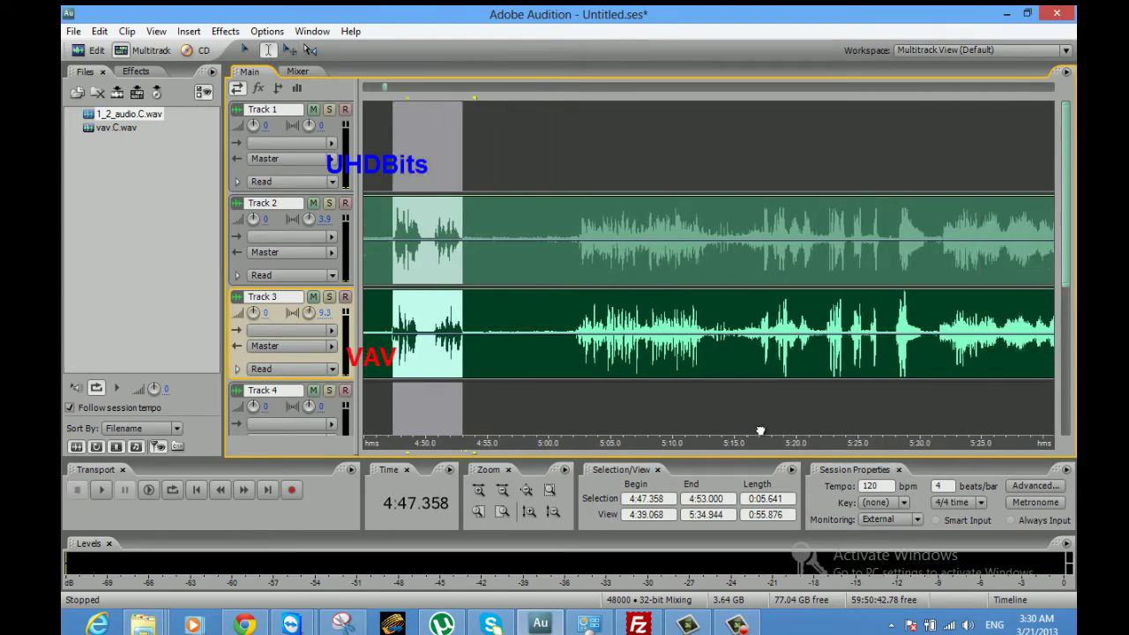
Step: Play both tracks from 5:24.283 to check that the UHDBits and VAV audio line up
drag(927, 445, 668, 441)
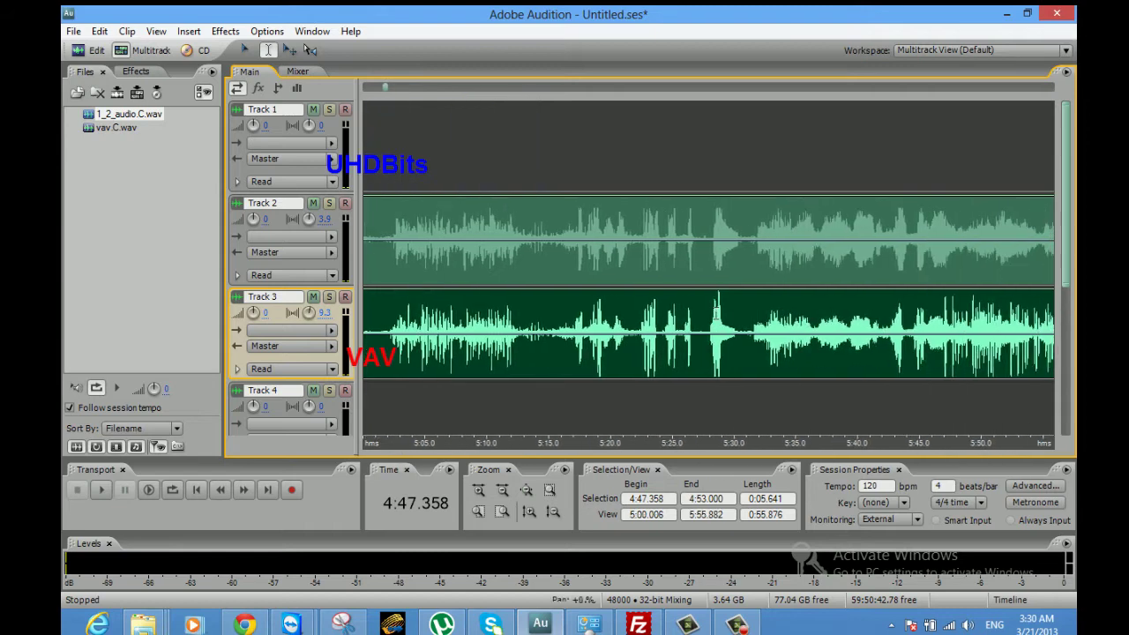
click(665, 261)
key(space)
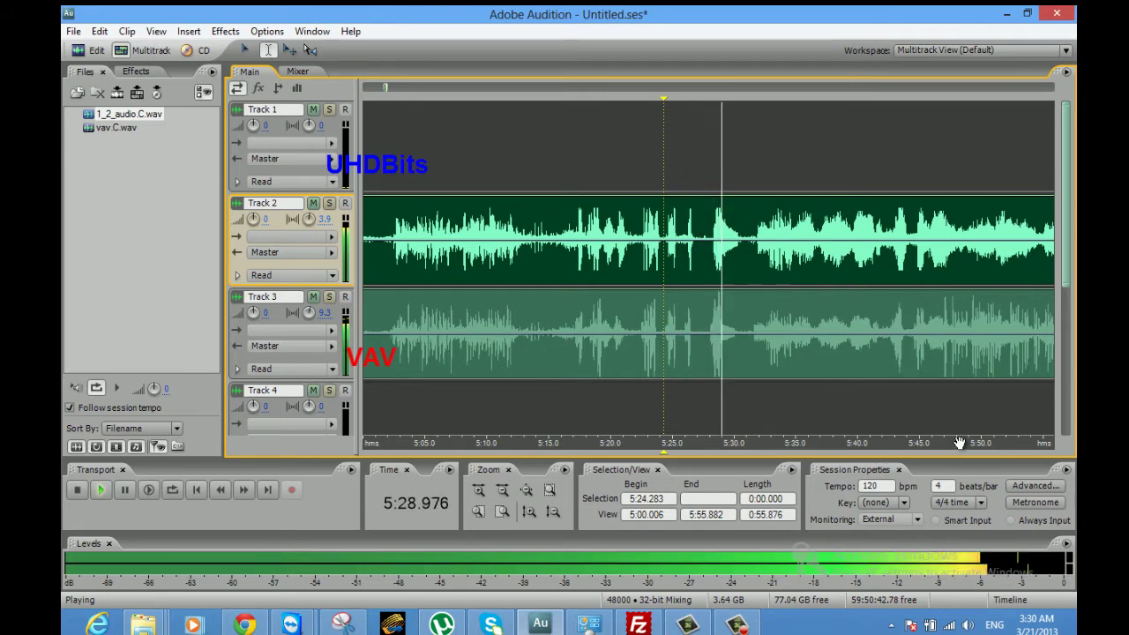
Step: Play both tracks briefly from 6:30.000 to check their sync, and stop playback
drag(942, 444, 598, 444)
drag(1010, 424, 732, 441)
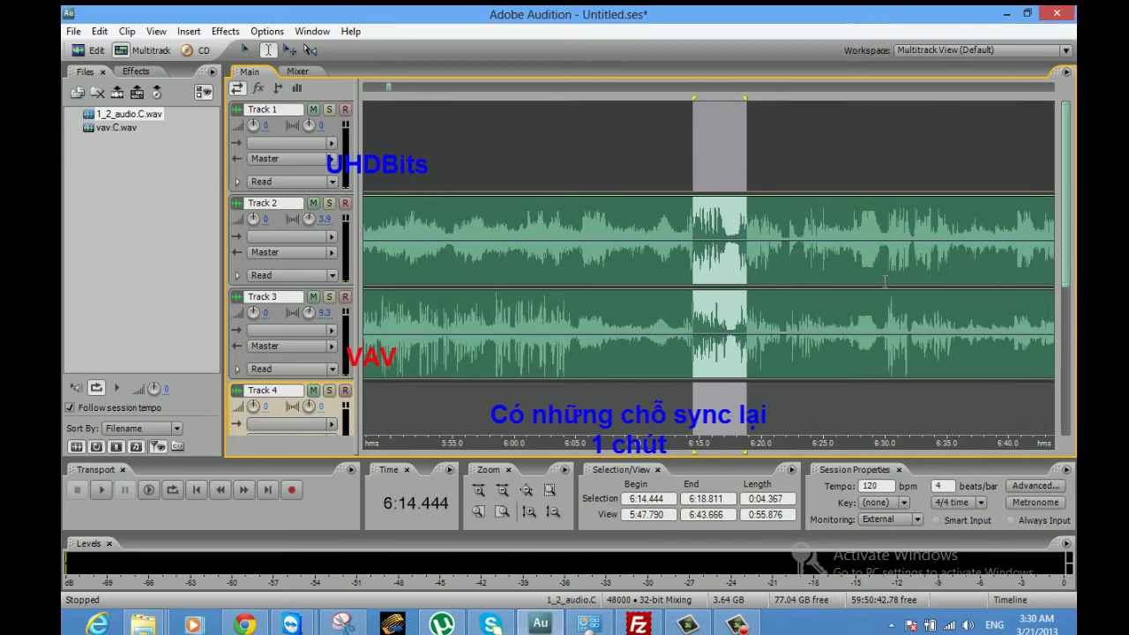
click(885, 280)
key(space)
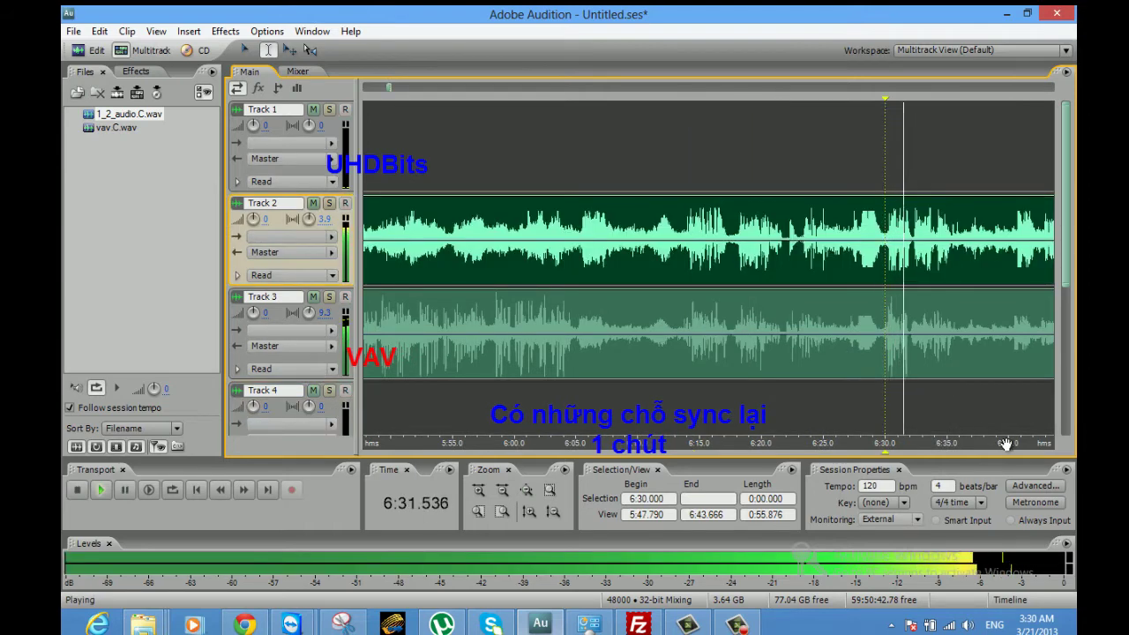
key(space)
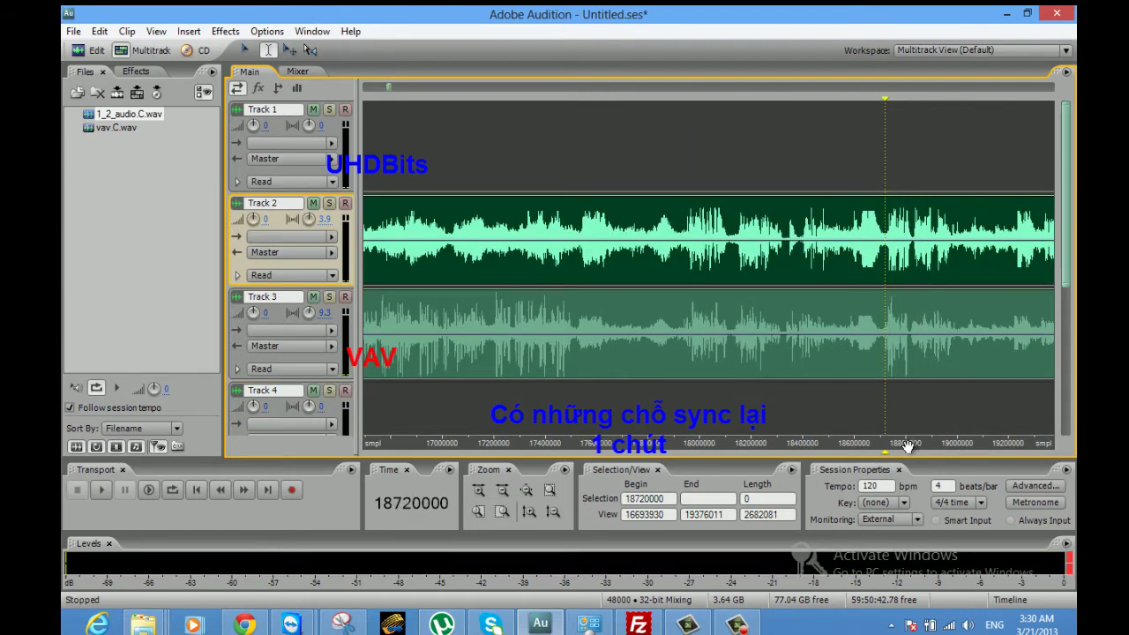
Step: Set the timeline's display time format to Decimal (mm:ss.ddd)
drag(886, 440, 706, 423)
right_click(721, 447)
mouse_move(855, 453)
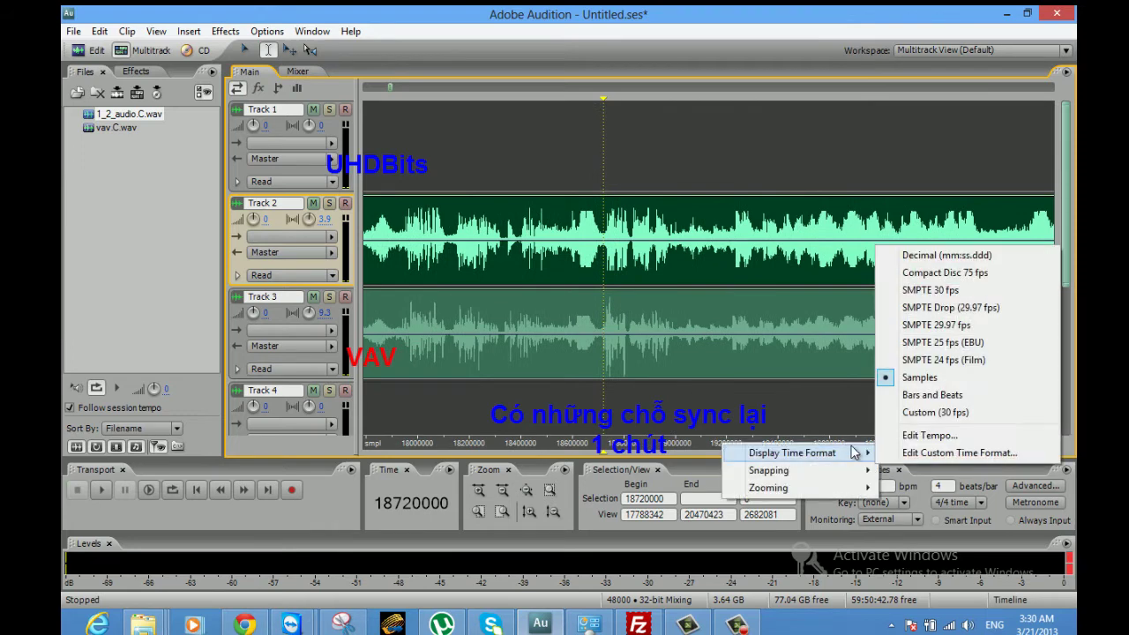
click(922, 257)
Step: Play both tracks from 7:18.284 and again from 7:25.542 to compare the speech timing
drag(954, 439, 867, 438)
key(space)
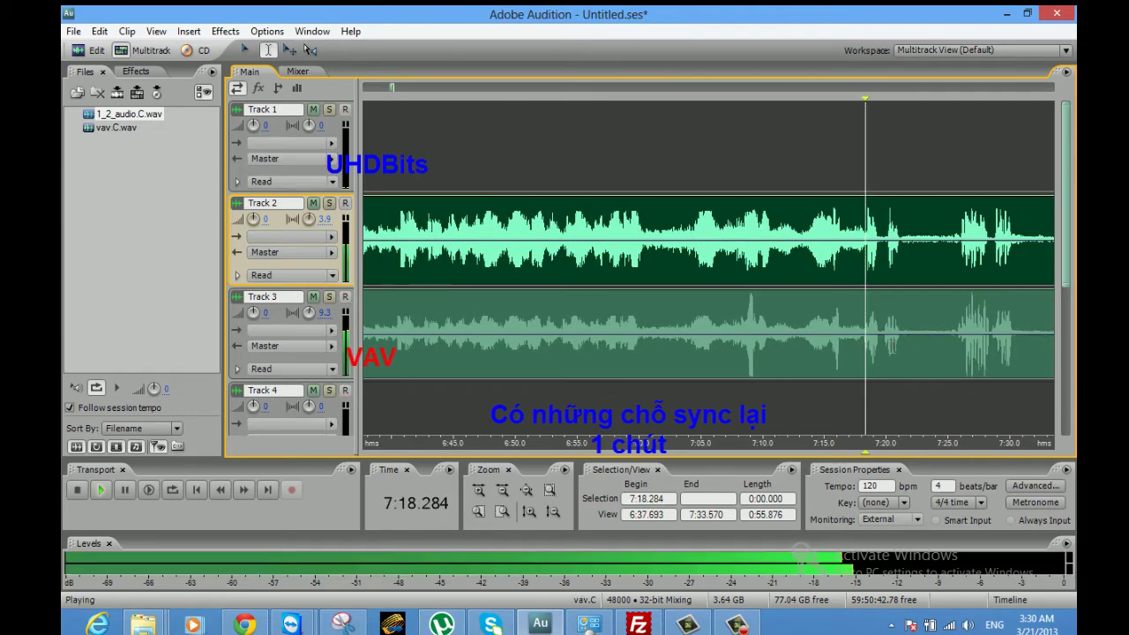
drag(927, 434, 794, 436)
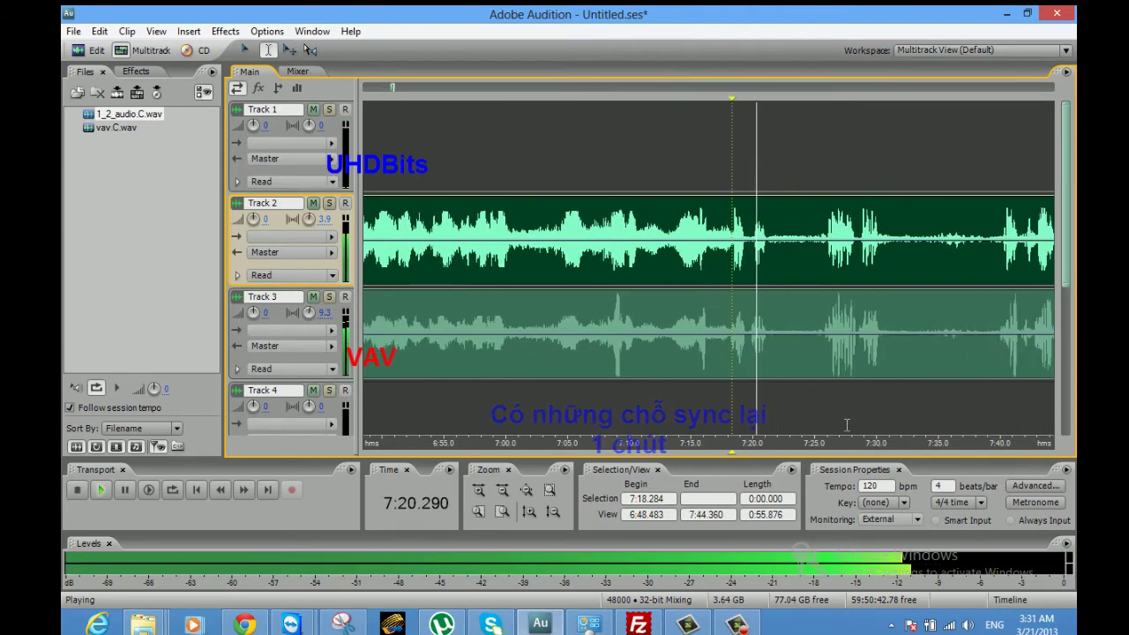
click(822, 263)
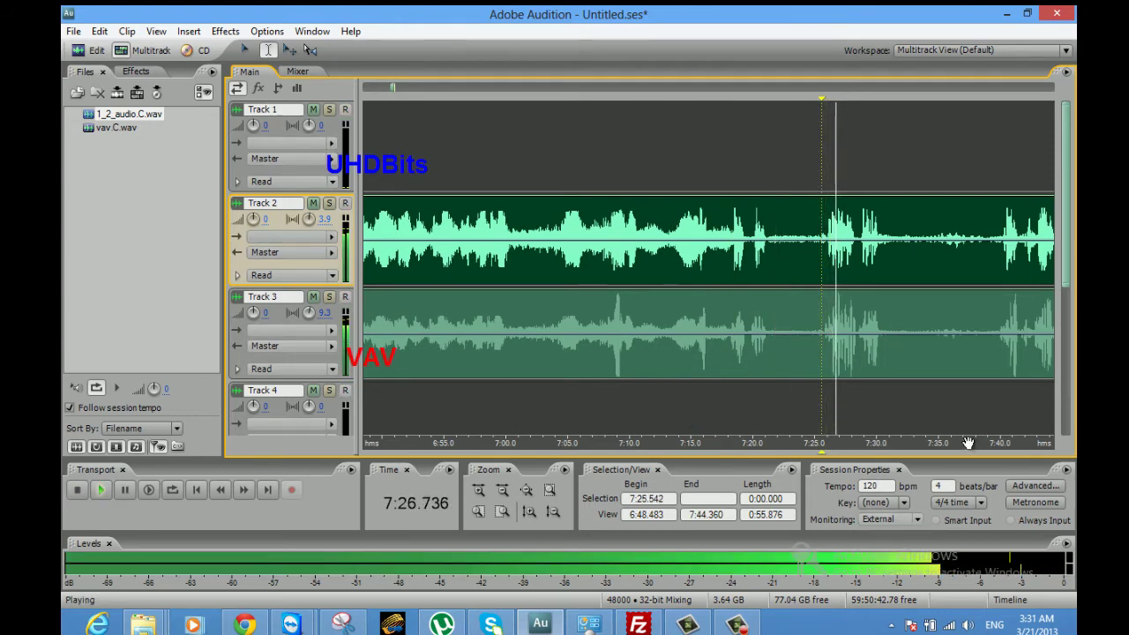
Step: Restart playback from 7:40.000 to check the sync of the phrases there on both tracks
drag(968, 444, 729, 443)
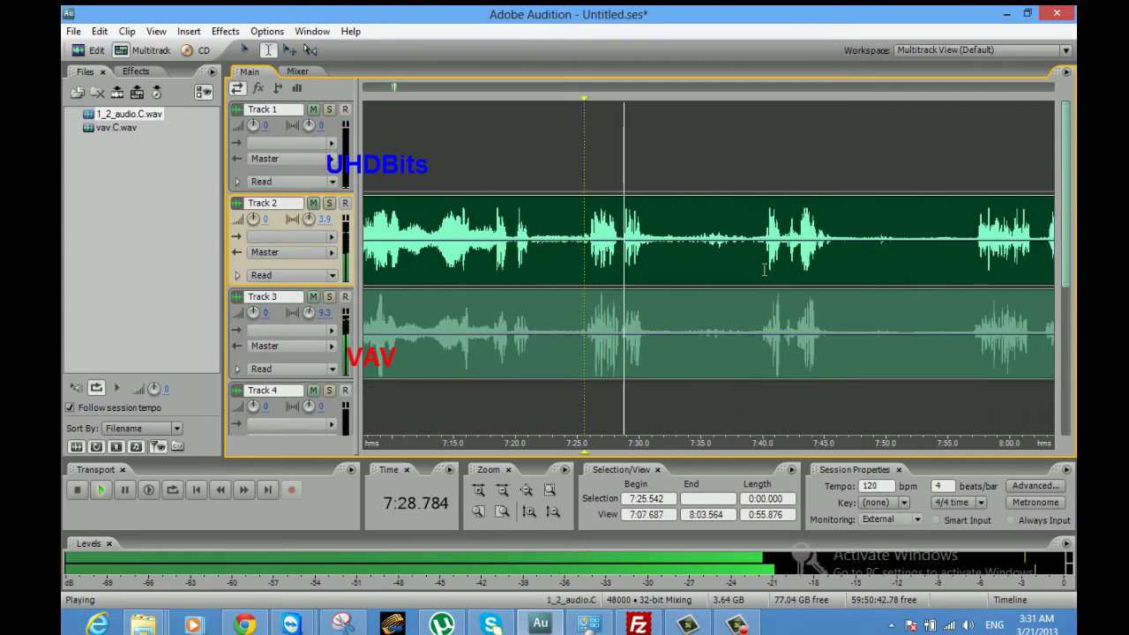
click(762, 300)
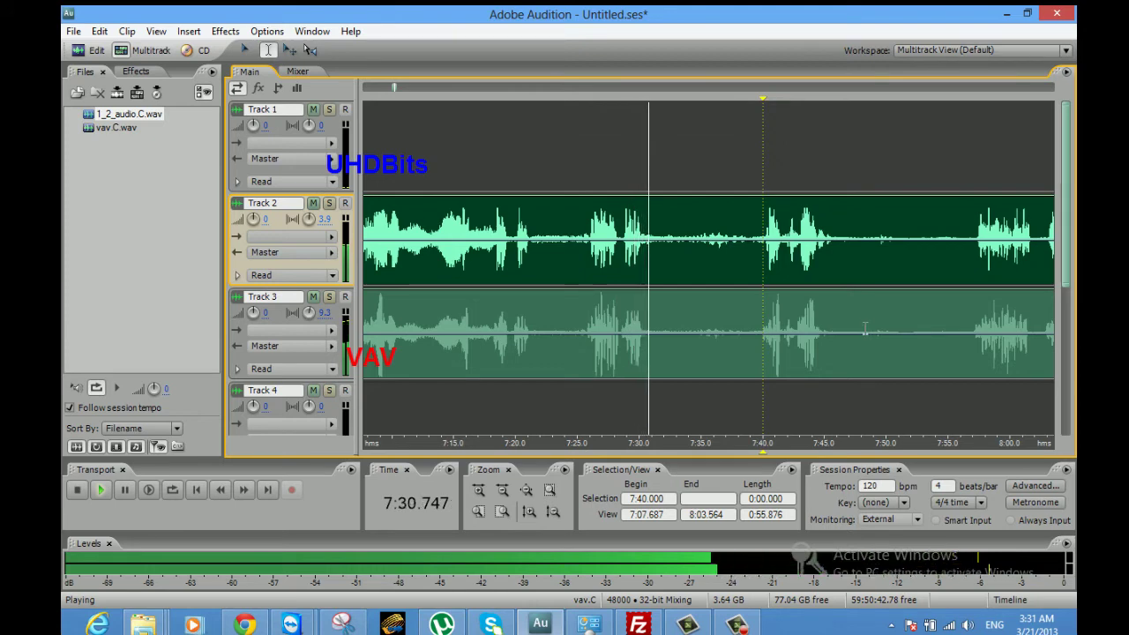
key(space)
key(space)
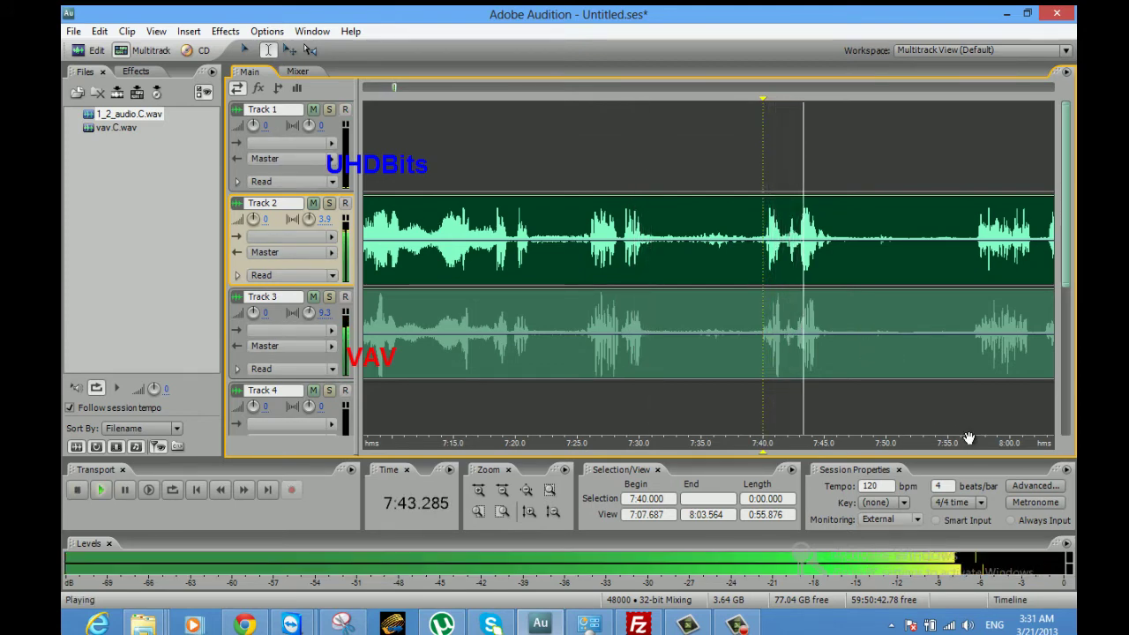
Step: Play both tracks from 7:56.756 to check the sync around 8:00, and stop playback
drag(968, 438, 549, 444)
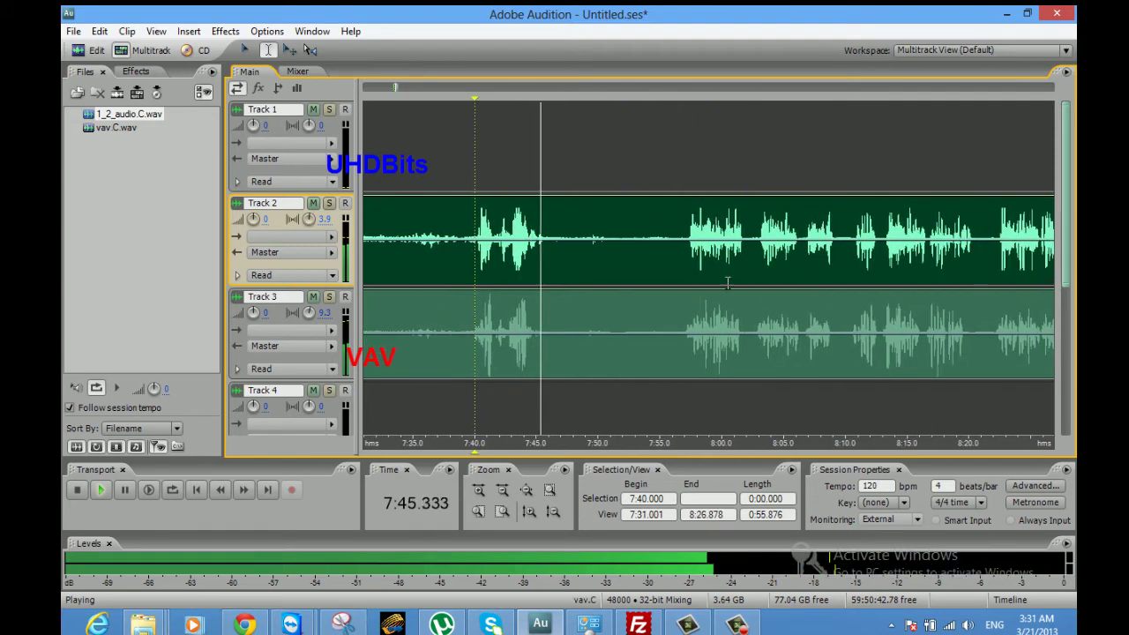
click(683, 274)
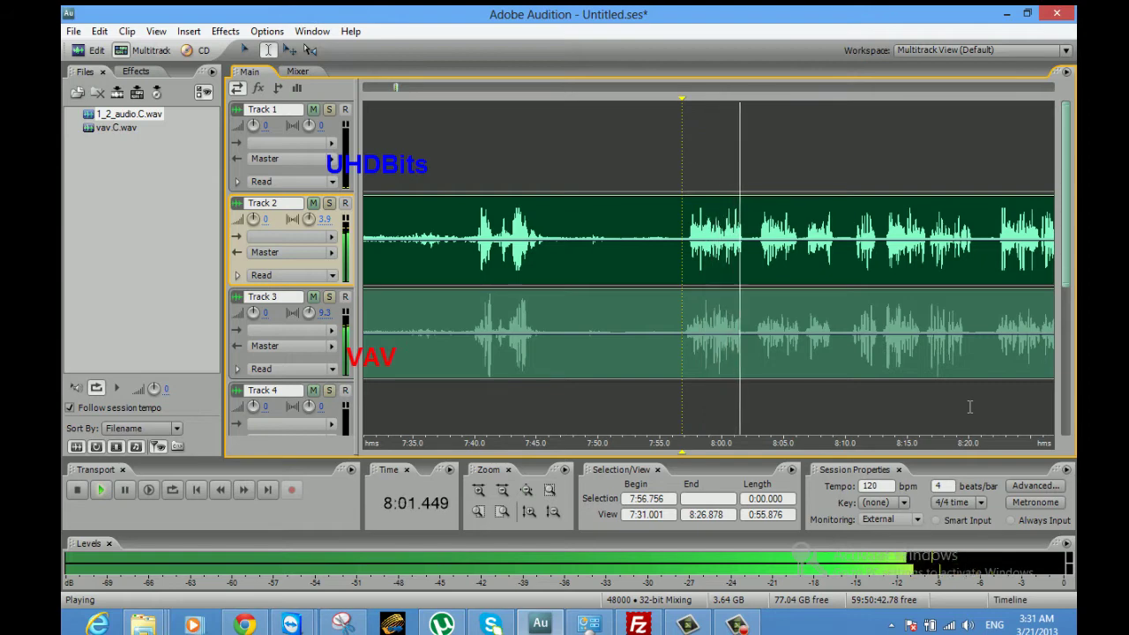
key(space)
Step: Play both tracks from 8:55.000 while comparing the waveforms up to about 10:00, and stop playback
drag(997, 443, 522, 448)
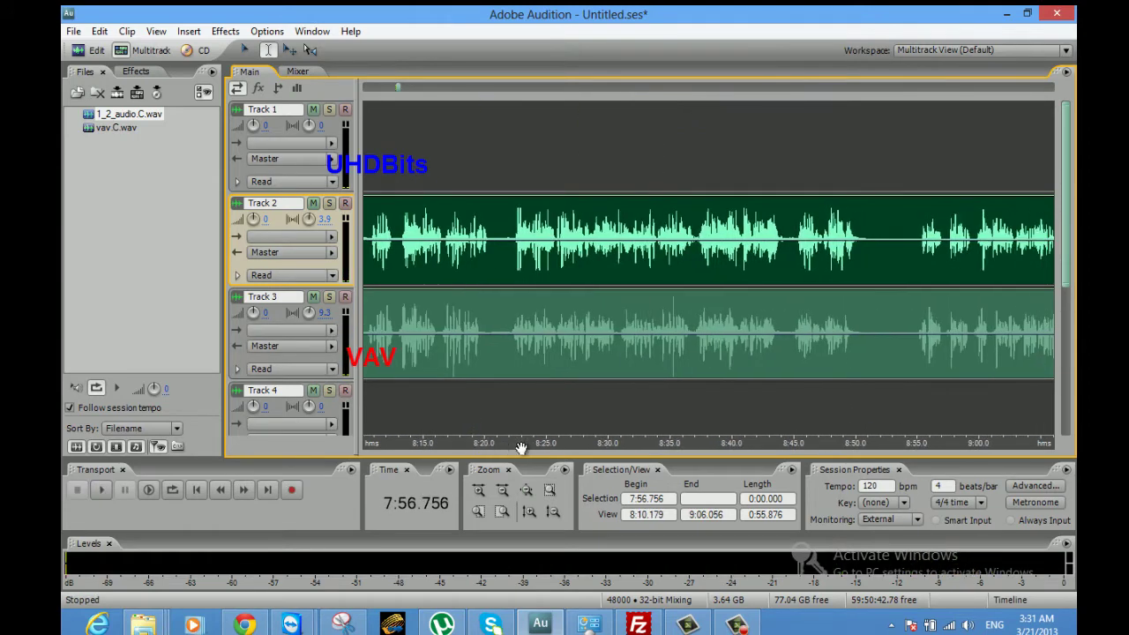
drag(971, 443, 660, 444)
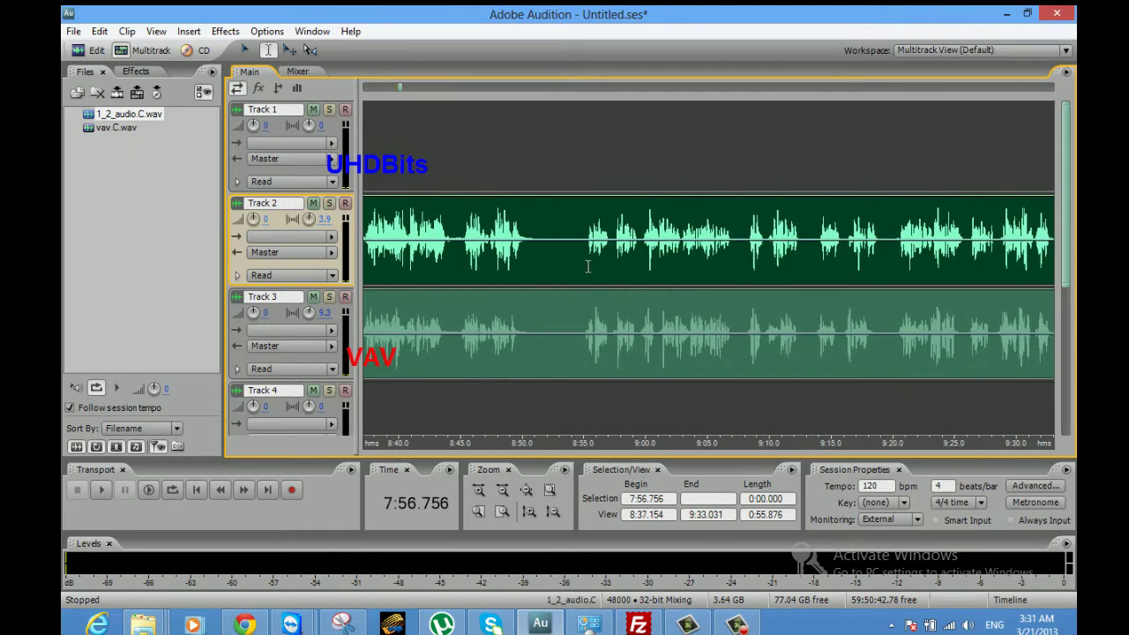
key(space)
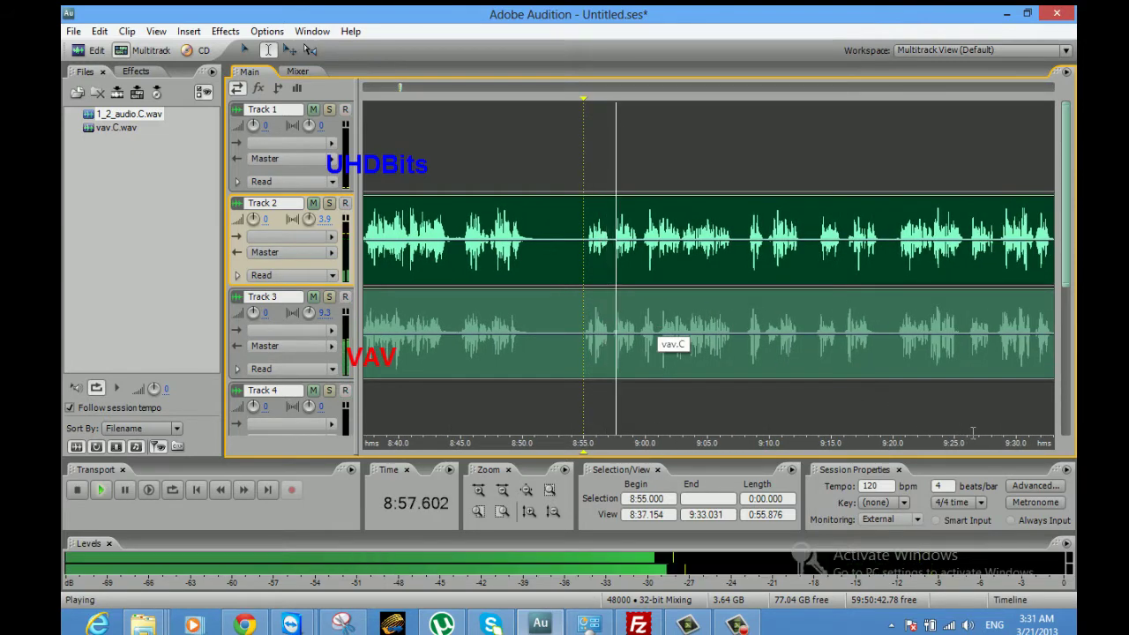
drag(997, 445, 593, 444)
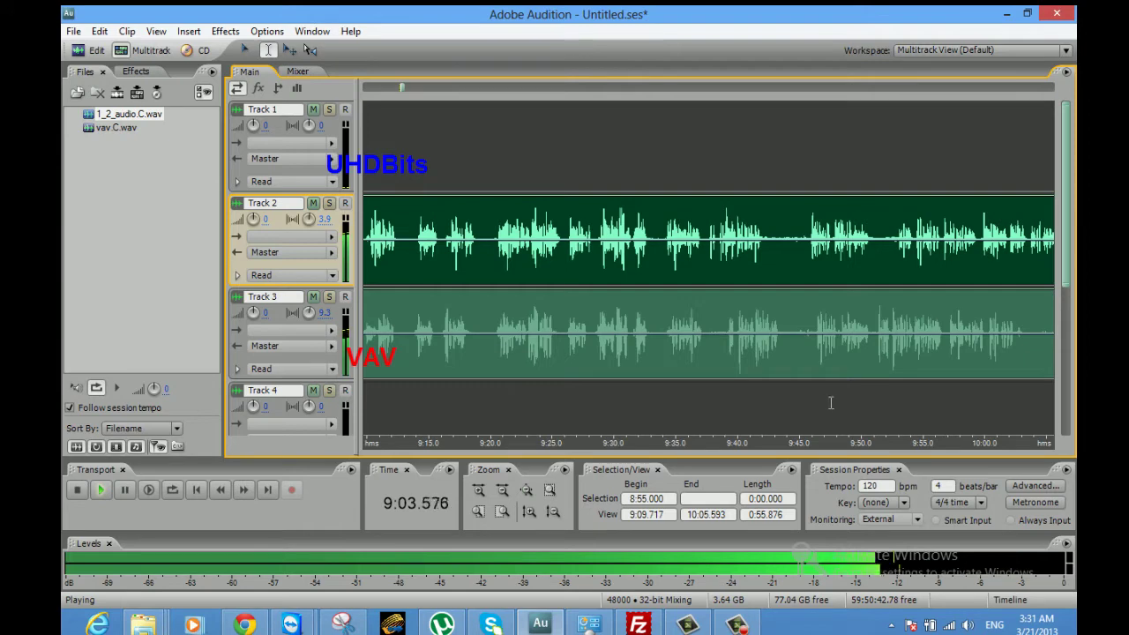
drag(744, 445, 940, 445)
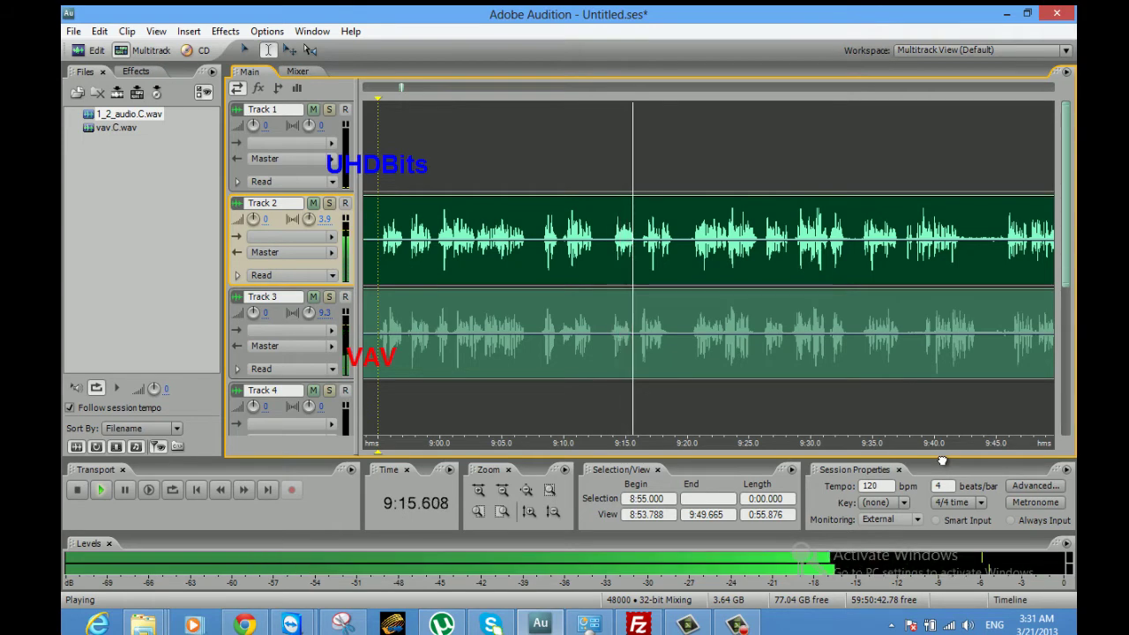
key(space)
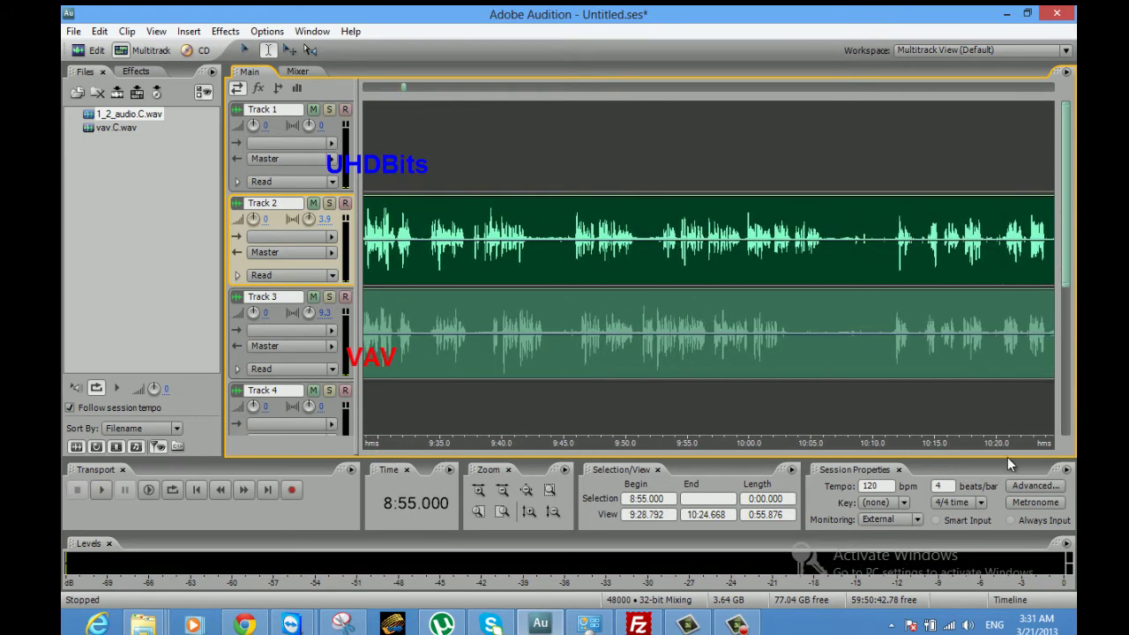
Step: Compare the Track 2 and Track 3 waveforms from about 10:25 to 19:15 for matching speech positions
scroll(896, 407, right, 5)
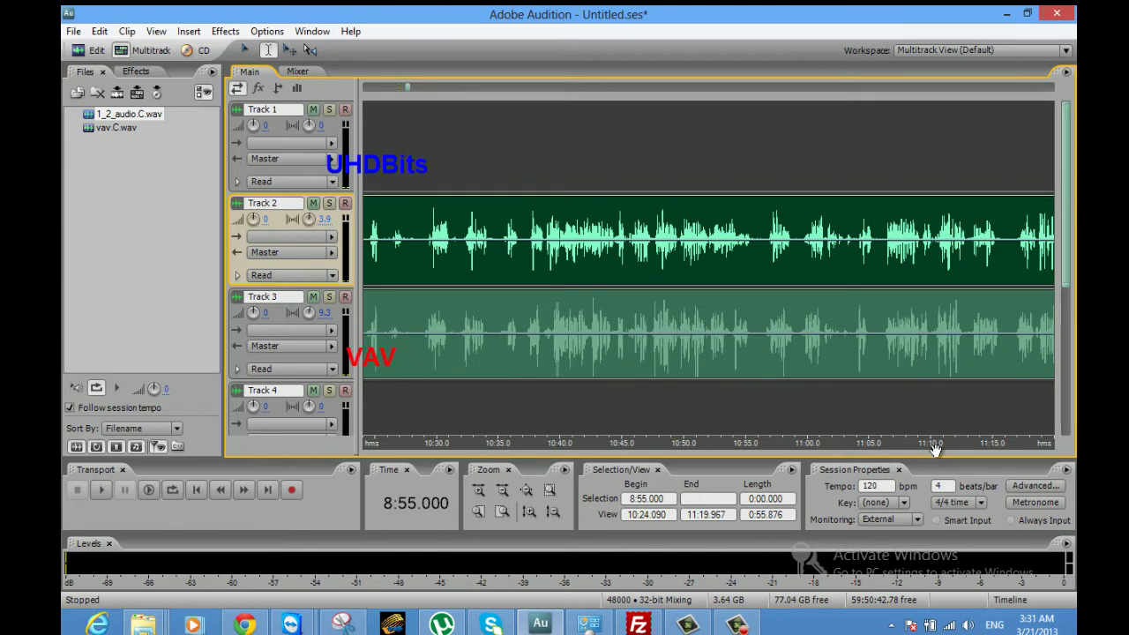
scroll(850, 421, right, 4)
drag(919, 440, 524, 416)
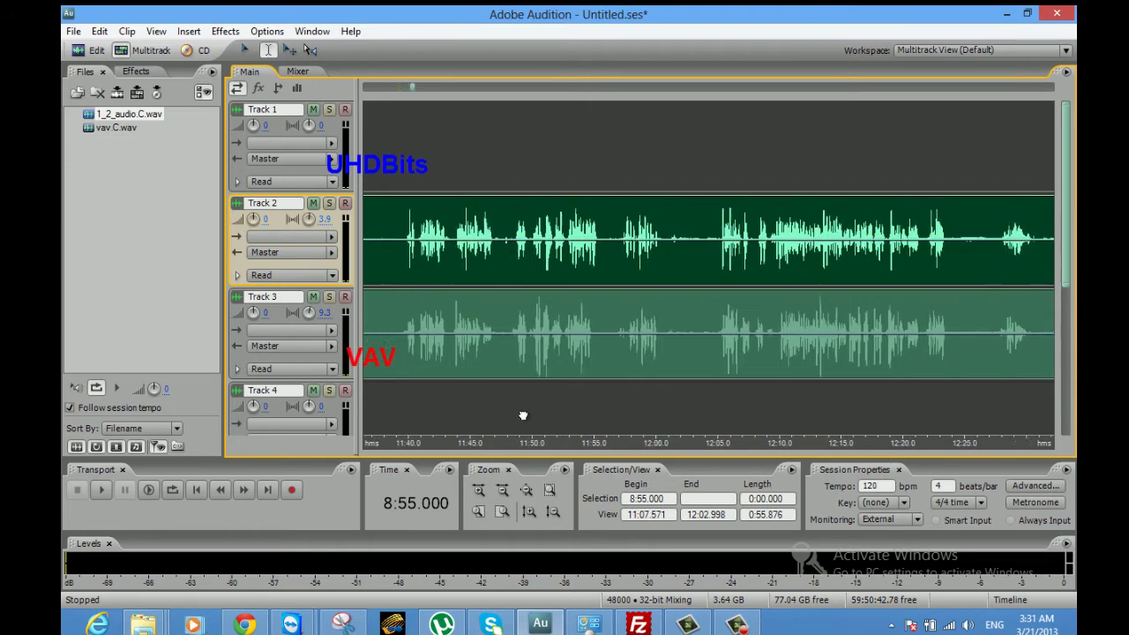
drag(949, 437, 543, 440)
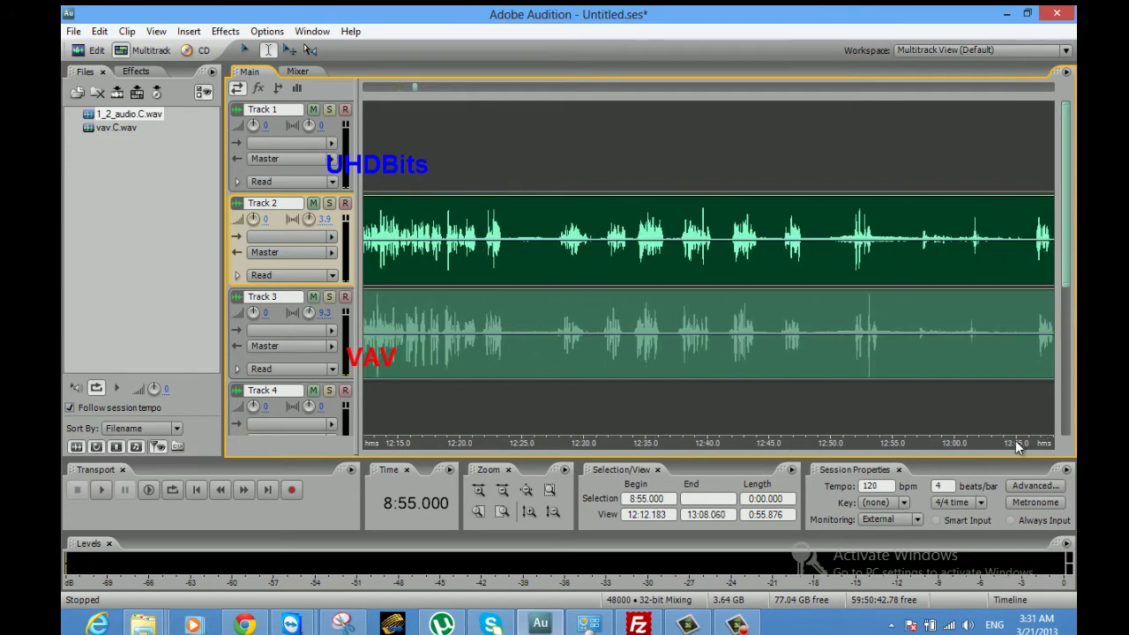
drag(1023, 441, 820, 442)
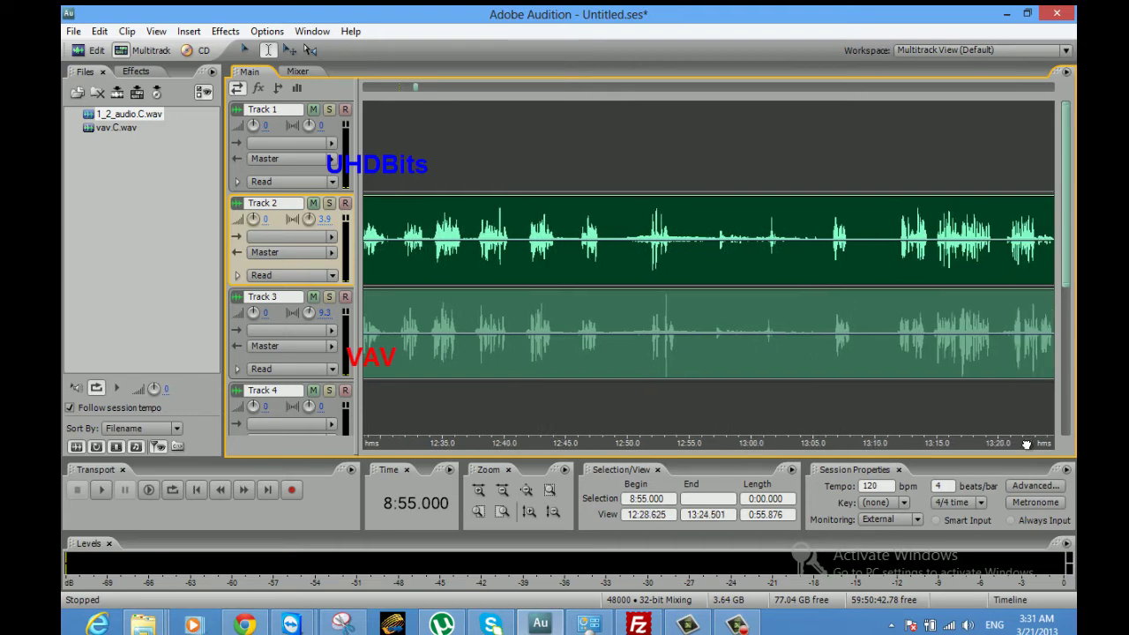
drag(1026, 443, 780, 440)
drag(1011, 446, 671, 442)
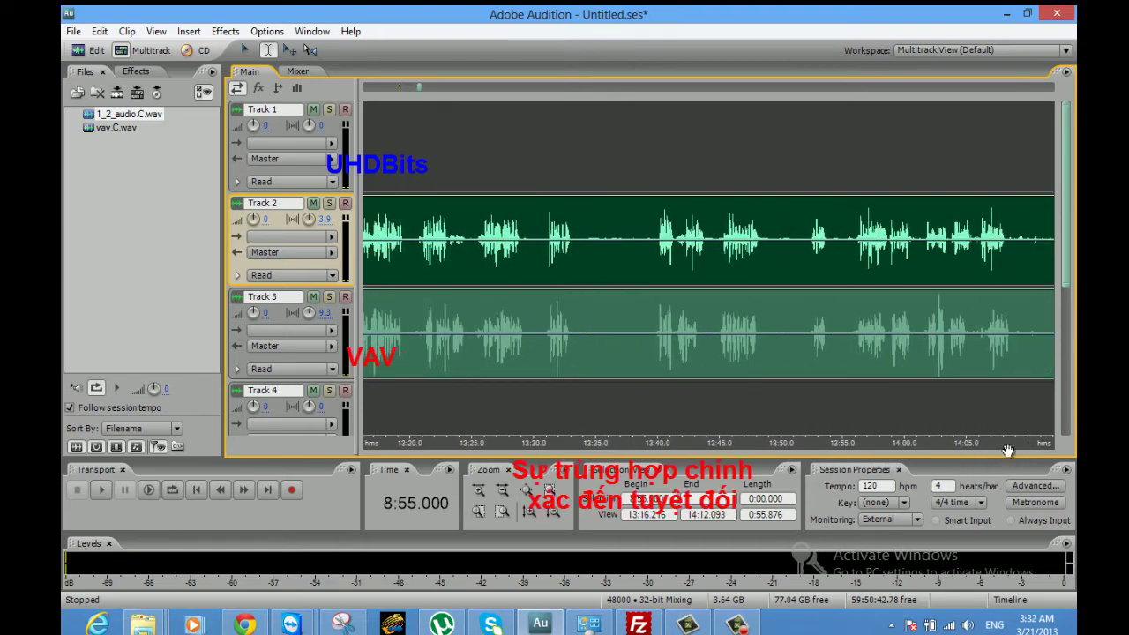
drag(1009, 451, 825, 432)
drag(934, 443, 611, 421)
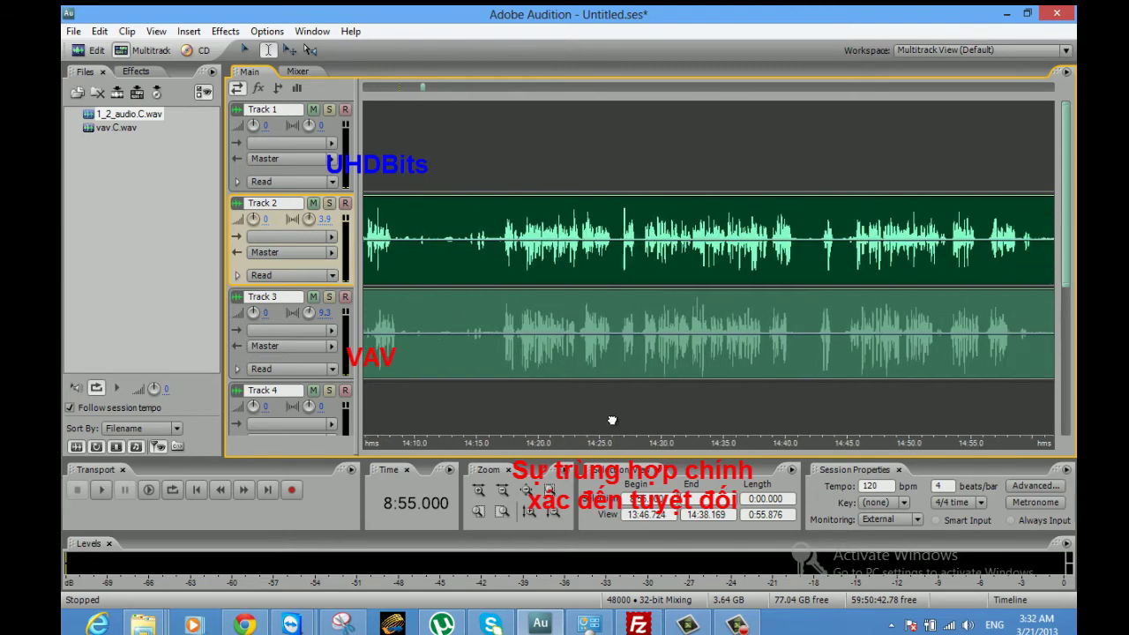
drag(934, 445, 658, 443)
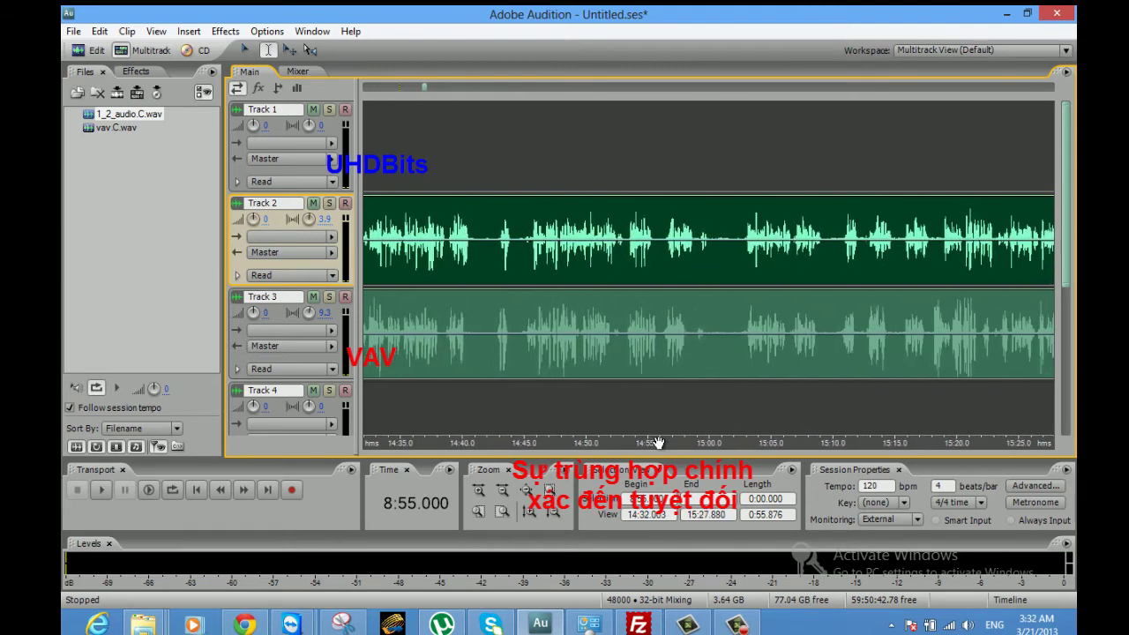
drag(947, 441, 621, 437)
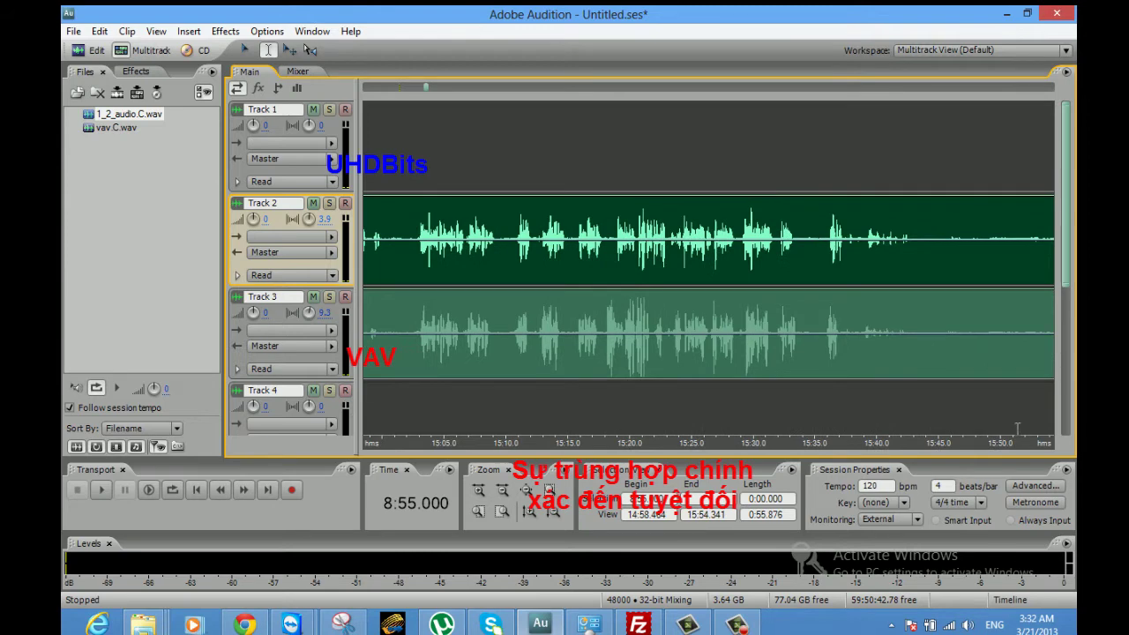
drag(1019, 444, 748, 435)
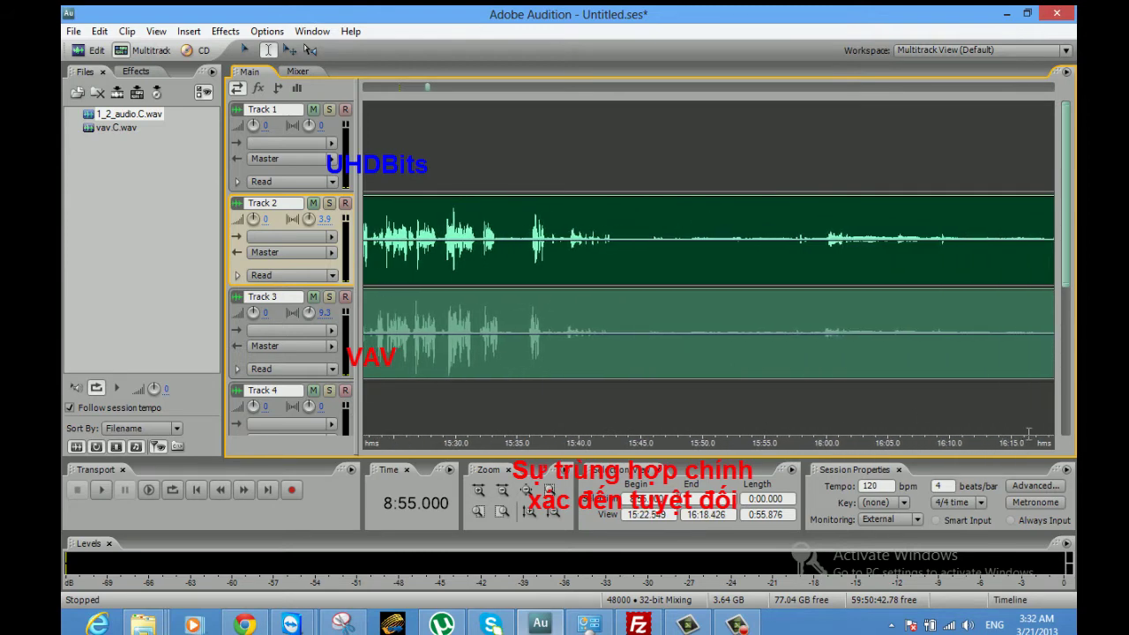
drag(1029, 432, 739, 409)
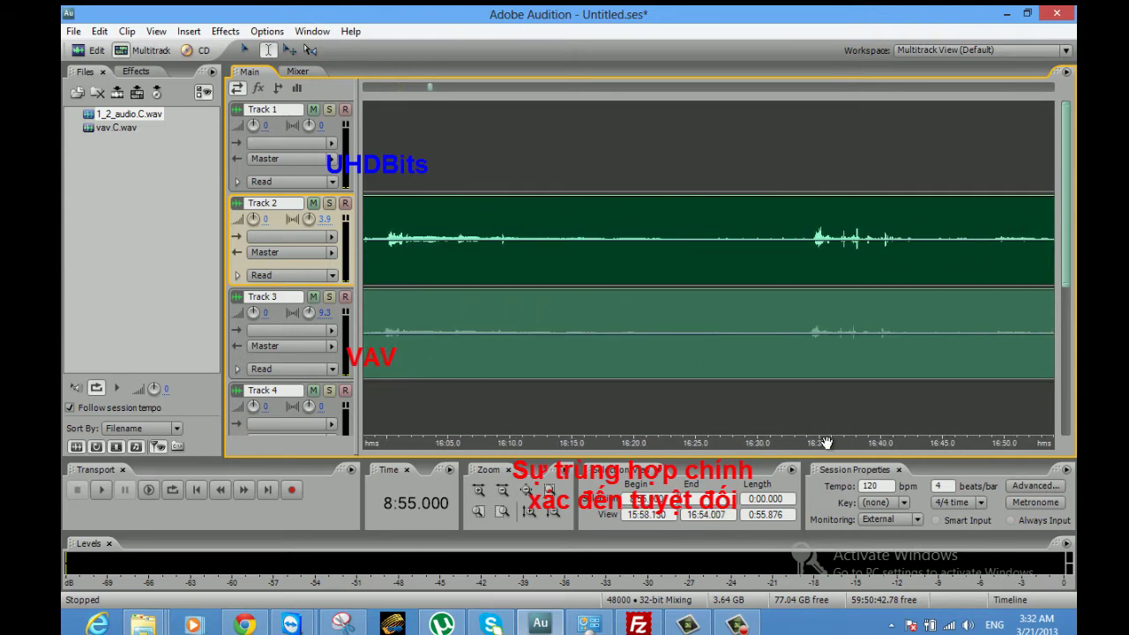
drag(988, 445, 565, 422)
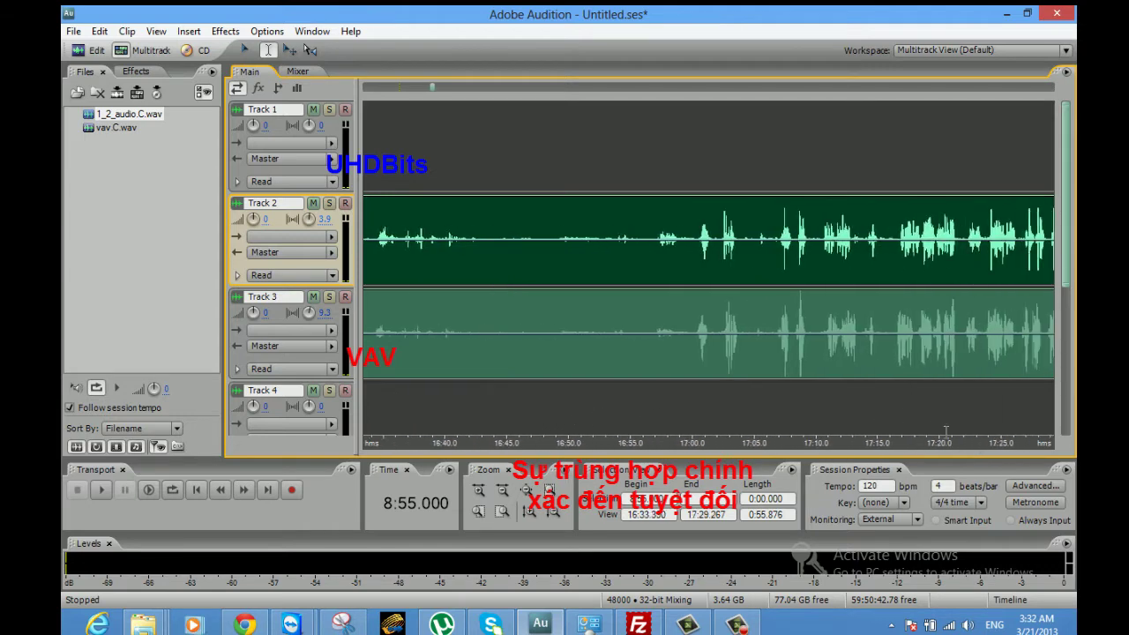
drag(971, 442, 708, 442)
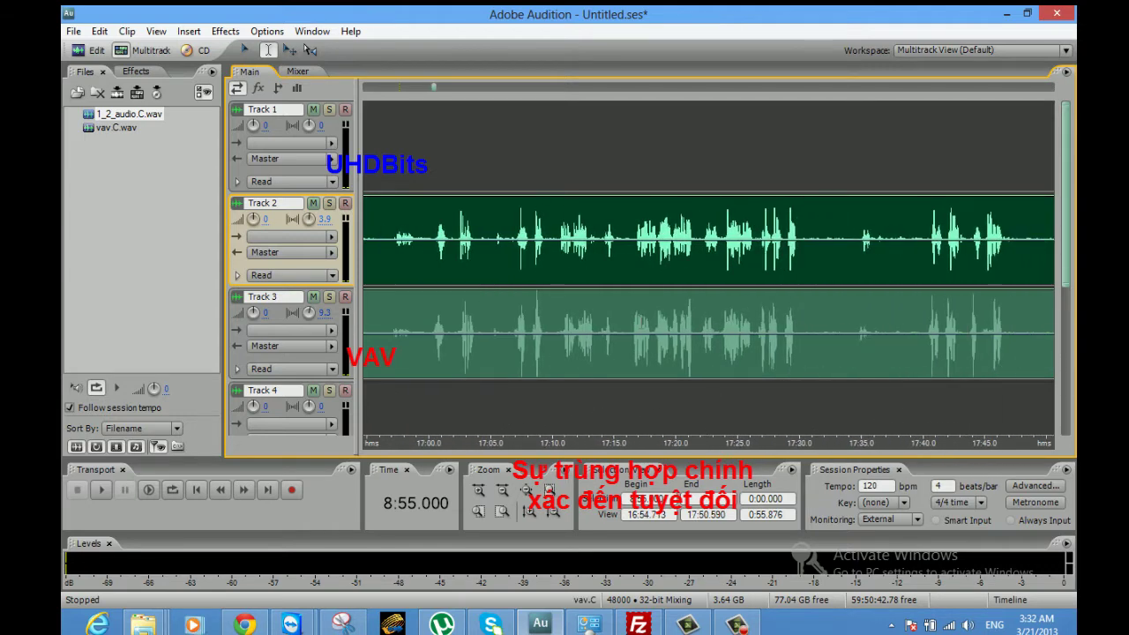
drag(816, 443, 578, 429)
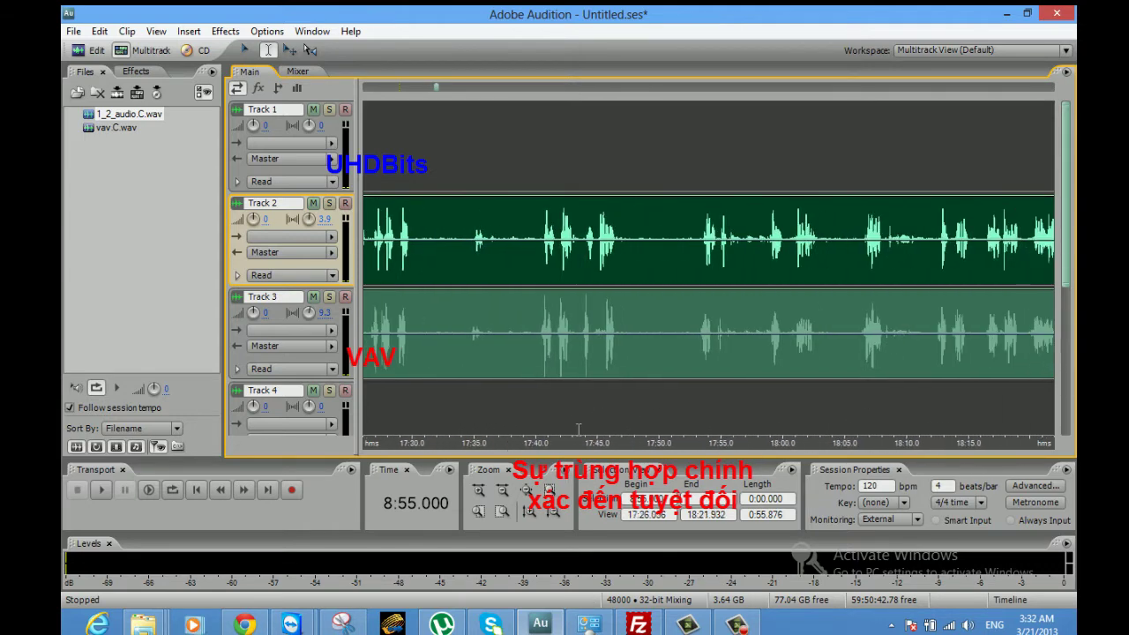
drag(1000, 442, 633, 433)
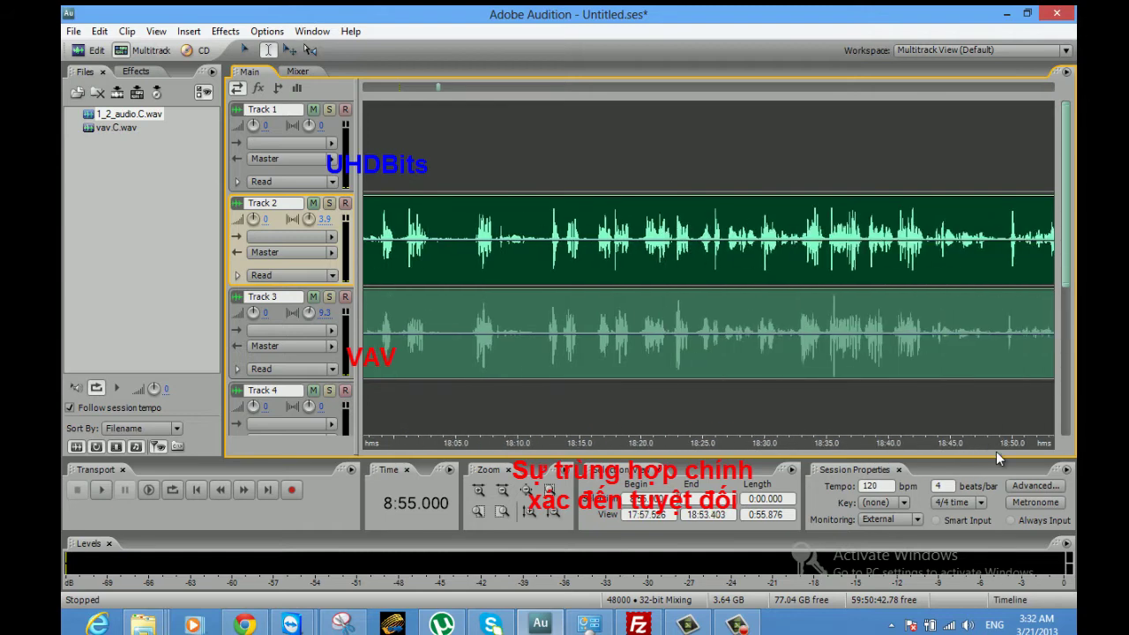
drag(996, 451, 677, 430)
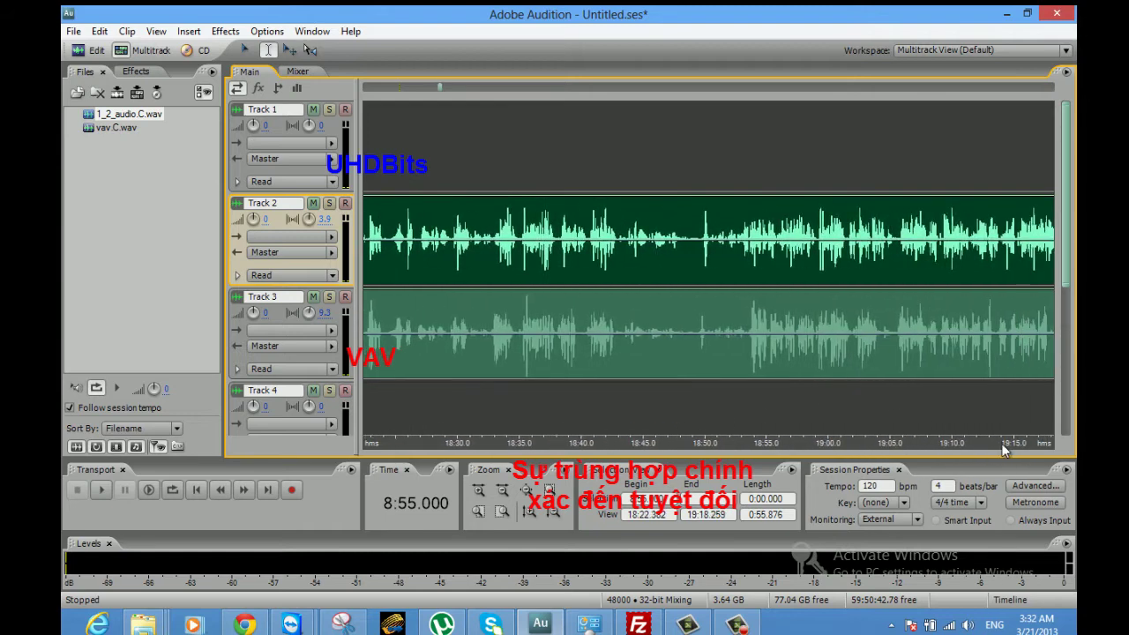
Step: Compare the Track 2 and Track 3 waveforms from about 18:50 to 21:15 for matching speech positions
drag(1002, 446, 638, 444)
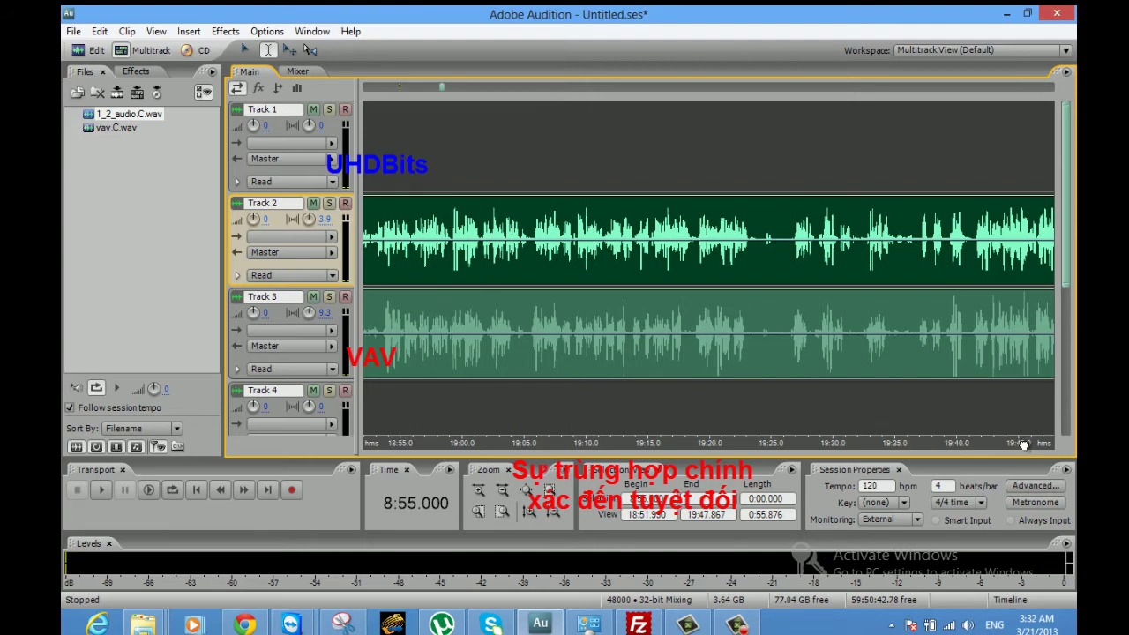
drag(1024, 445, 653, 437)
drag(1003, 446, 585, 441)
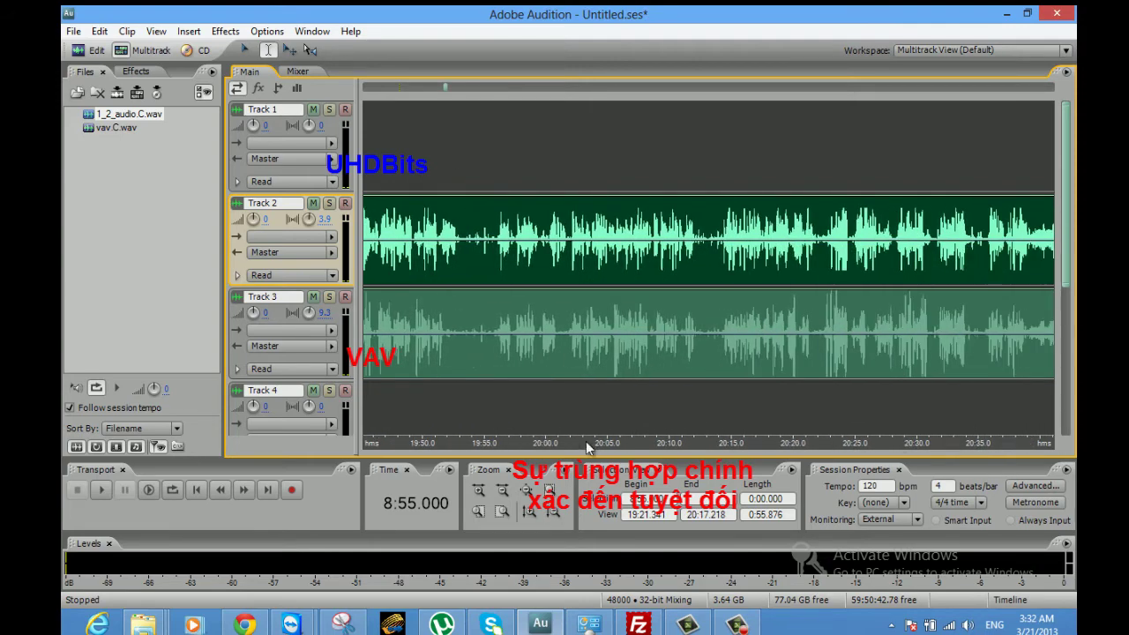
drag(1024, 441, 666, 441)
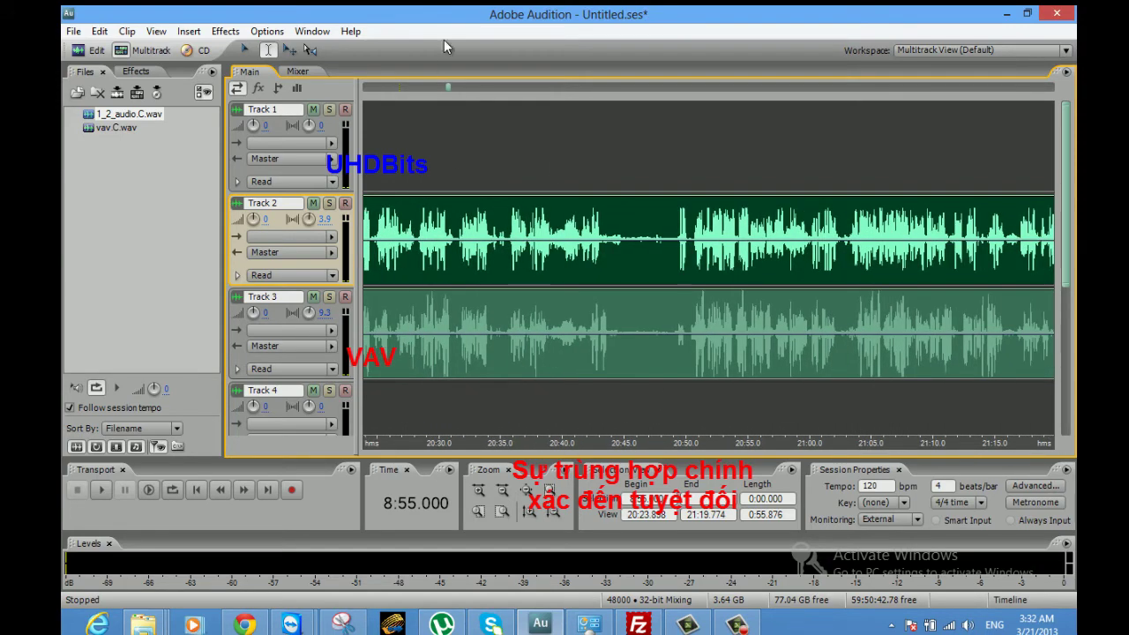
Step: Play the short phrase at 1:29:21.432 on both tracks several times to check its sync, and stop playback
drag(445, 88, 726, 94)
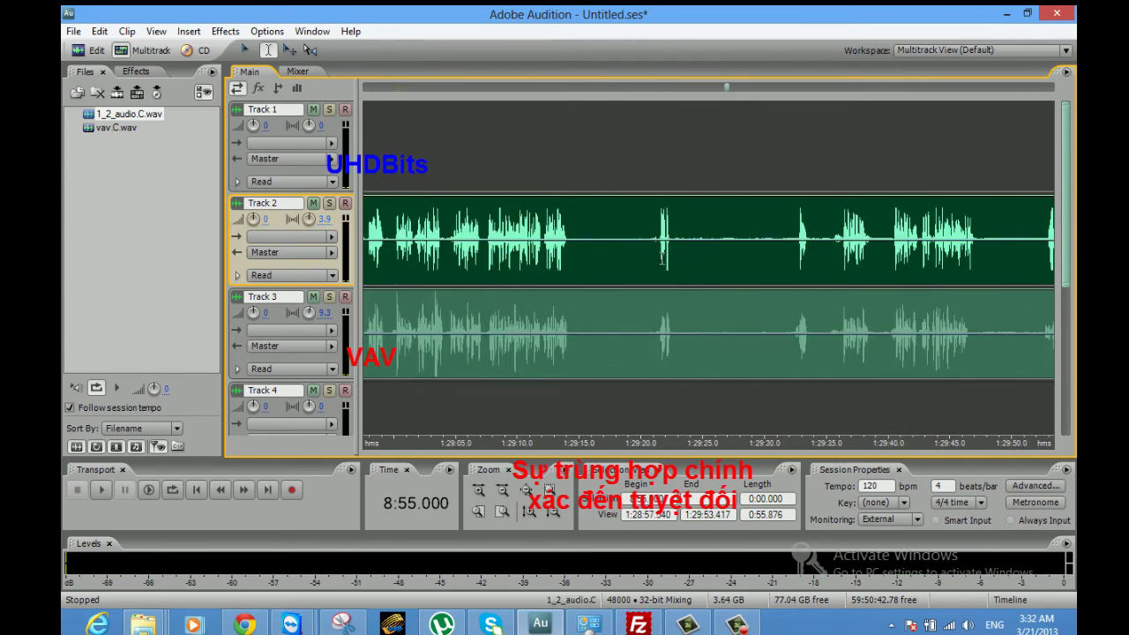
key(space)
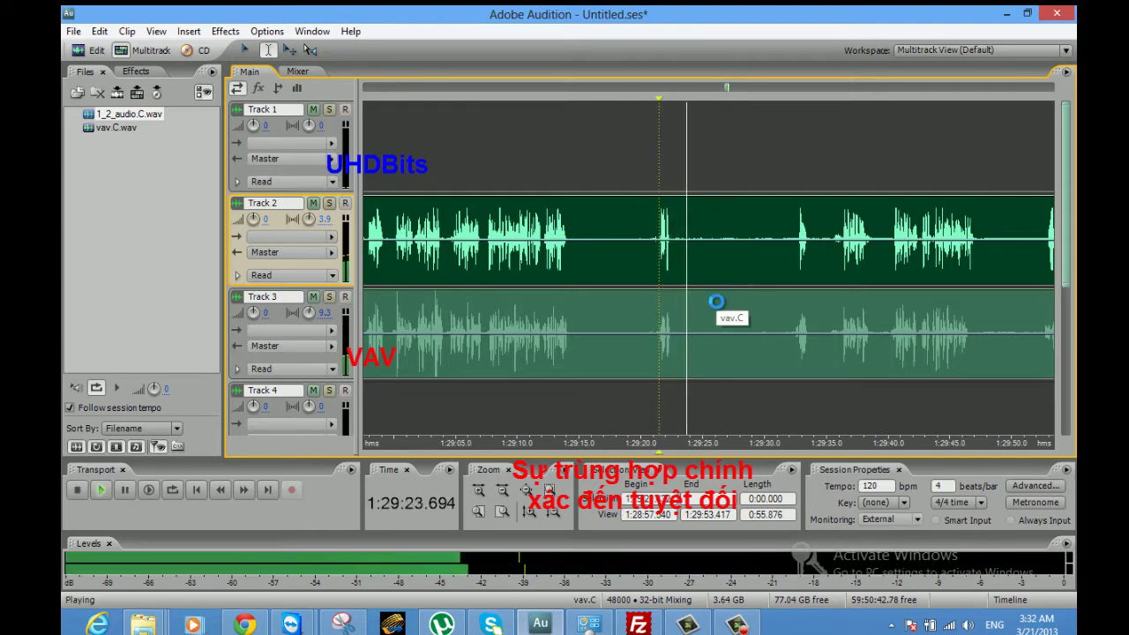
key(space)
key(space)
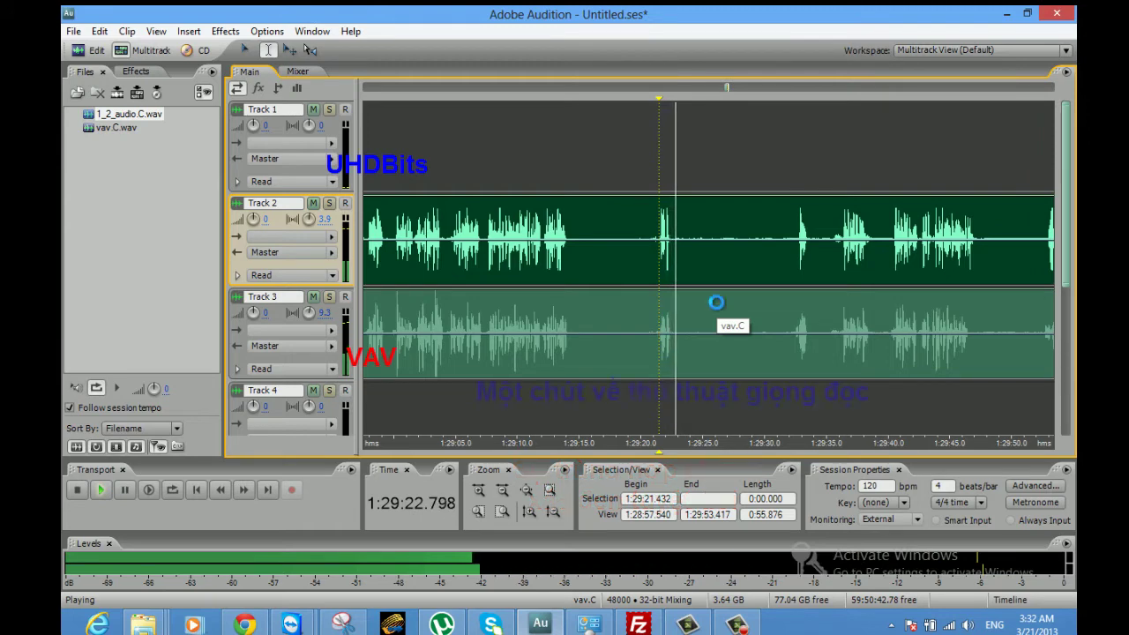
key(space)
key(space)
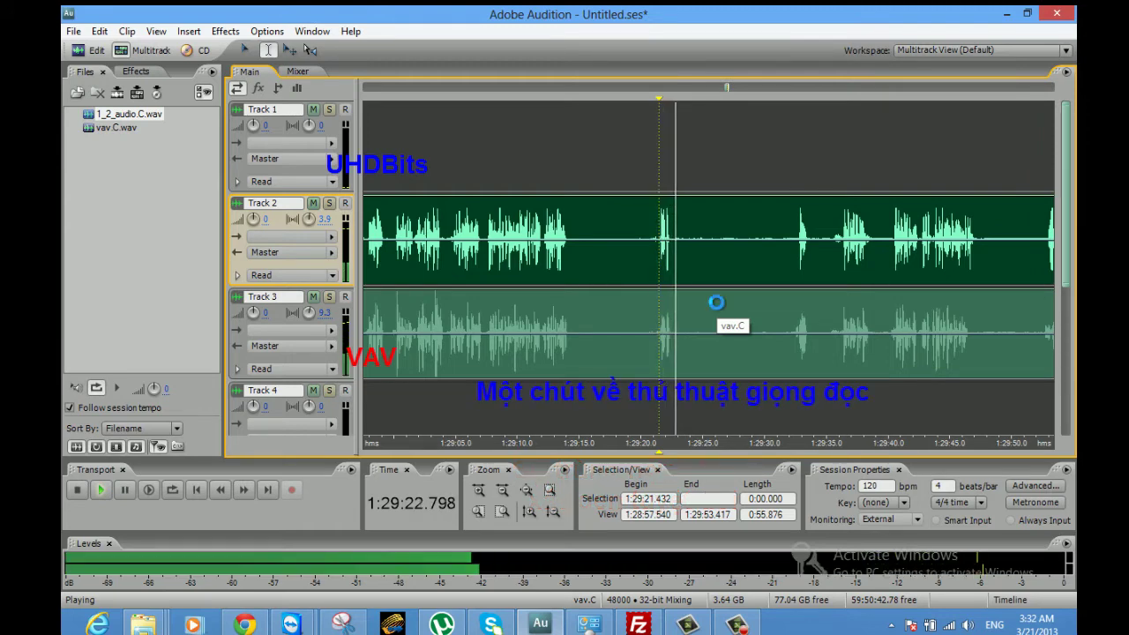
key(space)
key(space)
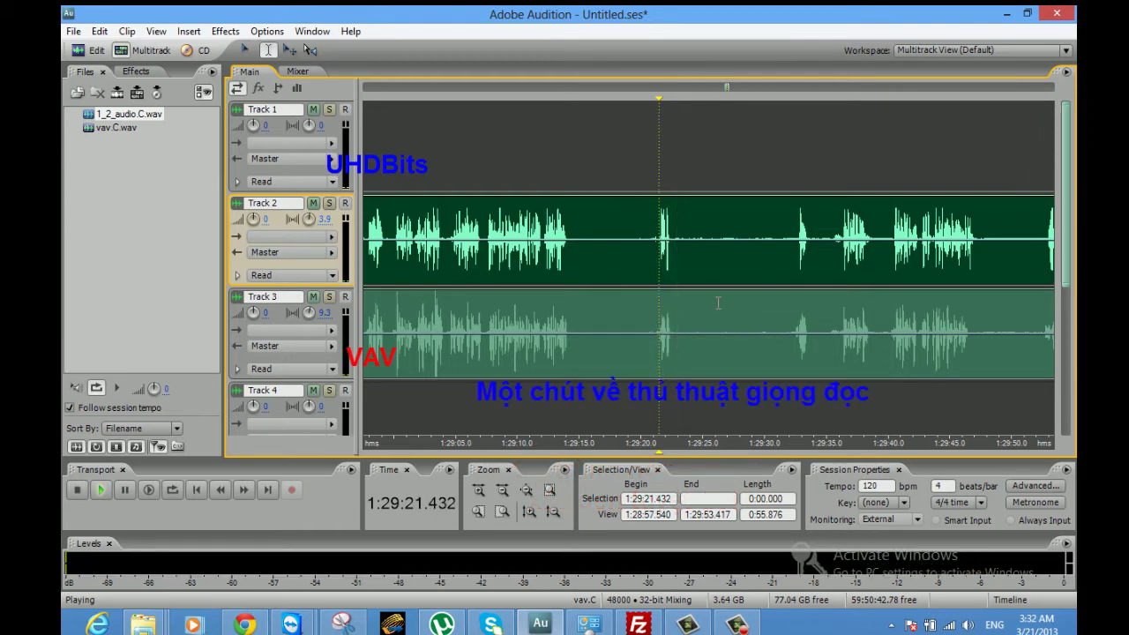
key(space)
Step: Play both tracks from the phrase just before 1:29:35 and from 1:29:36.268 to check their sync, and stop playback
click(795, 268)
key(space)
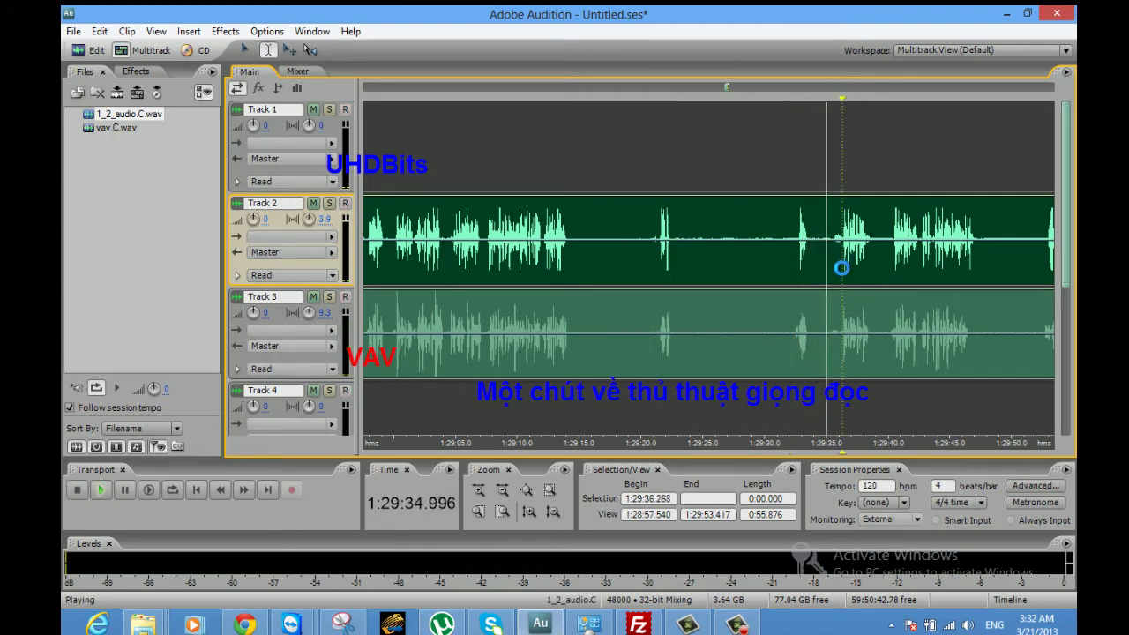
click(841, 273)
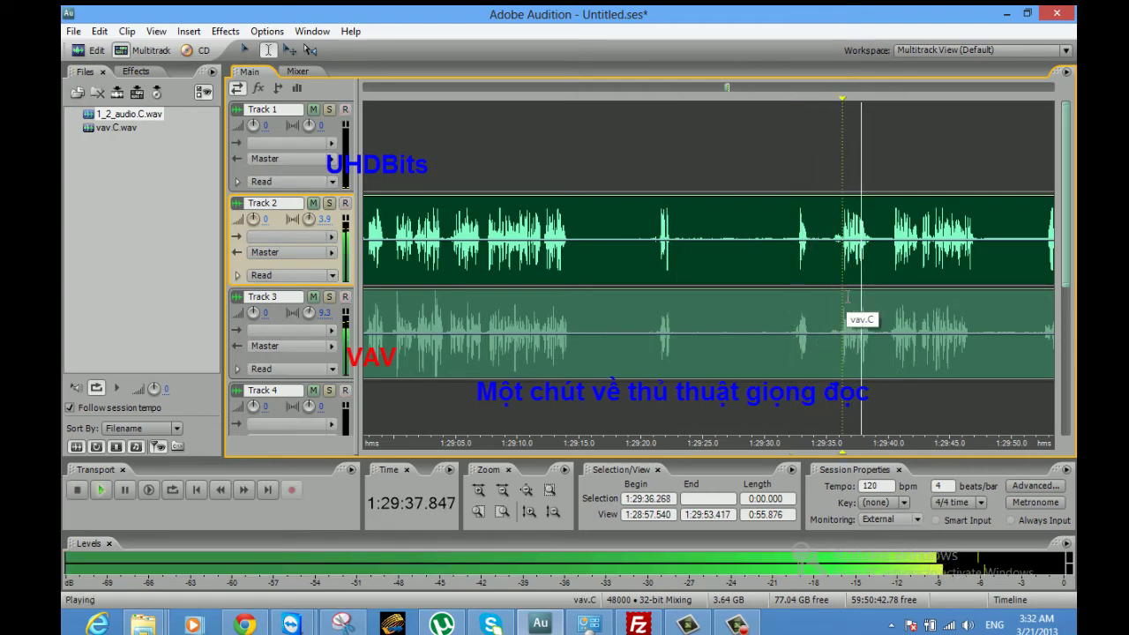
key(space)
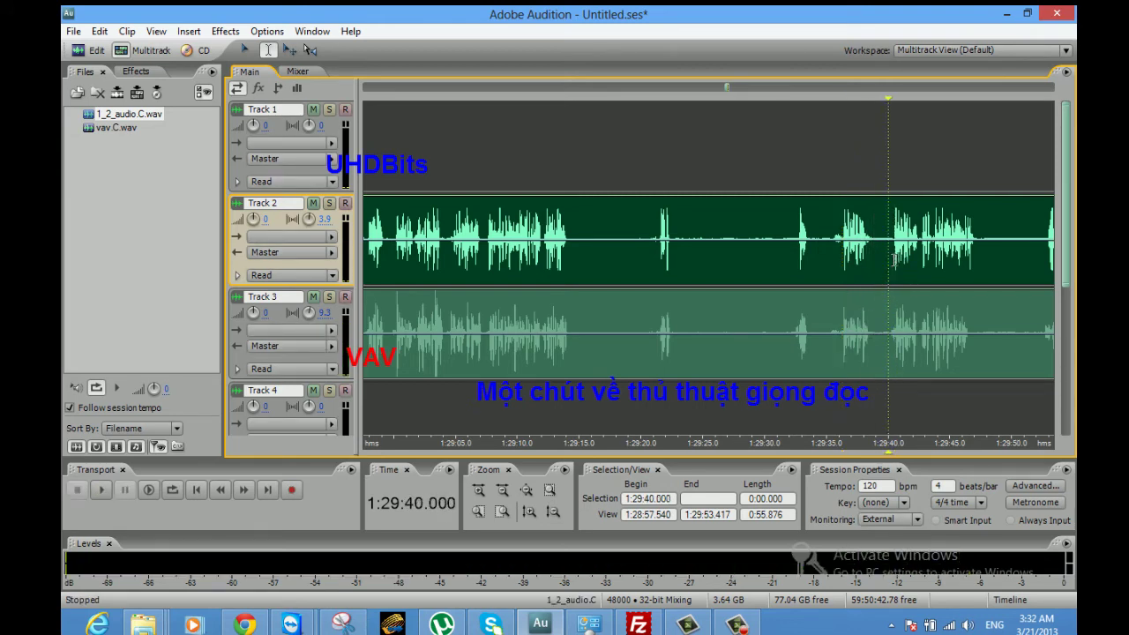
Step: Play both tracks from 1:29:40.000 and from 1:30:01.124 to check the sync, and stop playback
key(space)
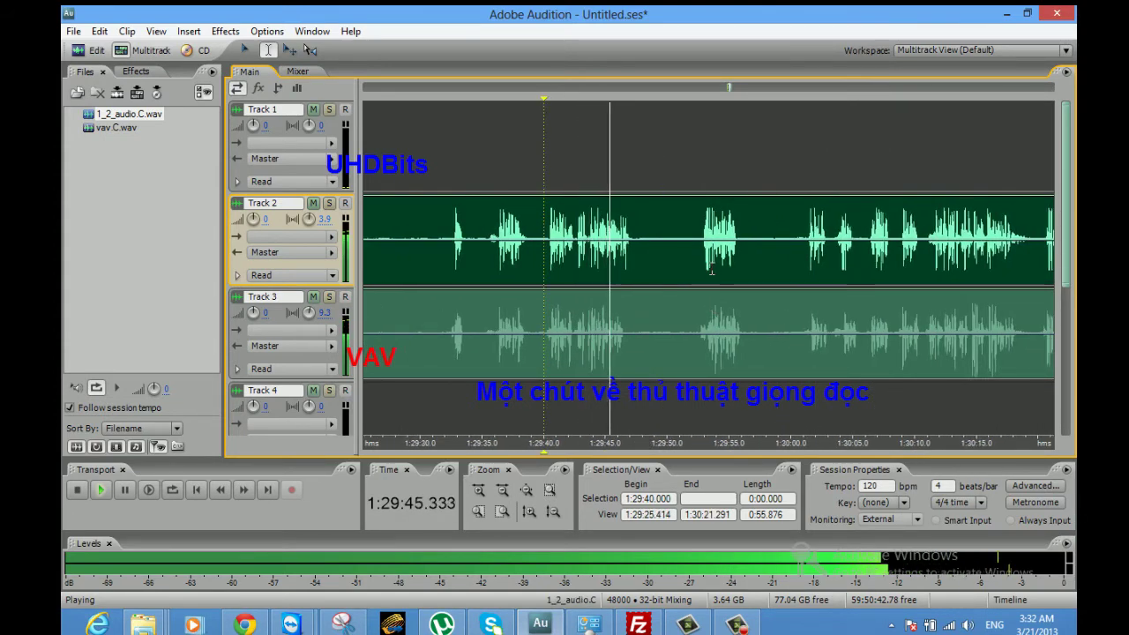
click(805, 274)
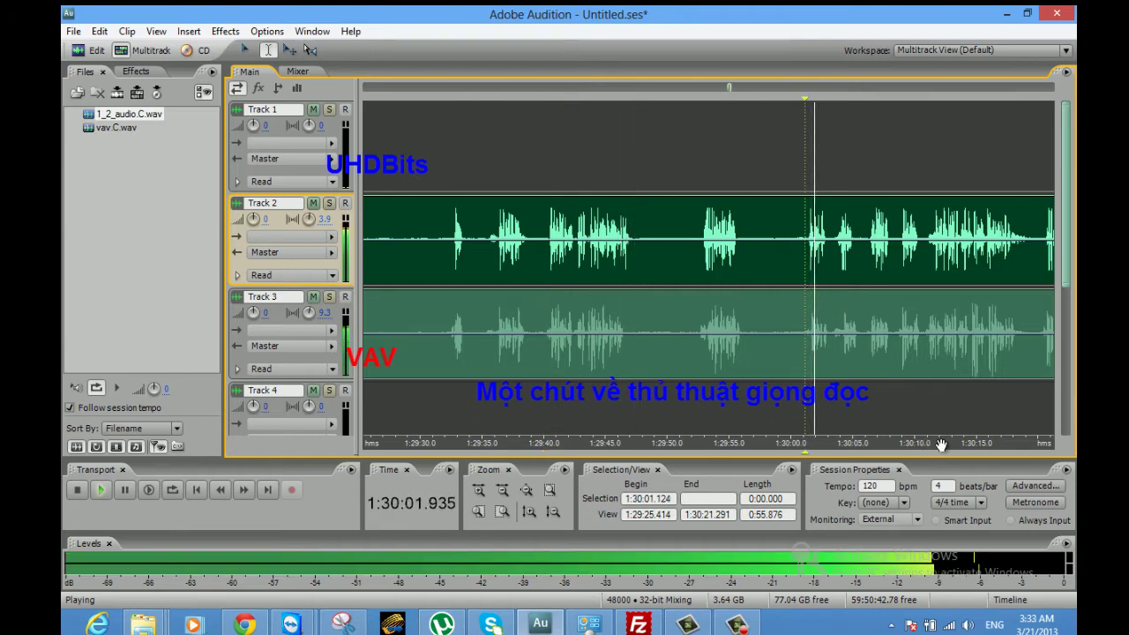
drag(832, 444, 616, 442)
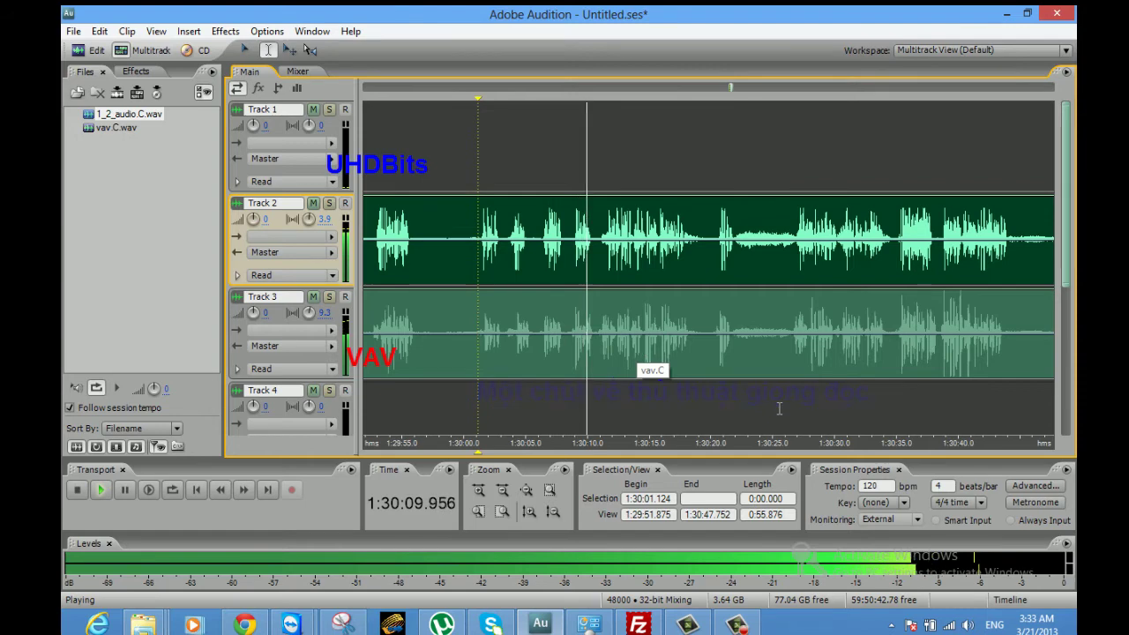
key(space)
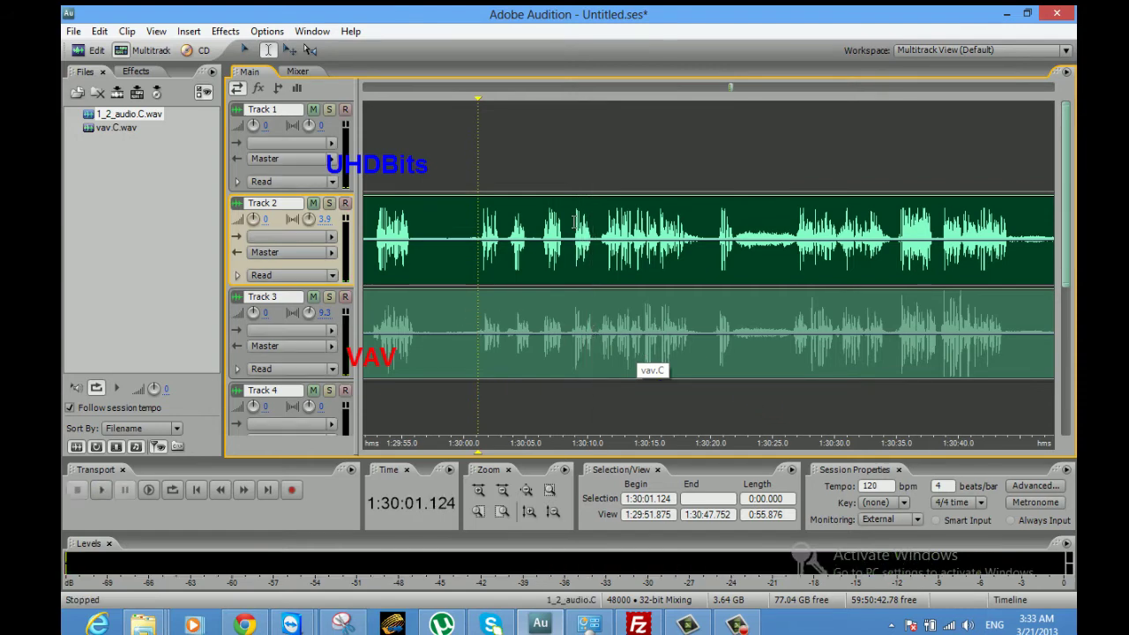
Step: Open the 1_2_audio.C clip on Track 2 in the waveform editor, showing its first 3:43
drag(729, 90, 364, 100)
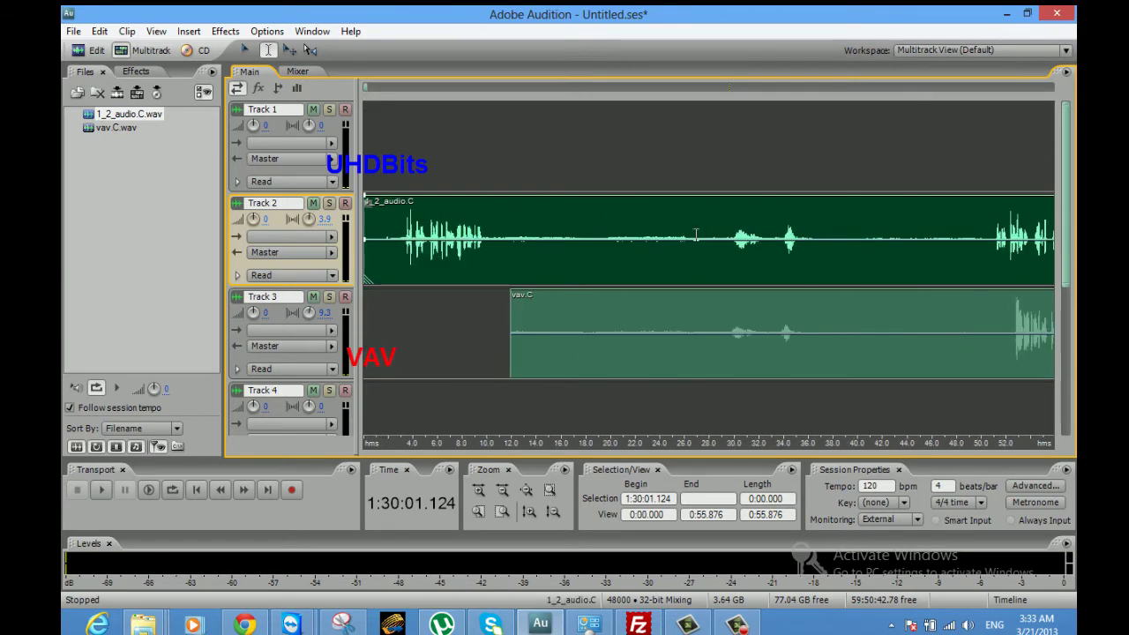
double_click(618, 226)
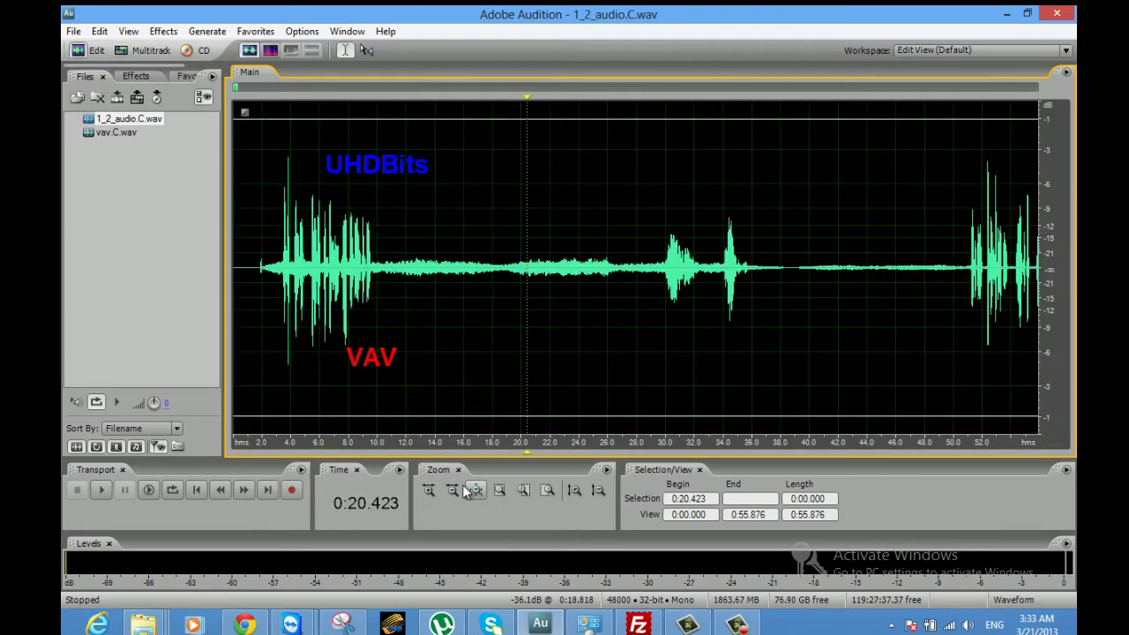
click(457, 492)
click(454, 492)
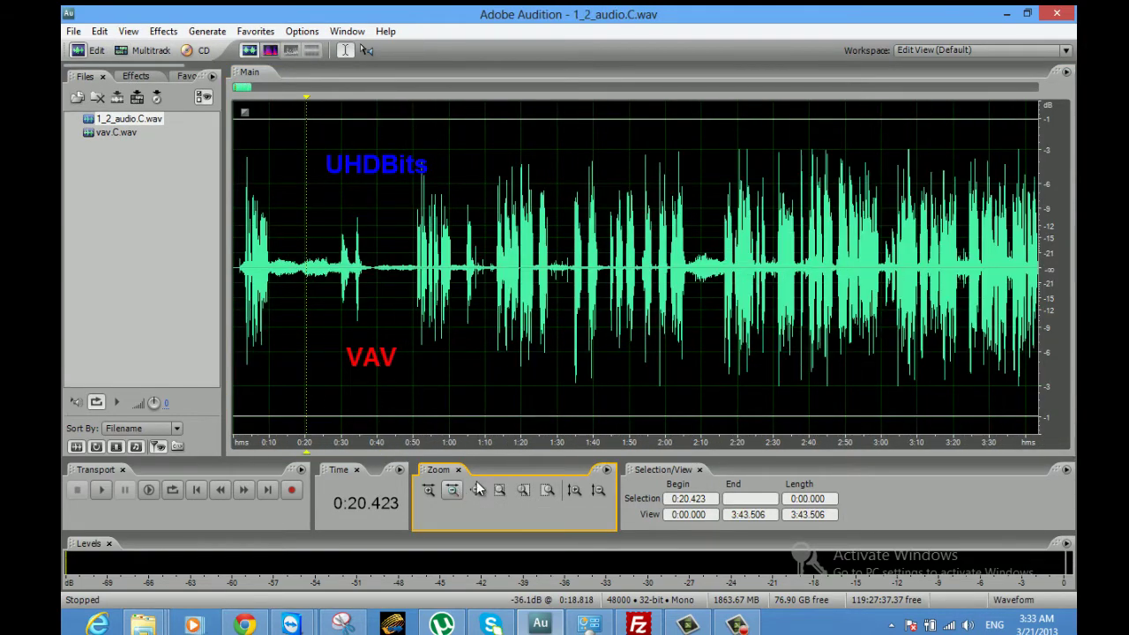
Step: Select the speech passage from about 1:12.298 to 1:26.845 in 1_2_audio.C, play it, and stop playback
drag(478, 255, 566, 275)
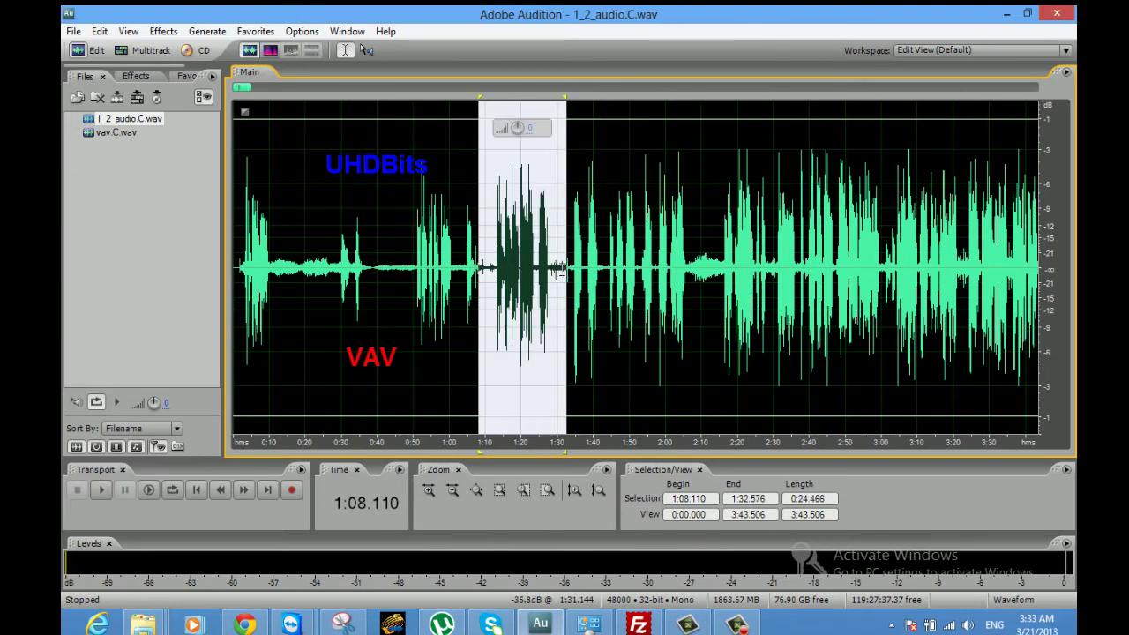
key(space)
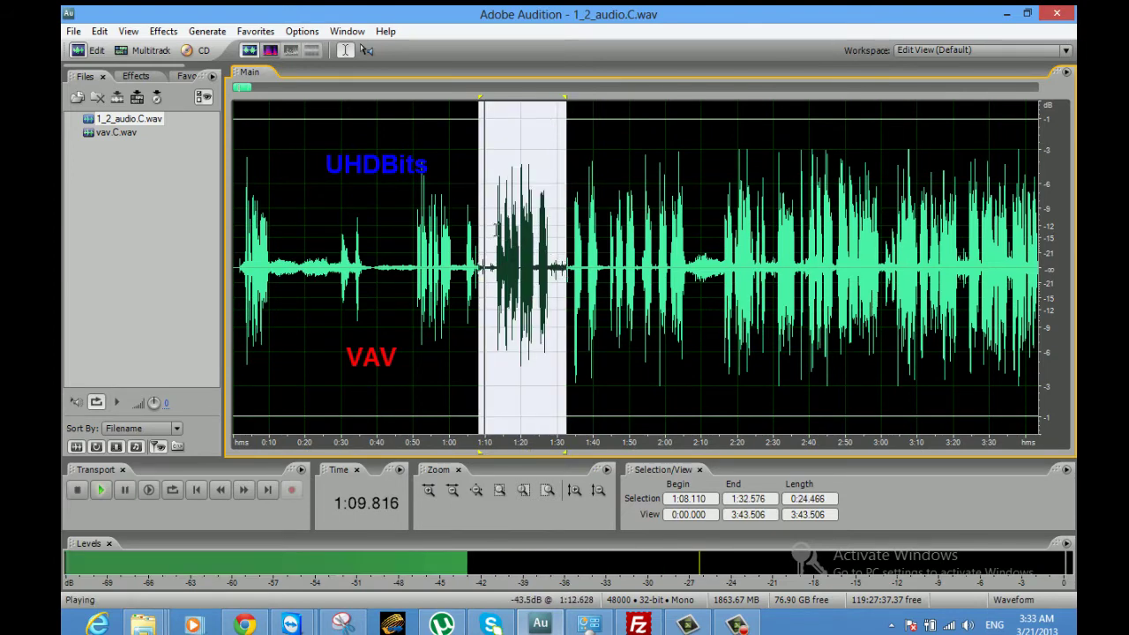
click(493, 256)
drag(482, 256, 544, 253)
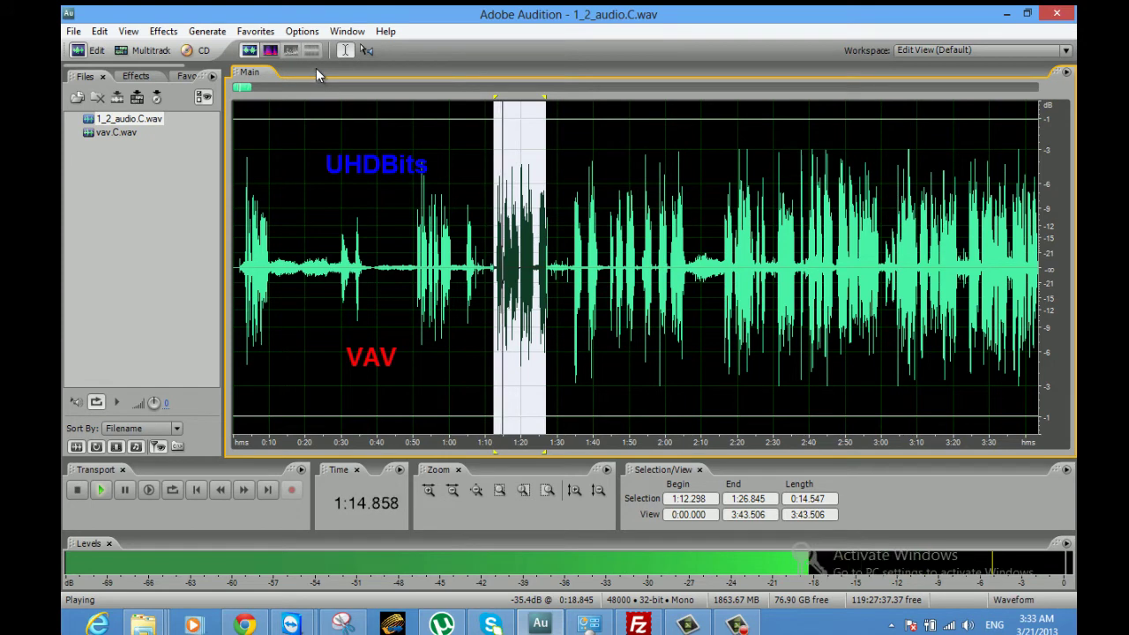
key(space)
Step: Open the Graphic Equalizer effect for the selected passage and start its preview playback
click(207, 31)
mouse_move(168, 33)
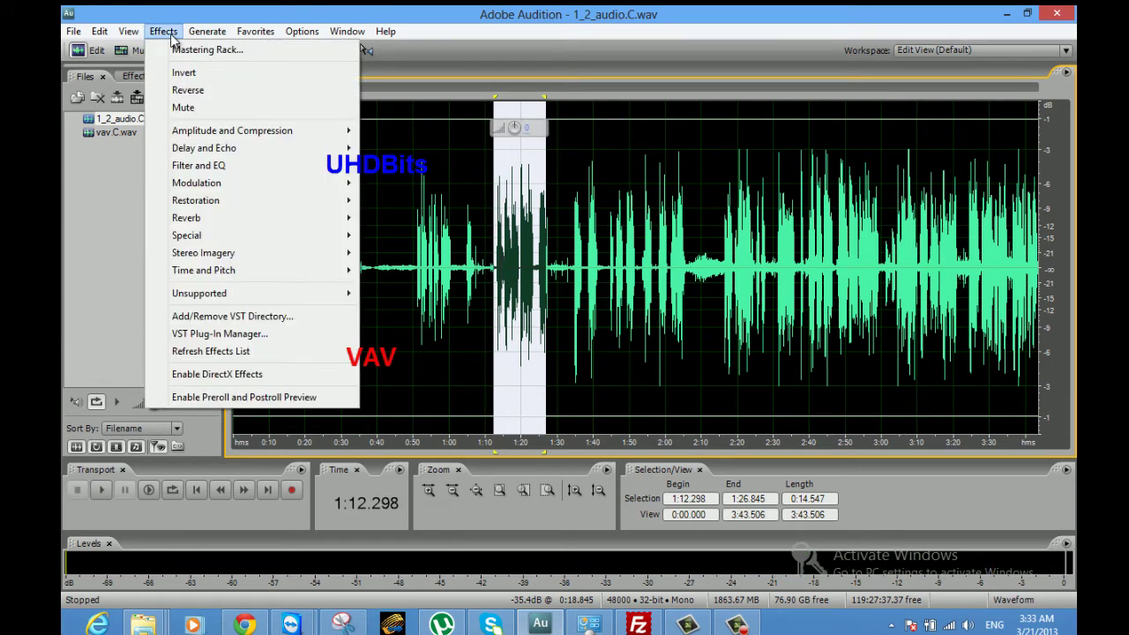
mouse_move(226, 132)
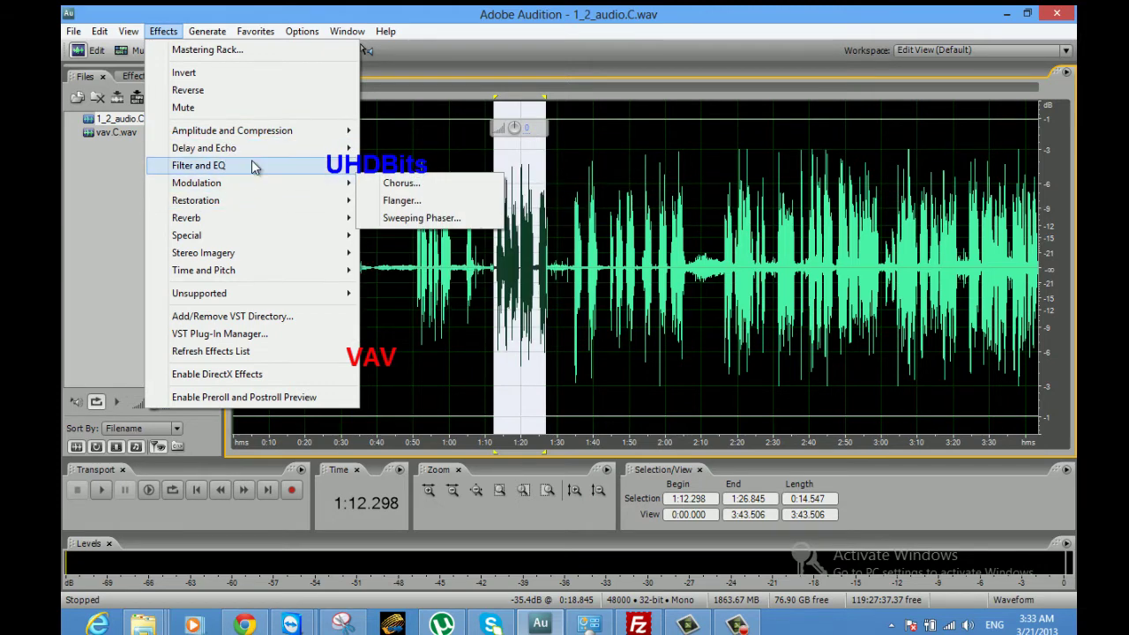
mouse_move(251, 165)
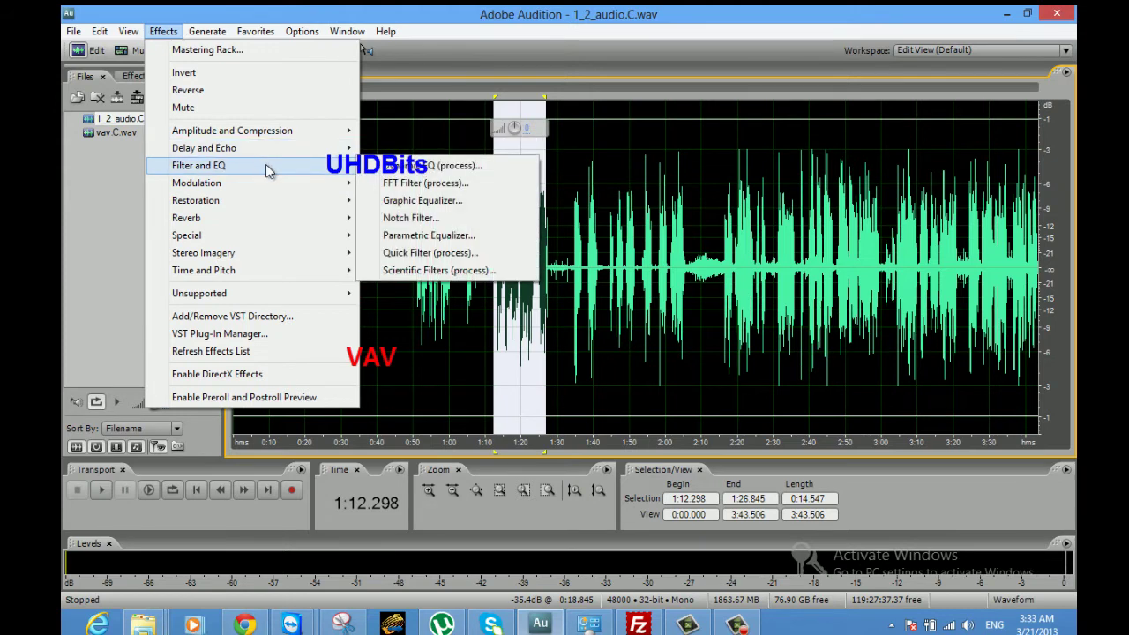
mouse_move(300, 200)
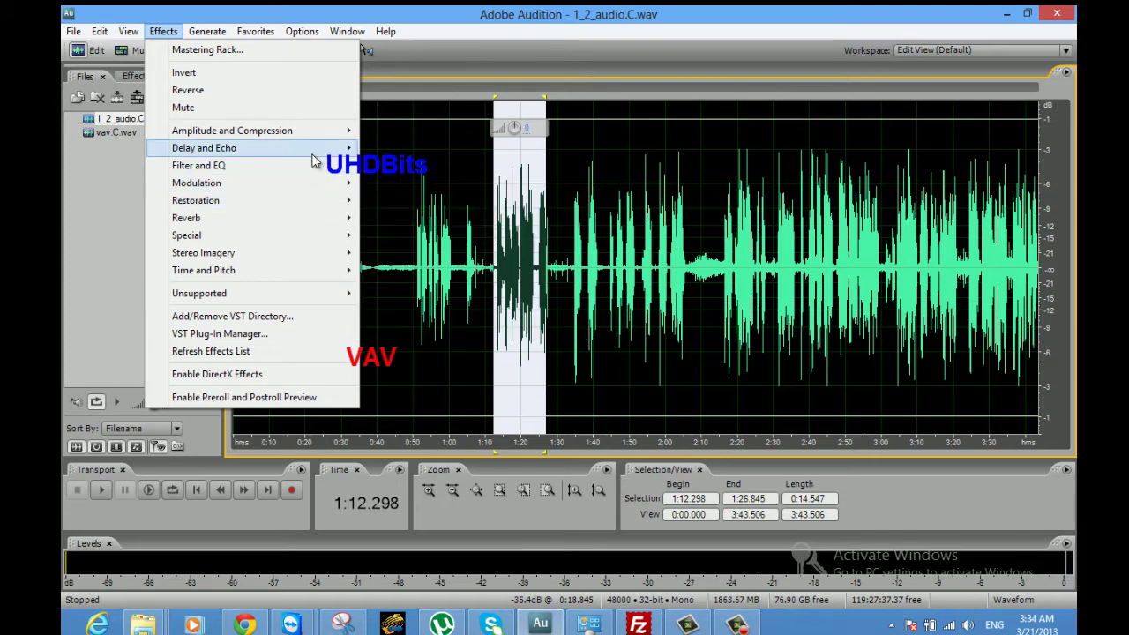
mouse_move(316, 167)
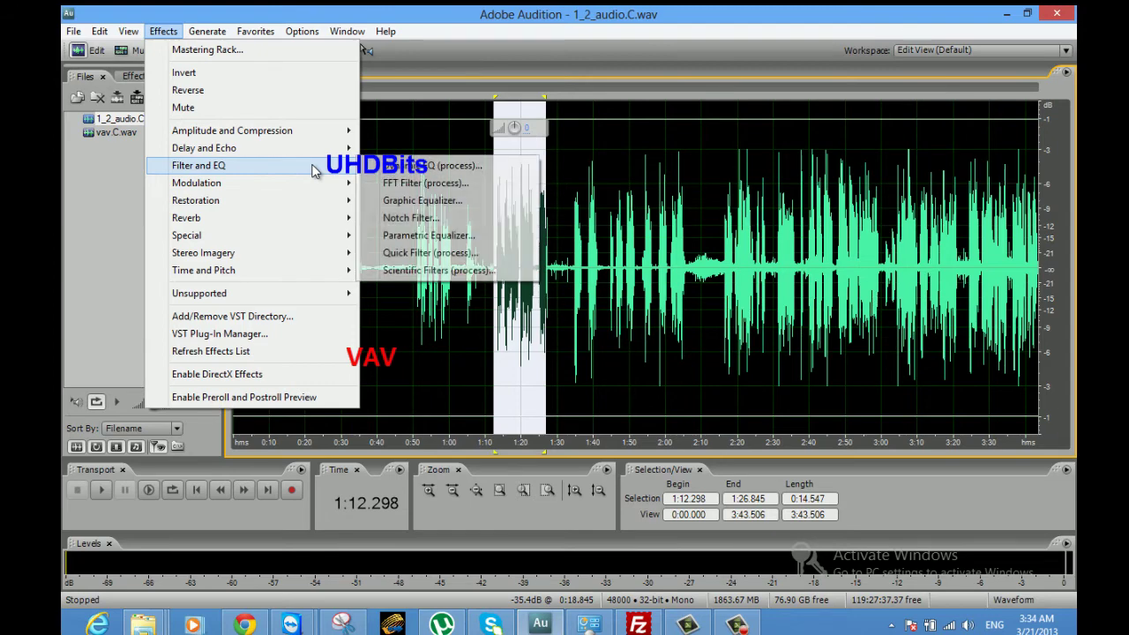
click(474, 203)
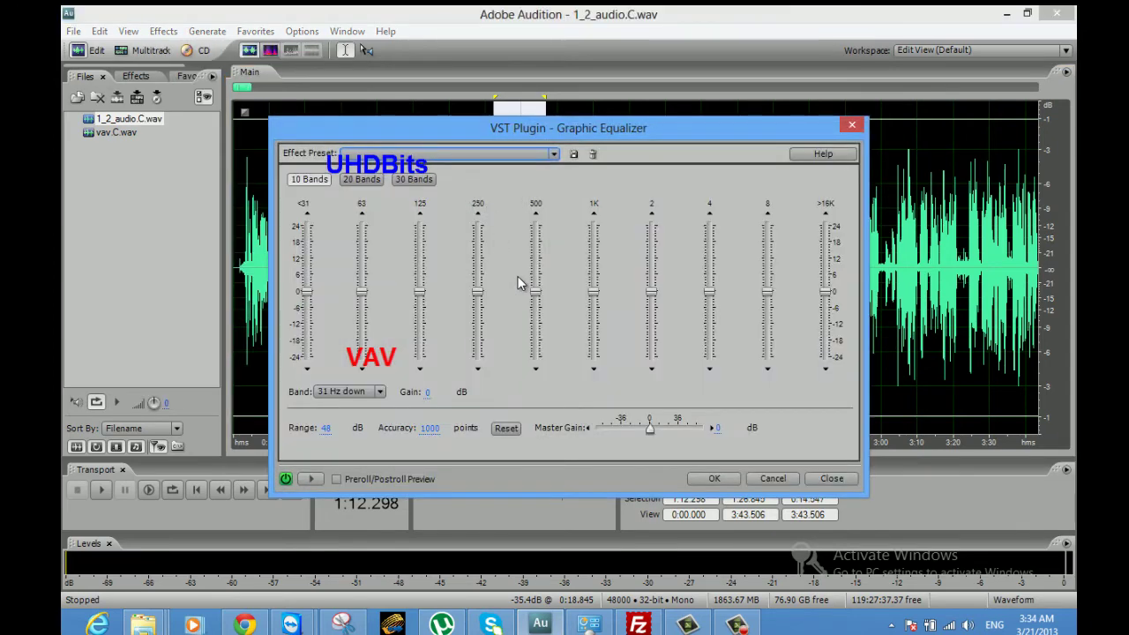
click(318, 477)
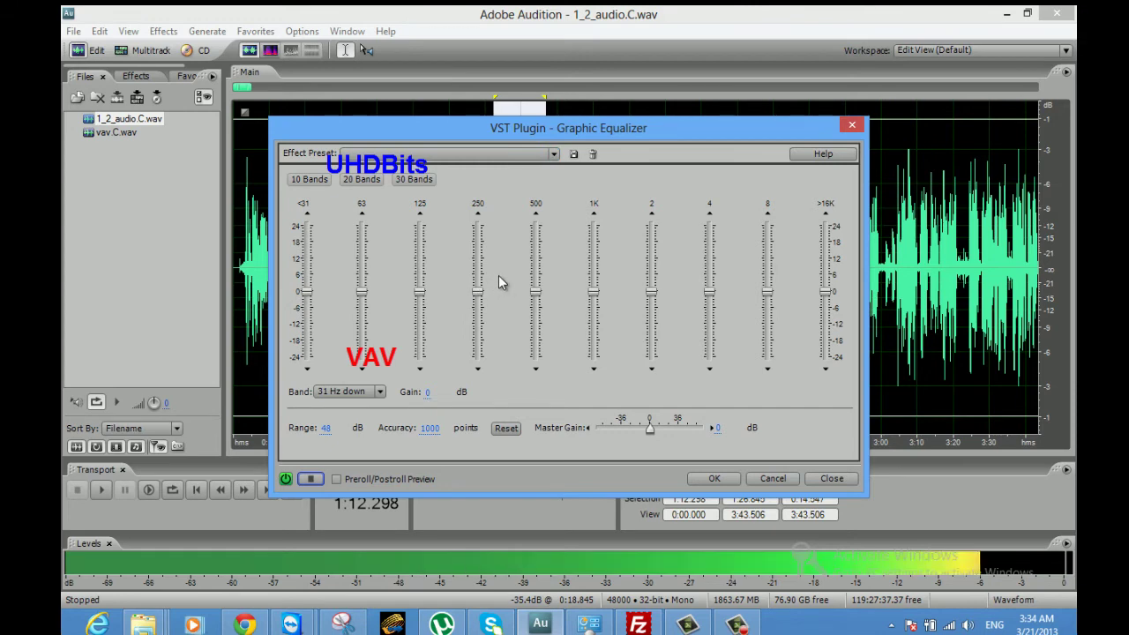
Step: Lower the 125 Hz band to -3.4 dB, 4000 Hz to -5.4 dB, 16 KHz up to -6.9 dB, and 63, 500 and 8000 Hz to about -6 dB
drag(538, 289, 539, 311)
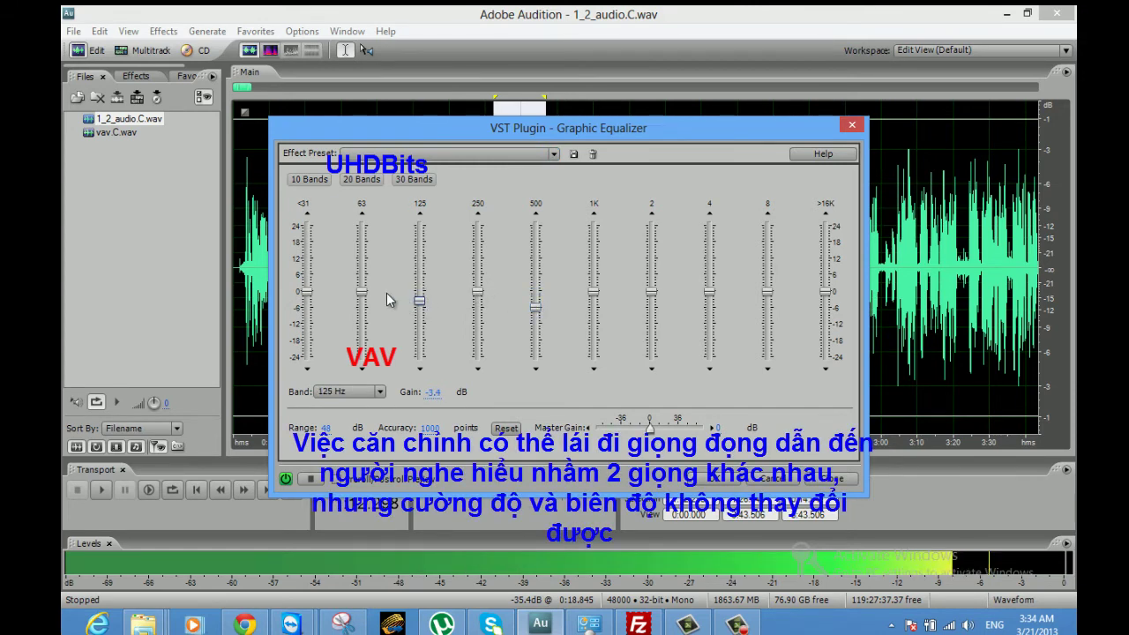
drag(363, 293, 364, 313)
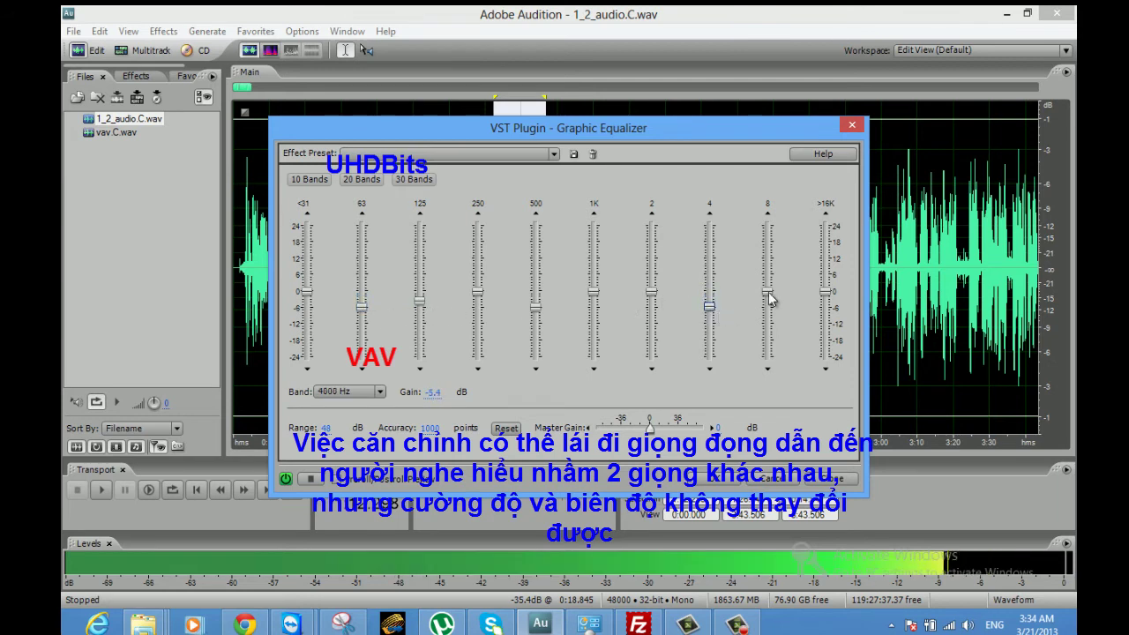
drag(769, 292, 828, 309)
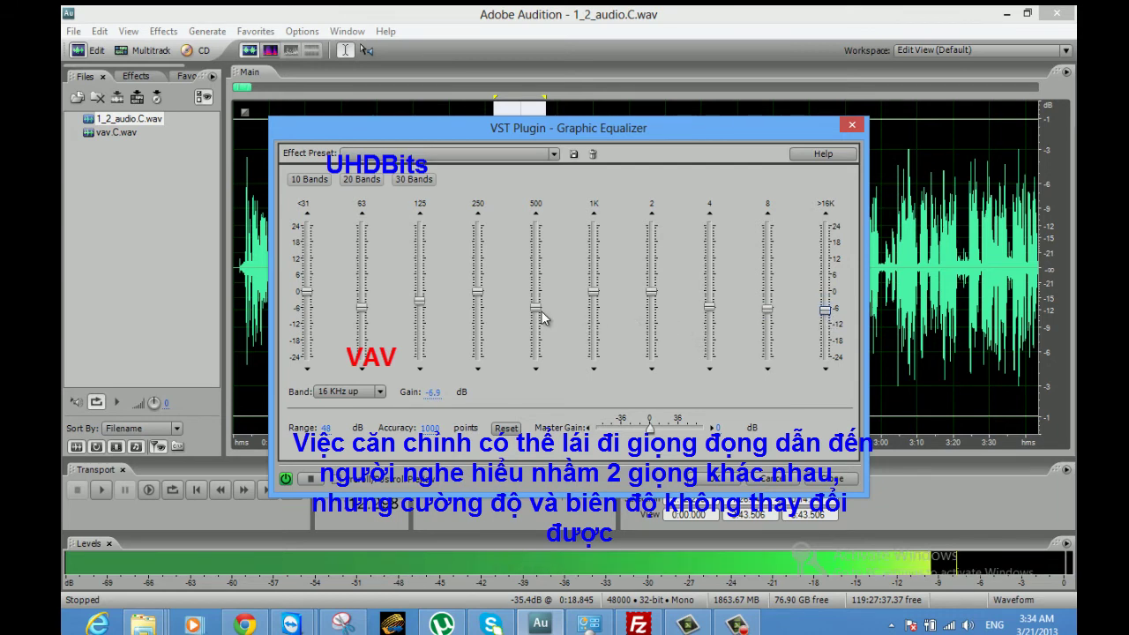
Step: Set the 500 Hz band to 6.6 dB, the 1000 Hz band to 1.4 dB and the 250 Hz band to -2.3 dB
drag(538, 309, 539, 289)
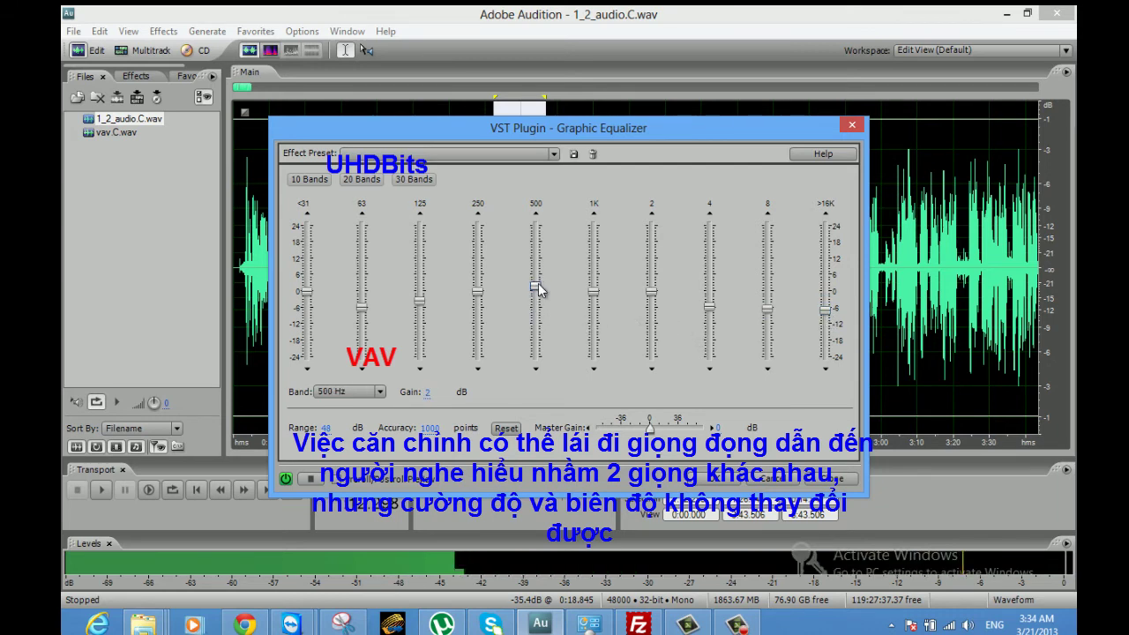
drag(536, 292, 539, 272)
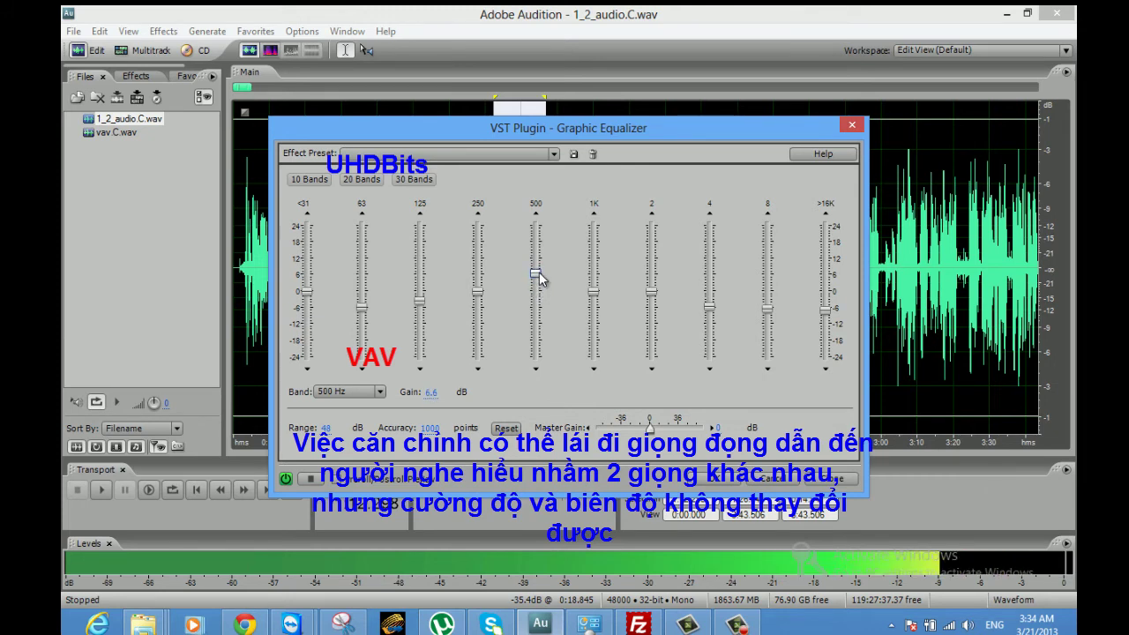
click(595, 292)
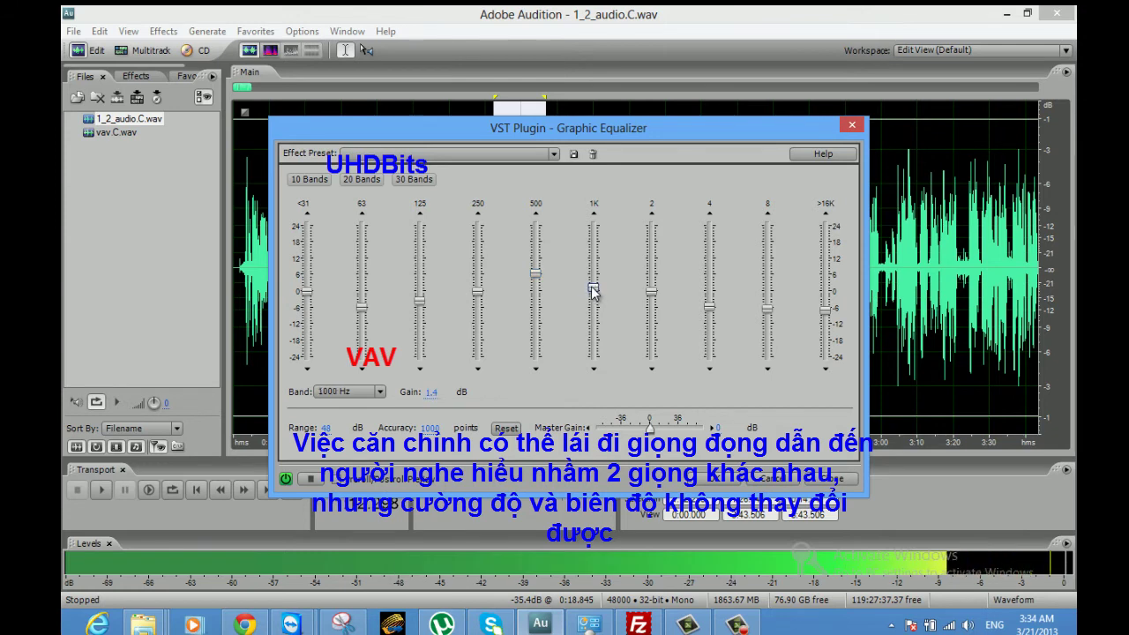
drag(478, 290, 485, 293)
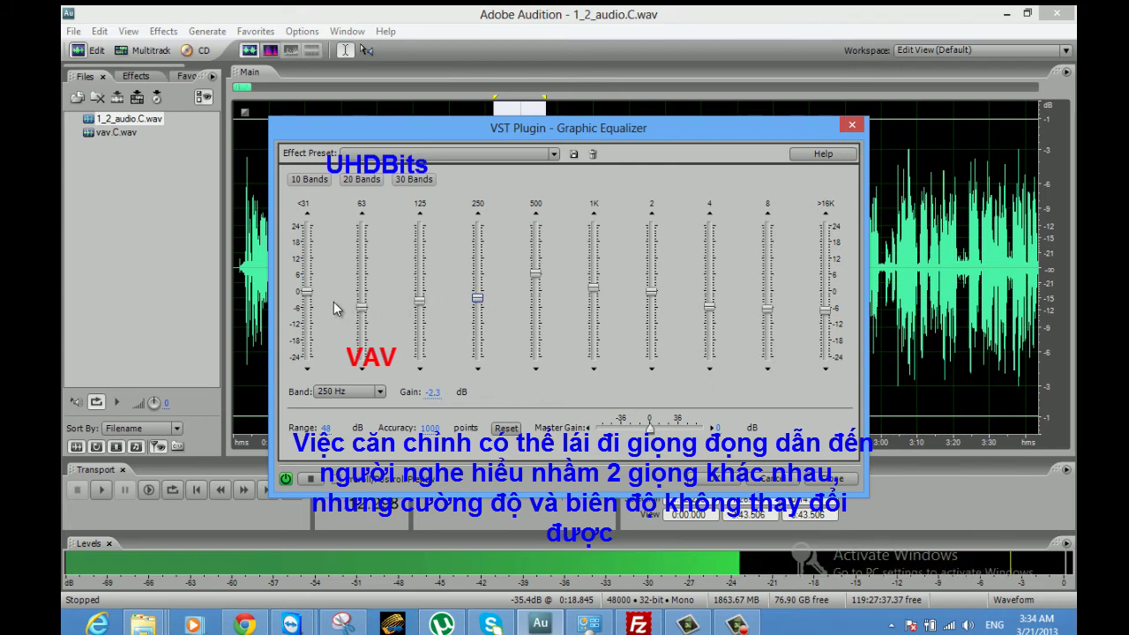
Step: Set 2000 Hz to -5.1 dB, 8000 Hz to -10.9 dB, 63 and 4000 Hz to about -9 dB, and 1000 Hz to about -4 dB
drag(364, 316, 366, 328)
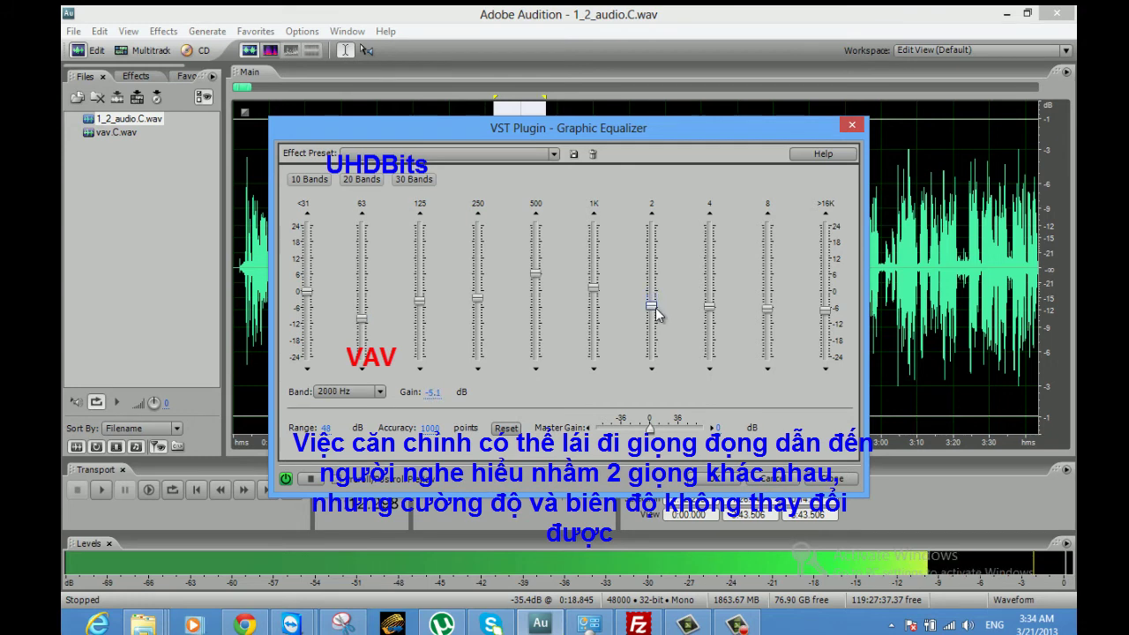
drag(709, 313, 771, 324)
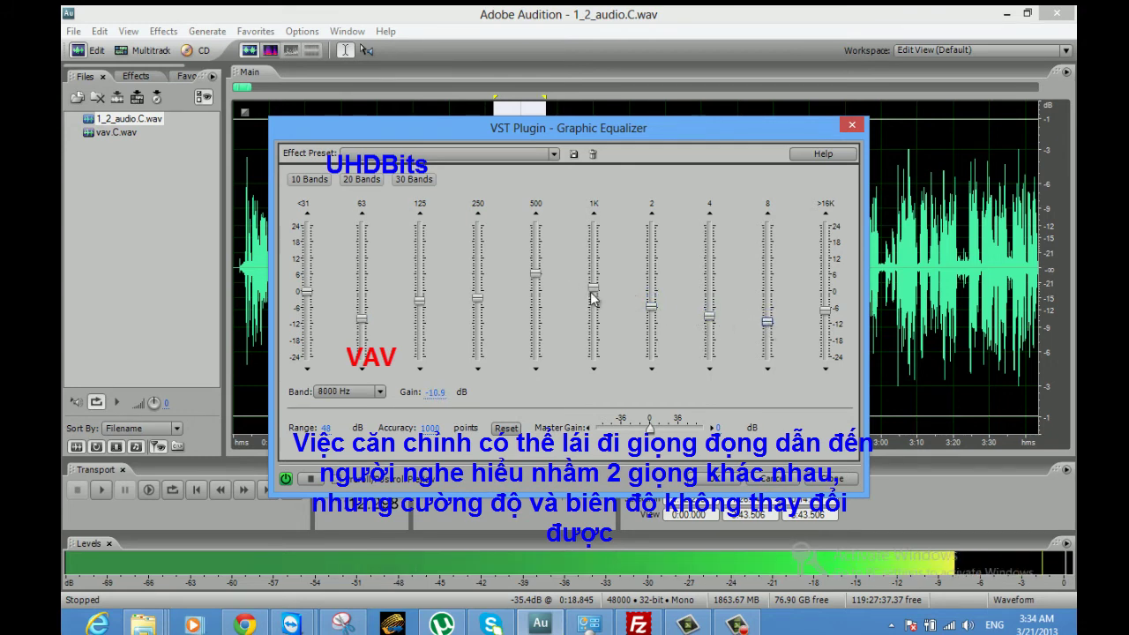
drag(594, 298, 595, 305)
Step: Lower the 250 Hz band to -6.3 dB, 125 Hz to -7.4 dB, 2000 Hz to -10.3 dB and 500 Hz to -13.4 dB
drag(478, 298, 419, 305)
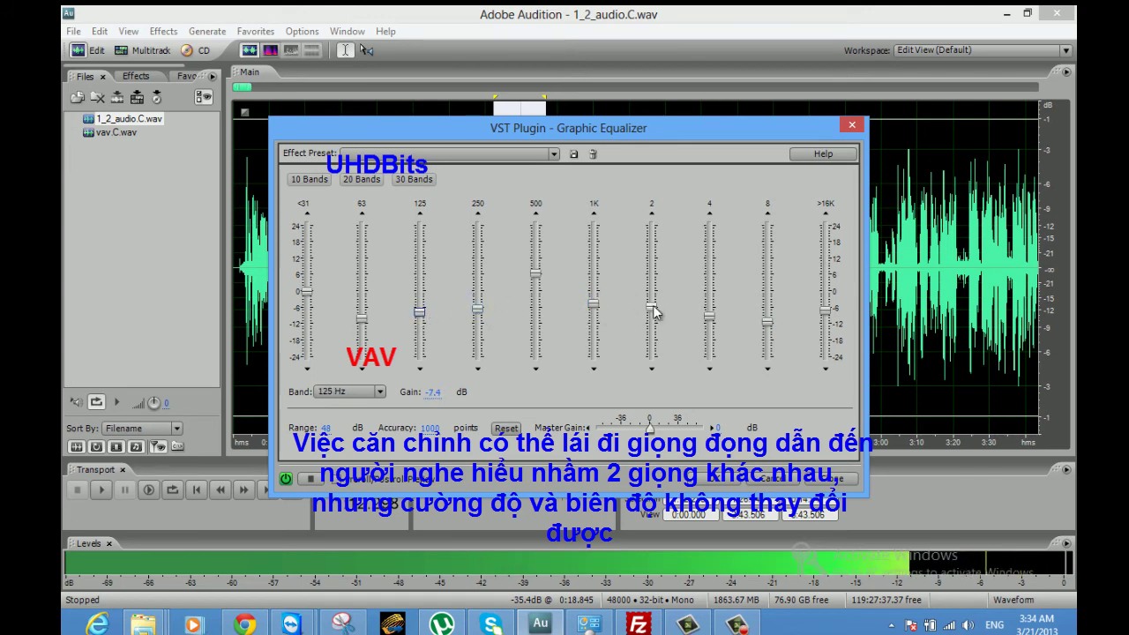
drag(653, 306, 653, 319)
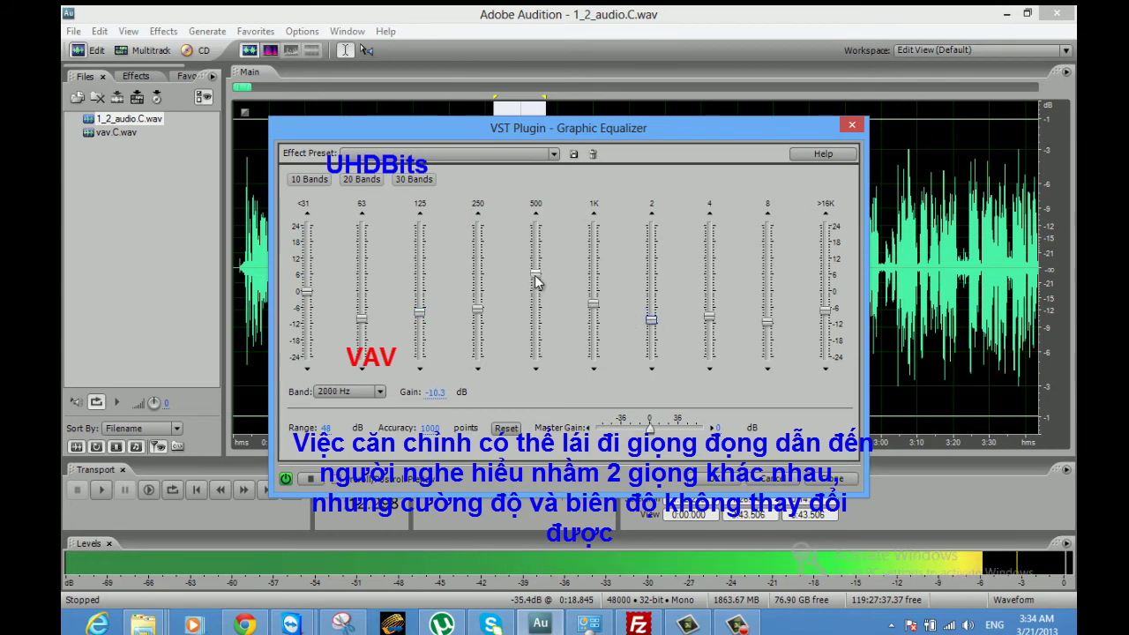
drag(536, 277, 539, 331)
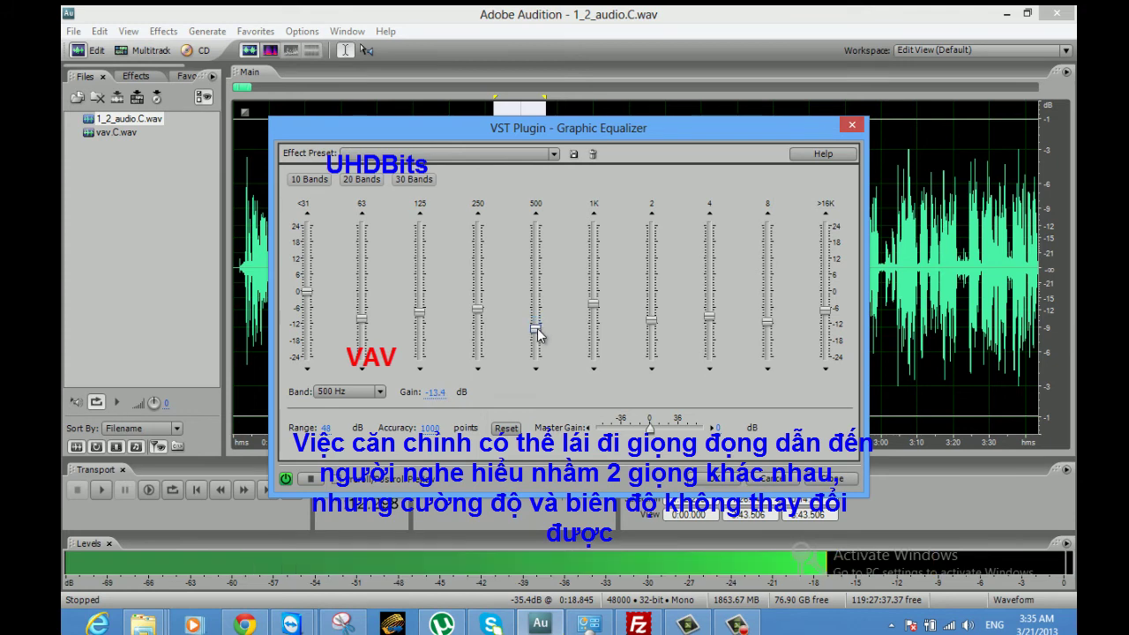
Step: Raise the 125 Hz band to 8.6 dB, 2000 Hz to 6.9 dB, 63 Hz to -3.4 dB and 250 Hz to about -3 dB
click(478, 309)
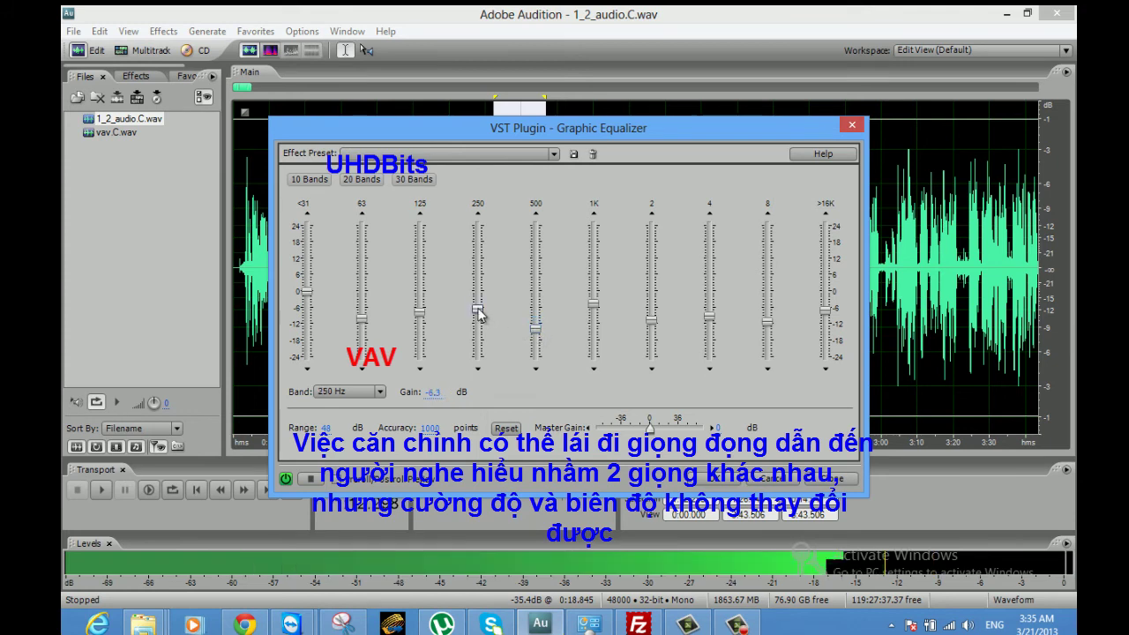
click(421, 312)
drag(424, 314, 427, 265)
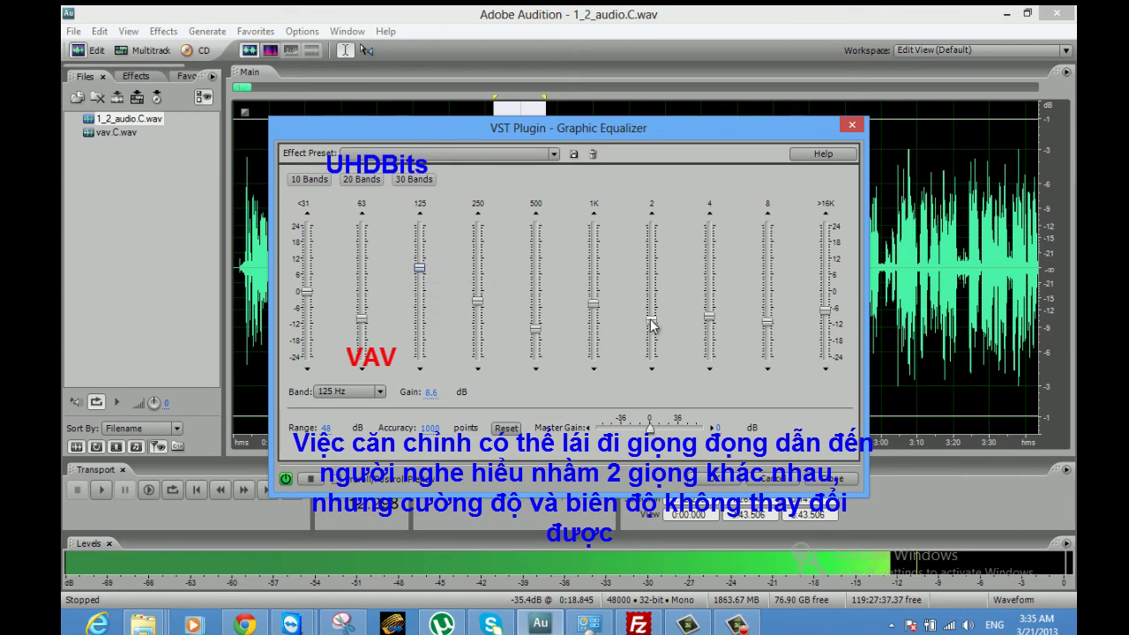
drag(653, 322, 653, 281)
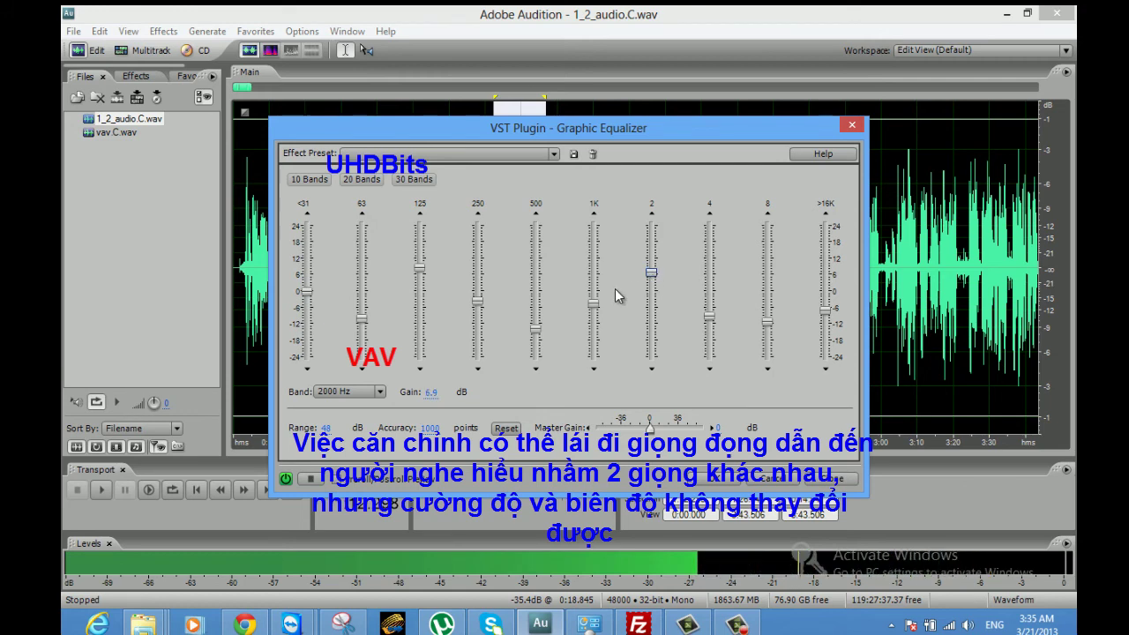
drag(367, 326, 362, 297)
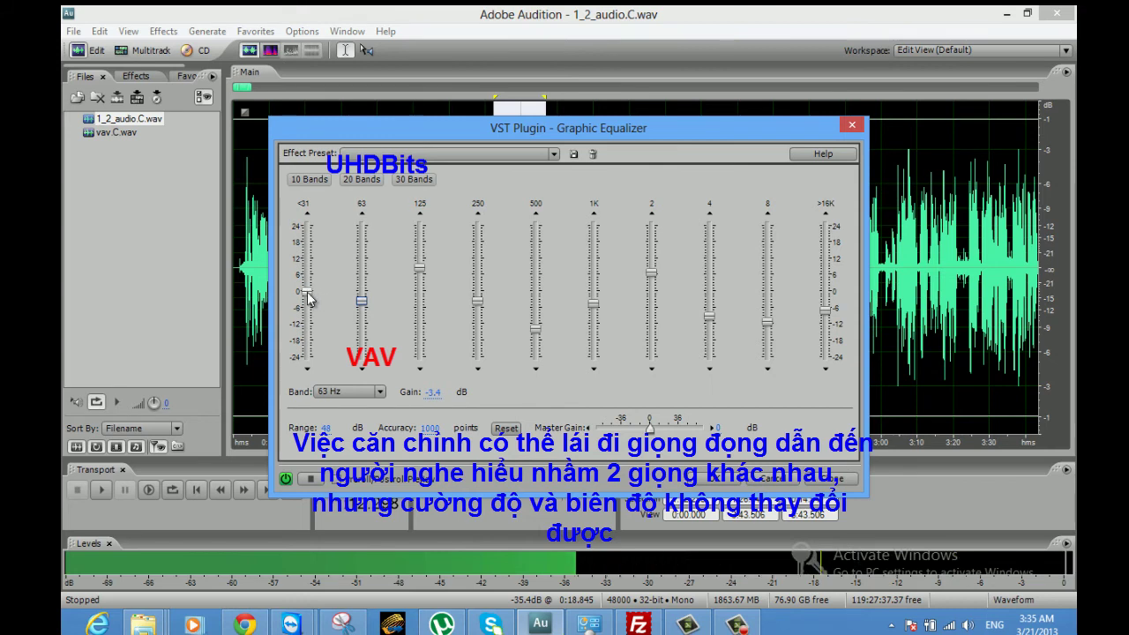
Step: Set 8000 Hz to -16 dB, 4000 Hz to -6.6 dB, 1000 Hz to -8.3 dB, 250 Hz to about -3 dB and 16 KHz up to 0 dB
drag(478, 301, 477, 314)
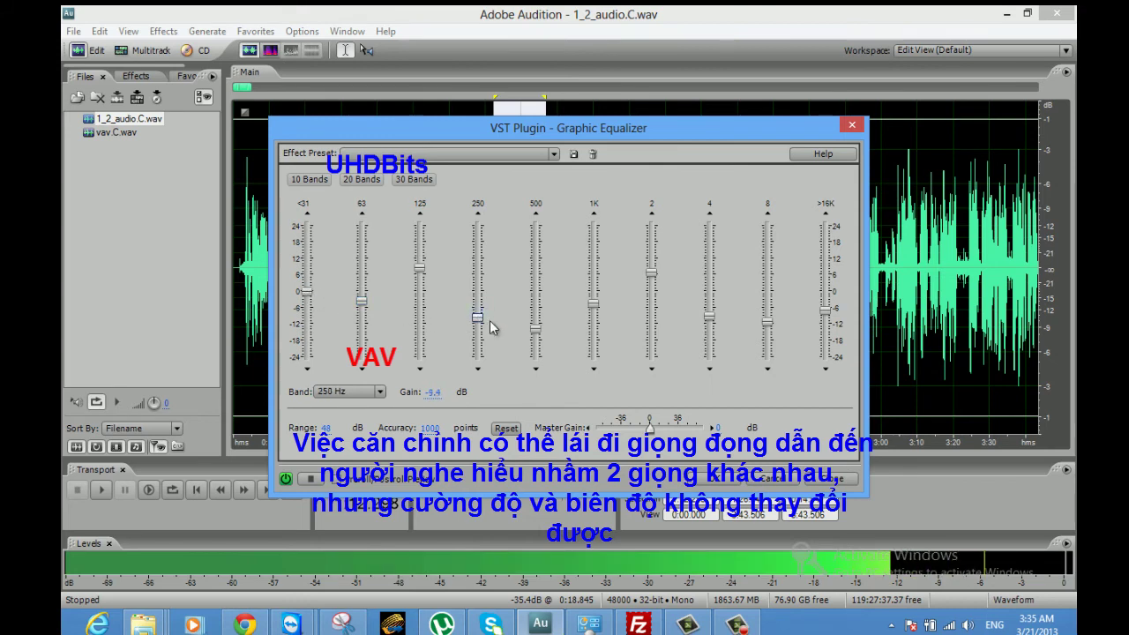
drag(770, 325, 768, 340)
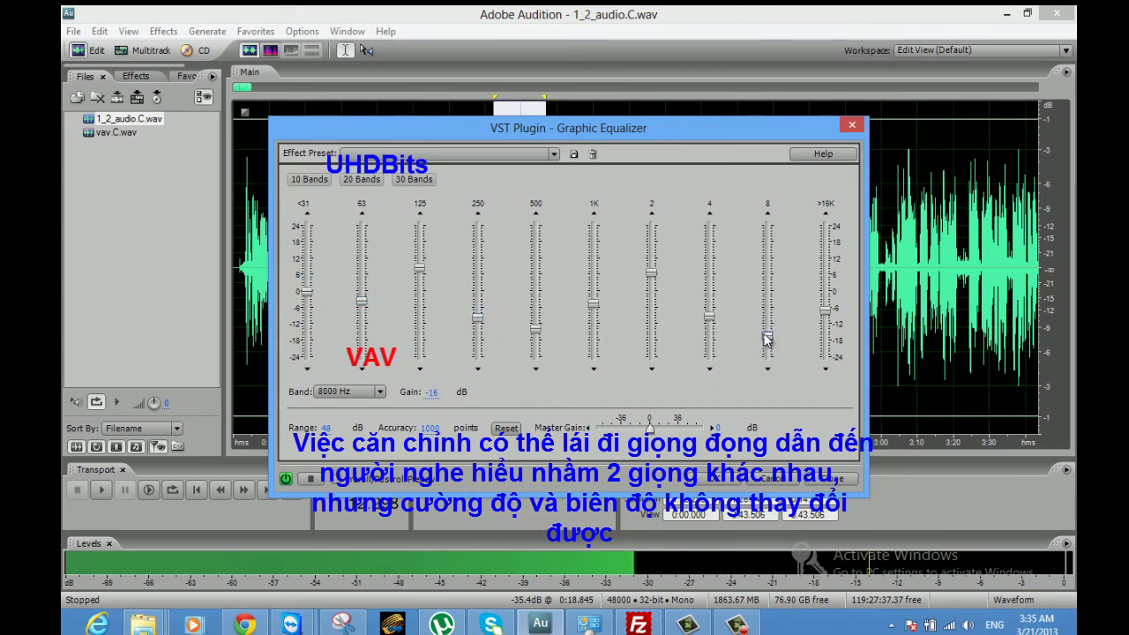
drag(712, 315, 715, 311)
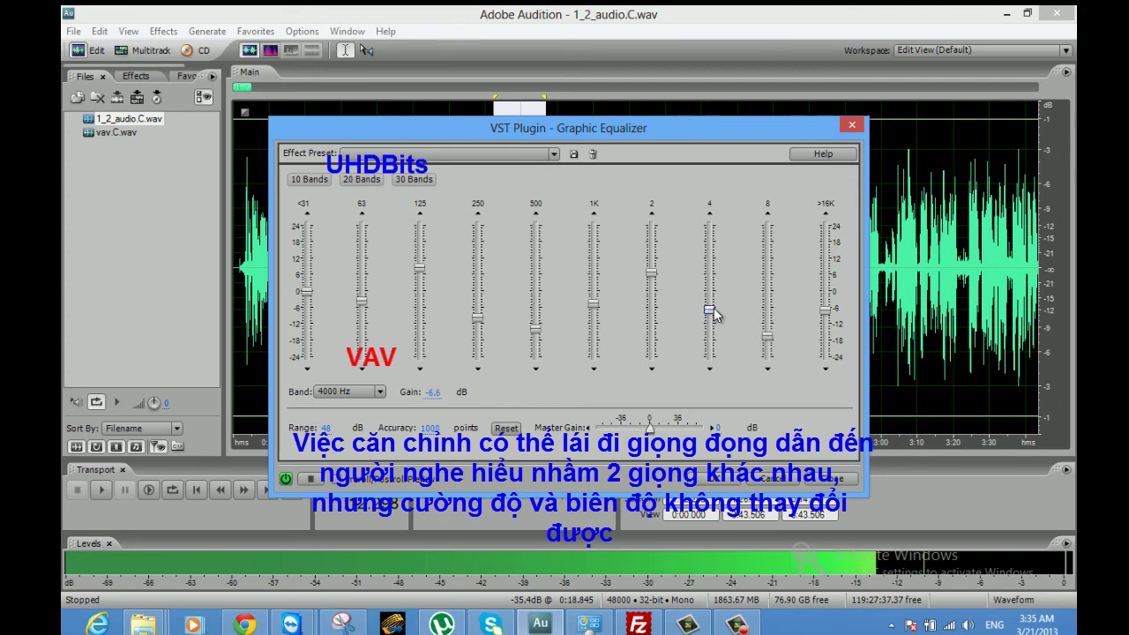
drag(593, 305, 594, 314)
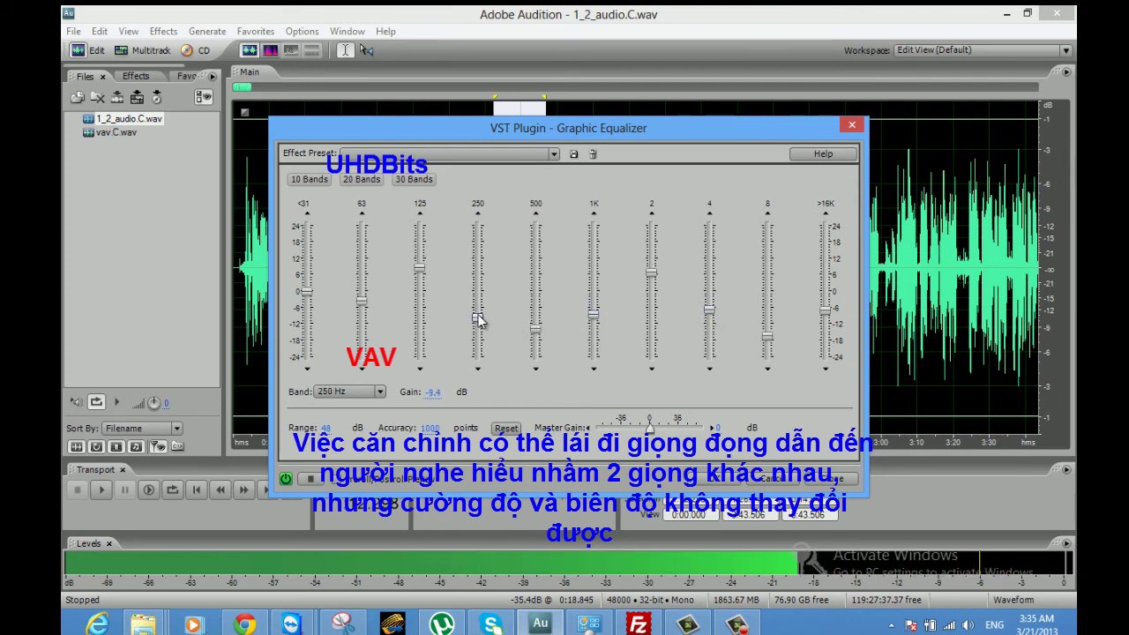
drag(478, 317, 482, 305)
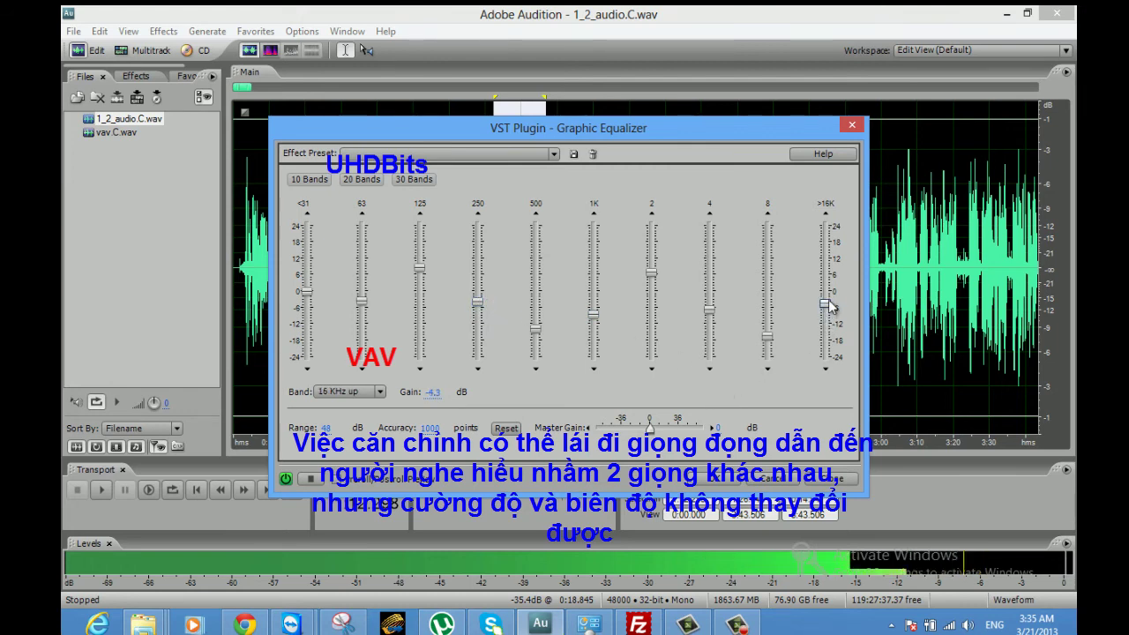
drag(826, 304, 827, 292)
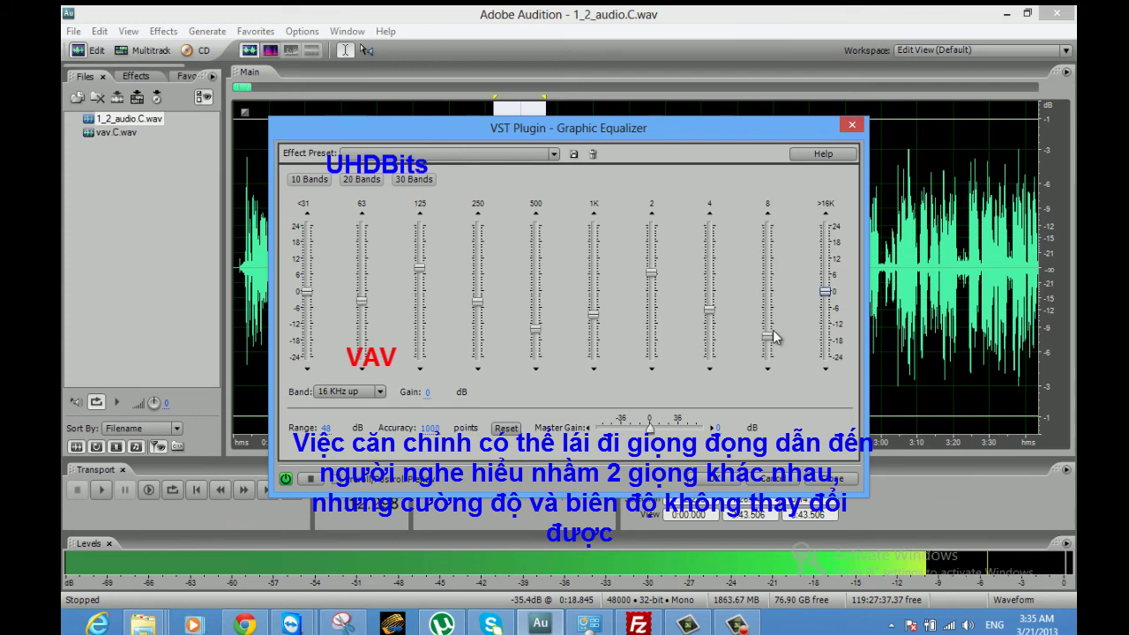
Step: Set the 4000 Hz band to -13.4 dB, 1000 Hz to -8.6 dB, 63 Hz to about -8 dB and 250 Hz to 16.3 dB
drag(710, 310, 713, 329)
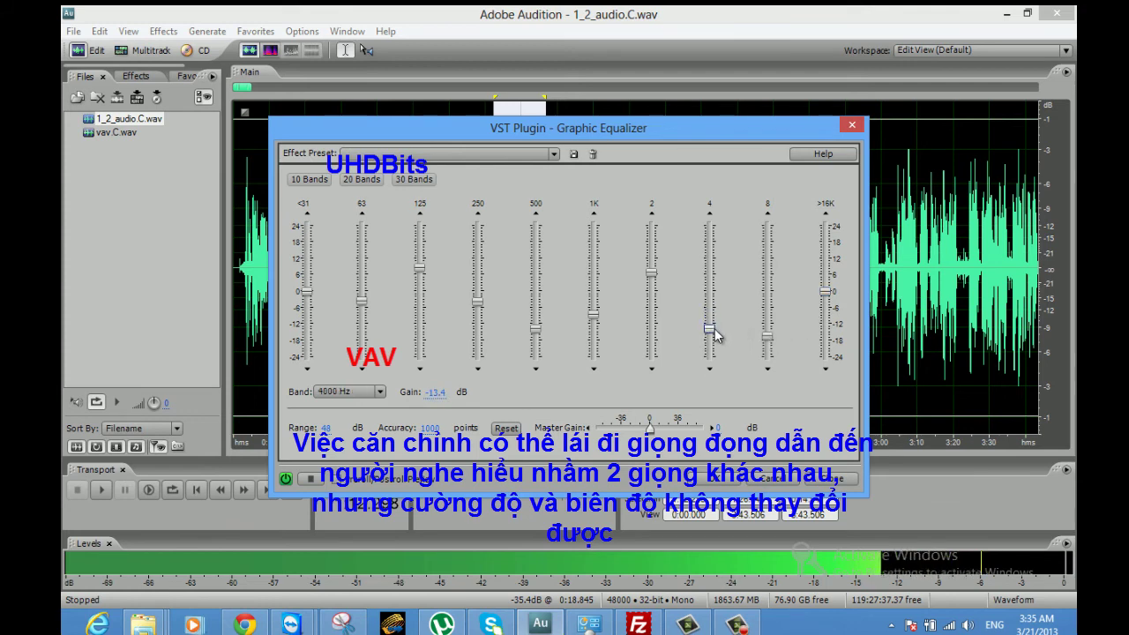
click(594, 314)
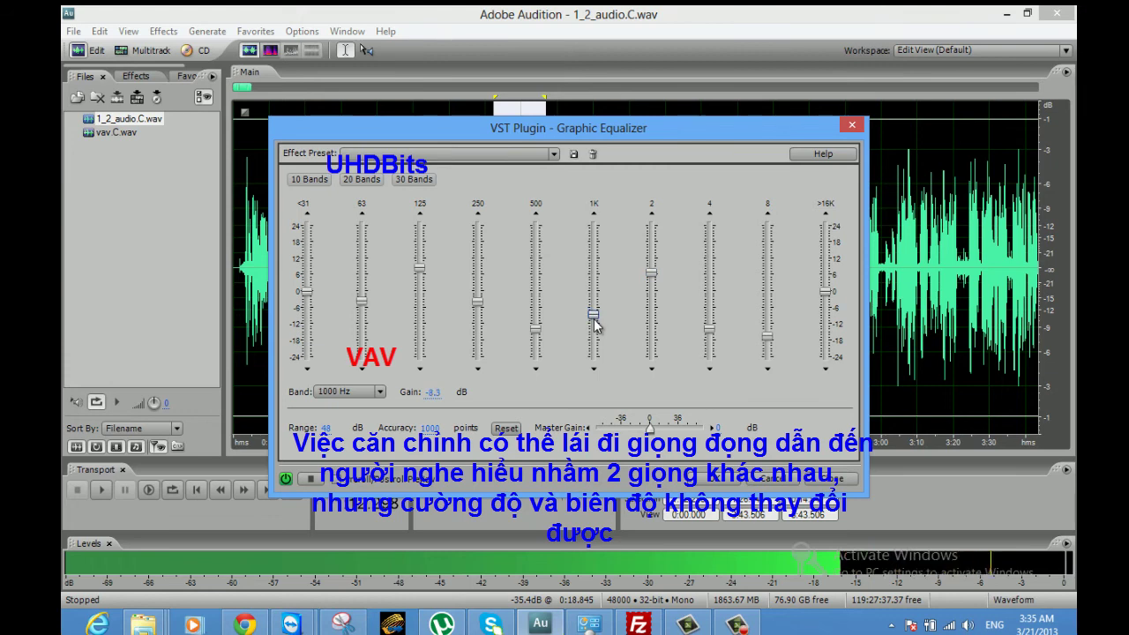
drag(594, 317, 594, 319)
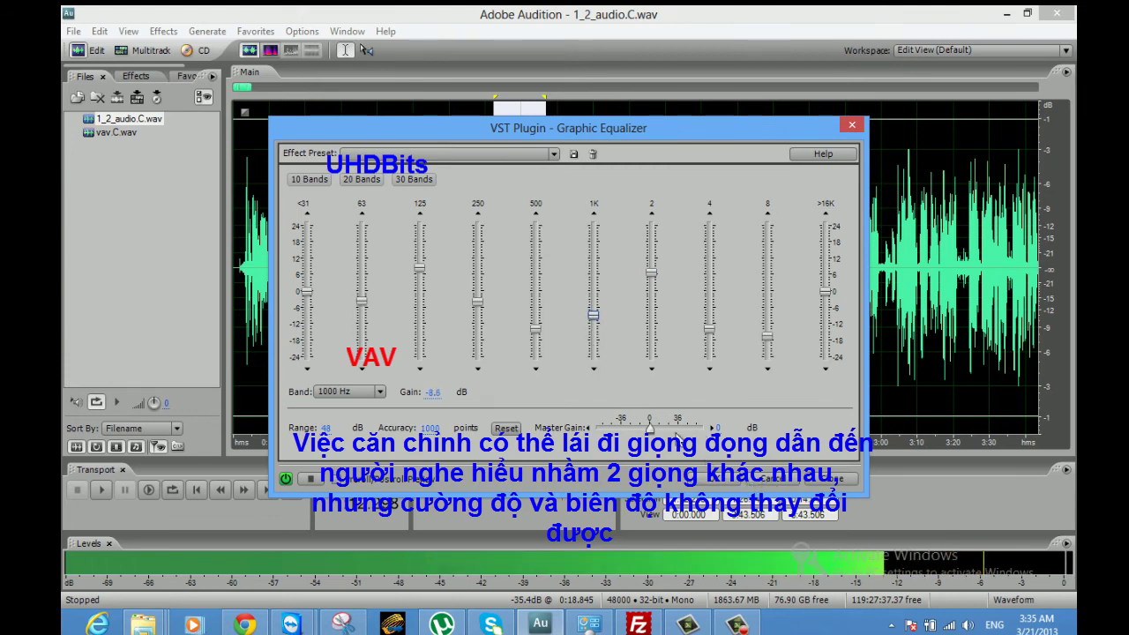
drag(362, 302, 410, 320)
drag(477, 304, 480, 248)
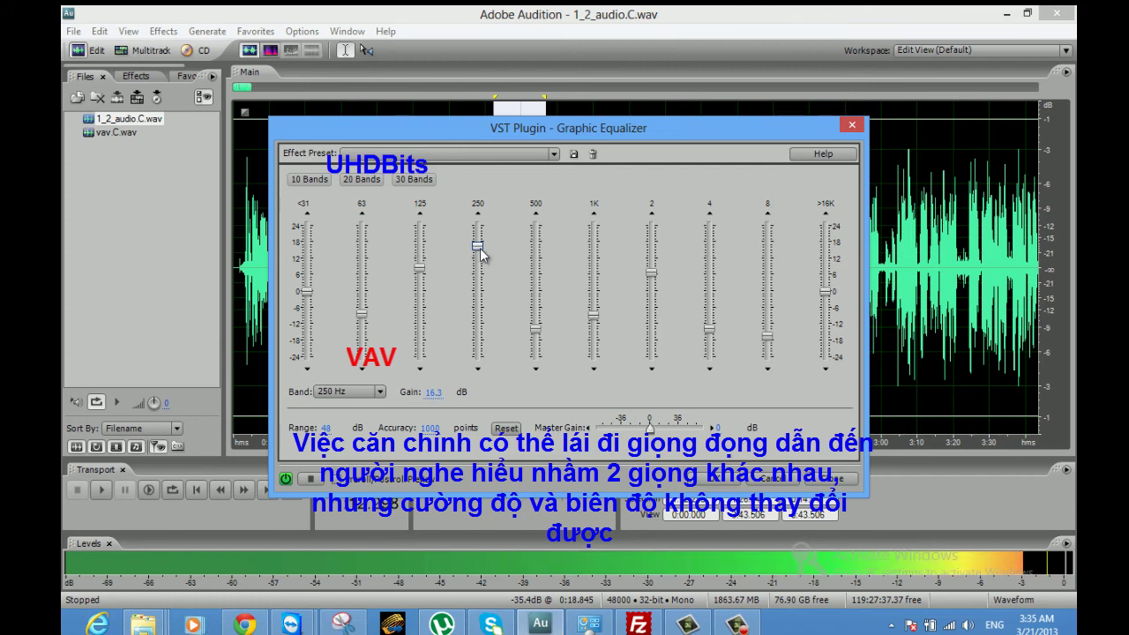
Step: Raise the 125 Hz band to 10.3 dB, the 500 Hz band to about 10 dB and the 1000 Hz band to -6 dB
drag(536, 329, 534, 333)
drag(428, 279, 426, 244)
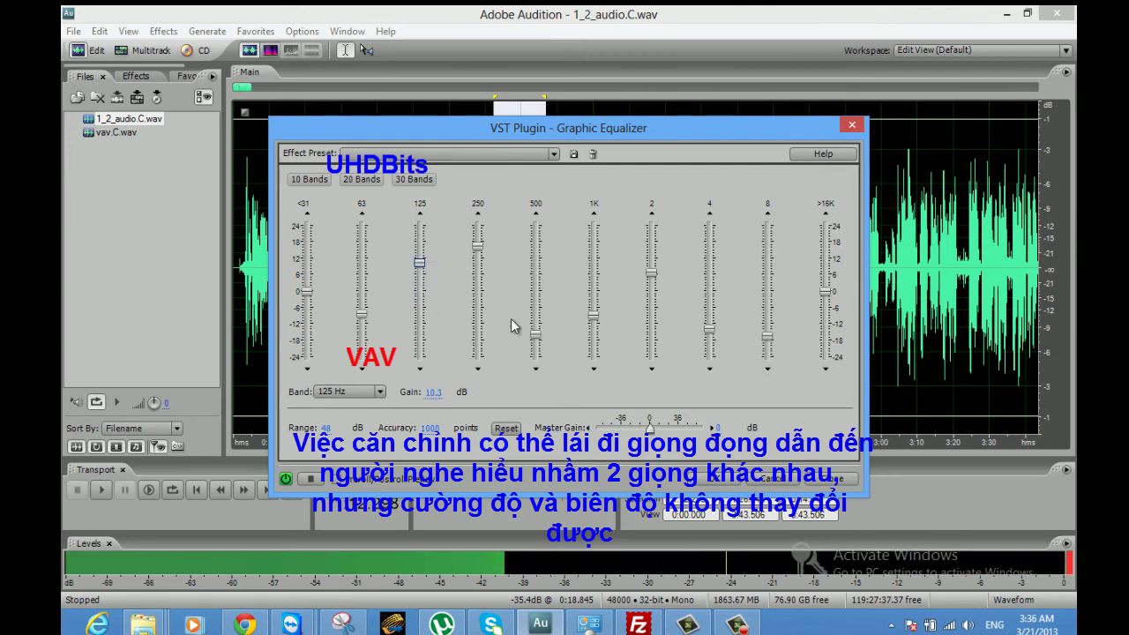
drag(536, 334, 533, 310)
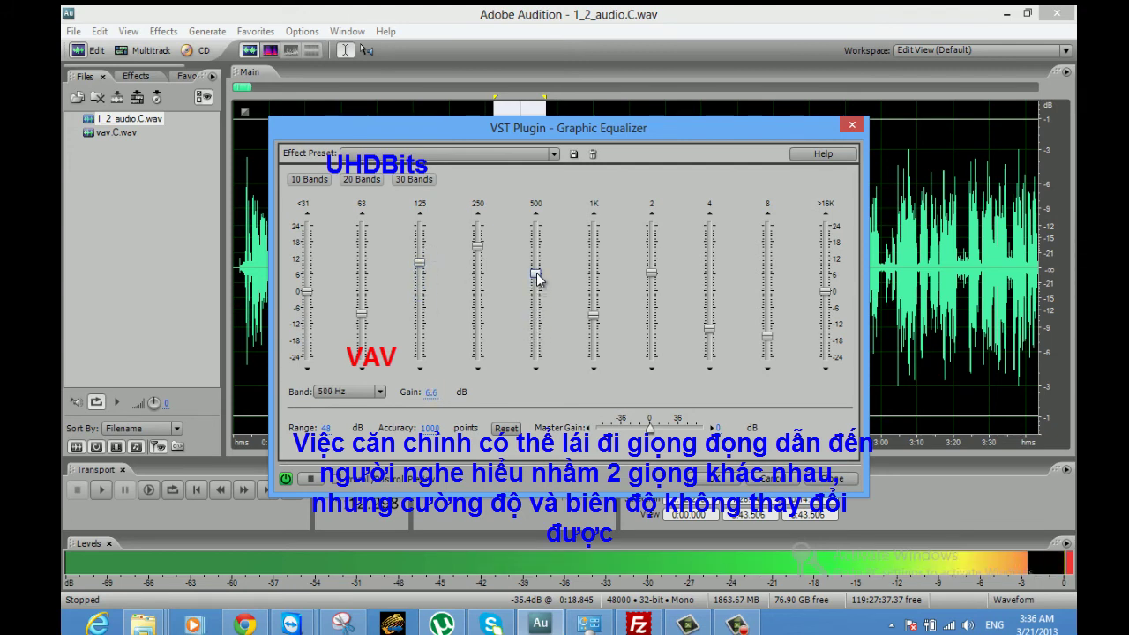
drag(536, 271, 536, 268)
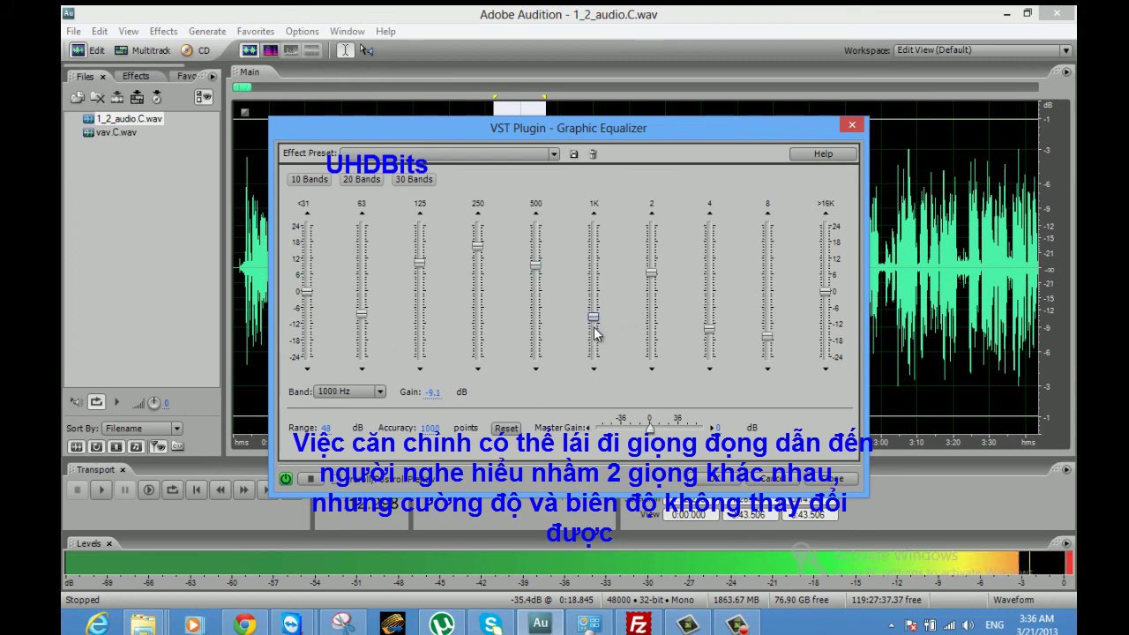
mouse_move(594, 328)
mouse_down()
mouse_move(599, 307)
mouse_move(603, 342)
mouse_move(600, 308)
mouse_up()
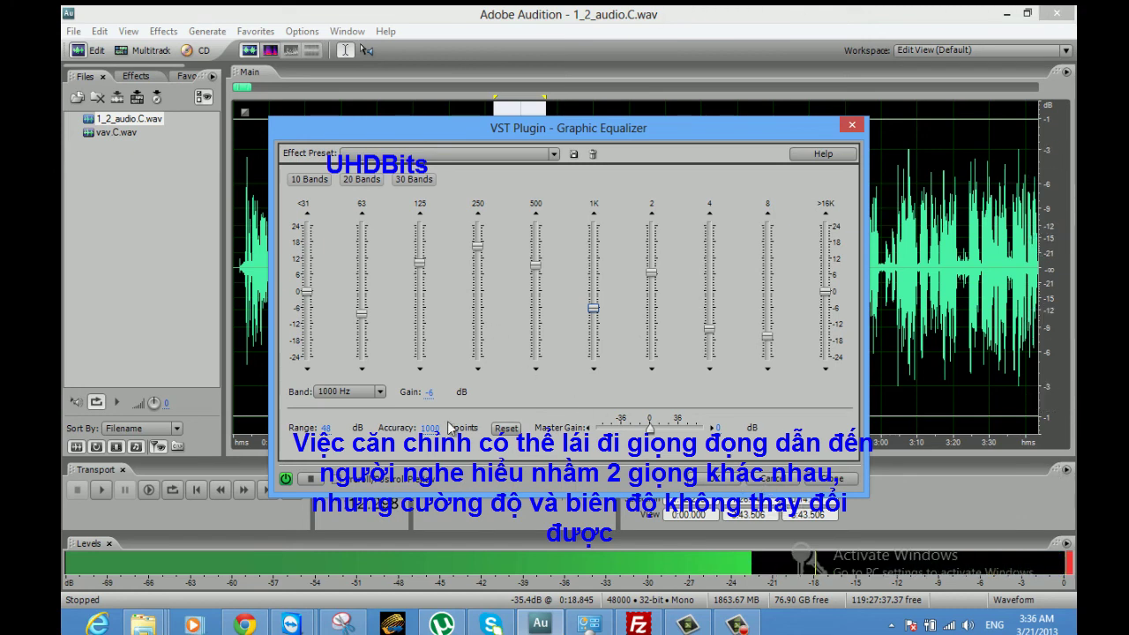
Step: Reset all equalizer bands, cancel the effect, and clear the selection by placing the cursor at about 2:18.424 in the waveform
click(506, 429)
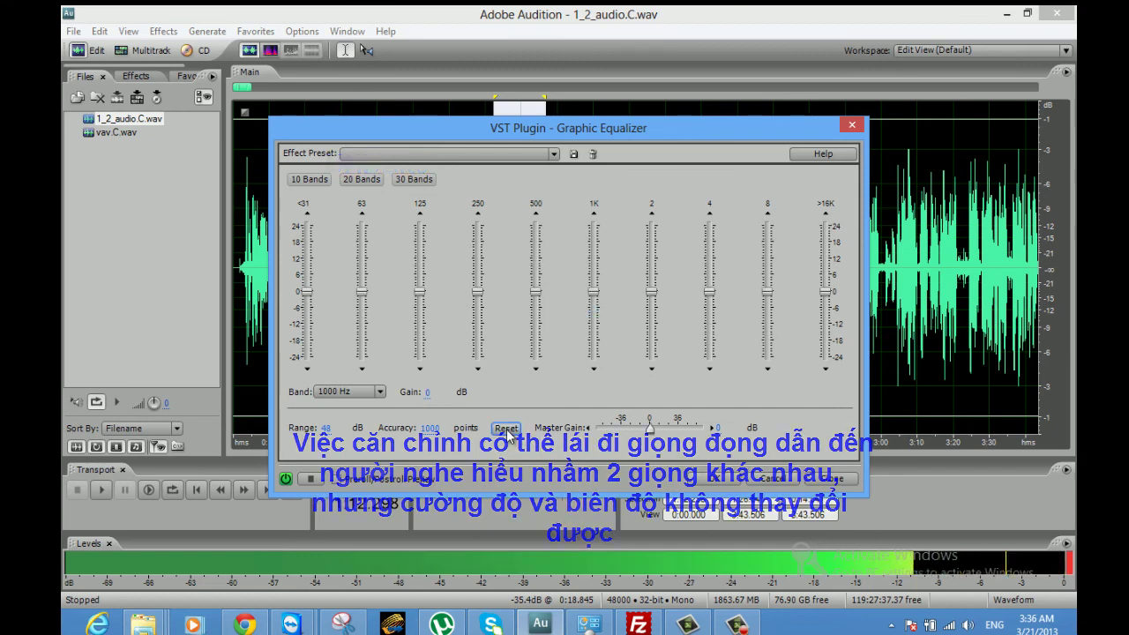
click(773, 478)
click(732, 316)
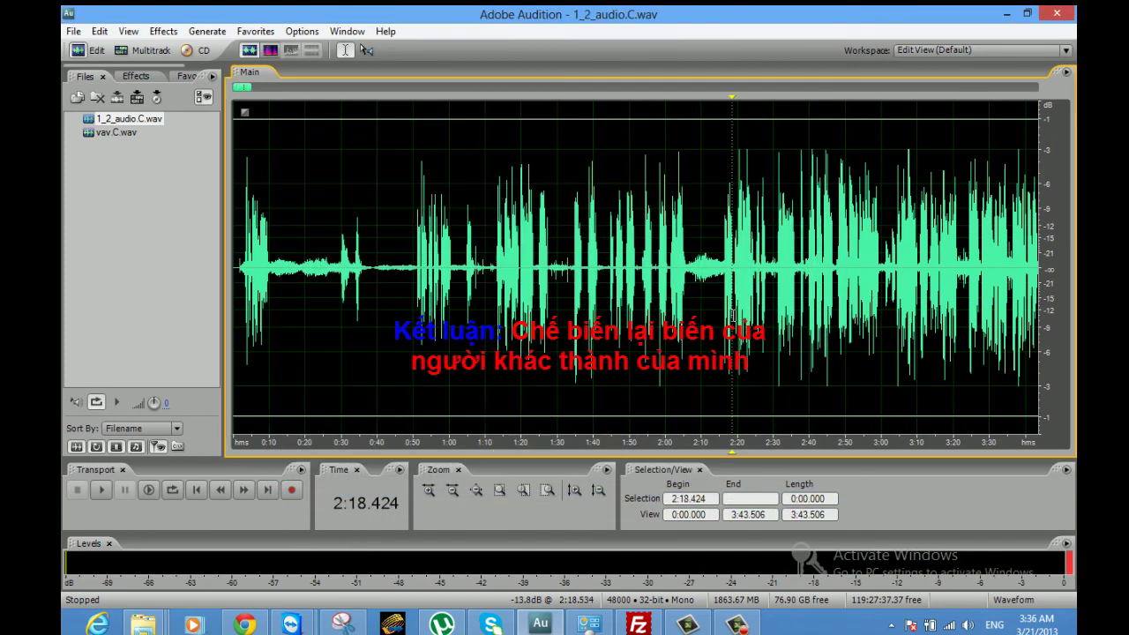
Step: In the multitrack session, select the Track 2 speech passage from about 1:42:47.839 to 1:42:52.656 and play it
click(124, 51)
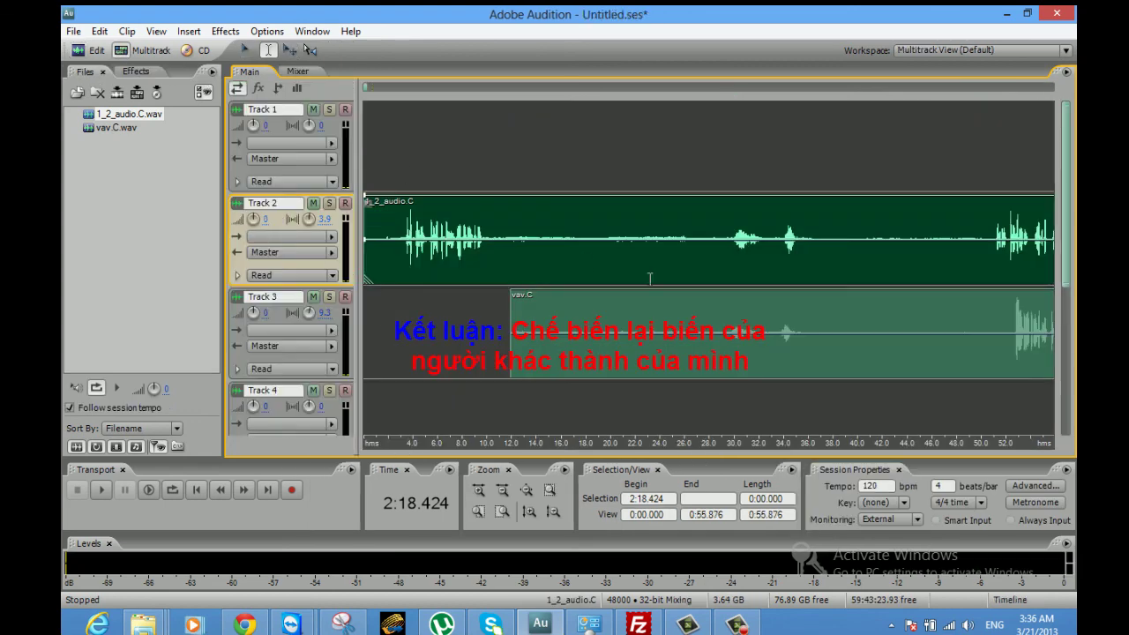
drag(367, 84, 784, 90)
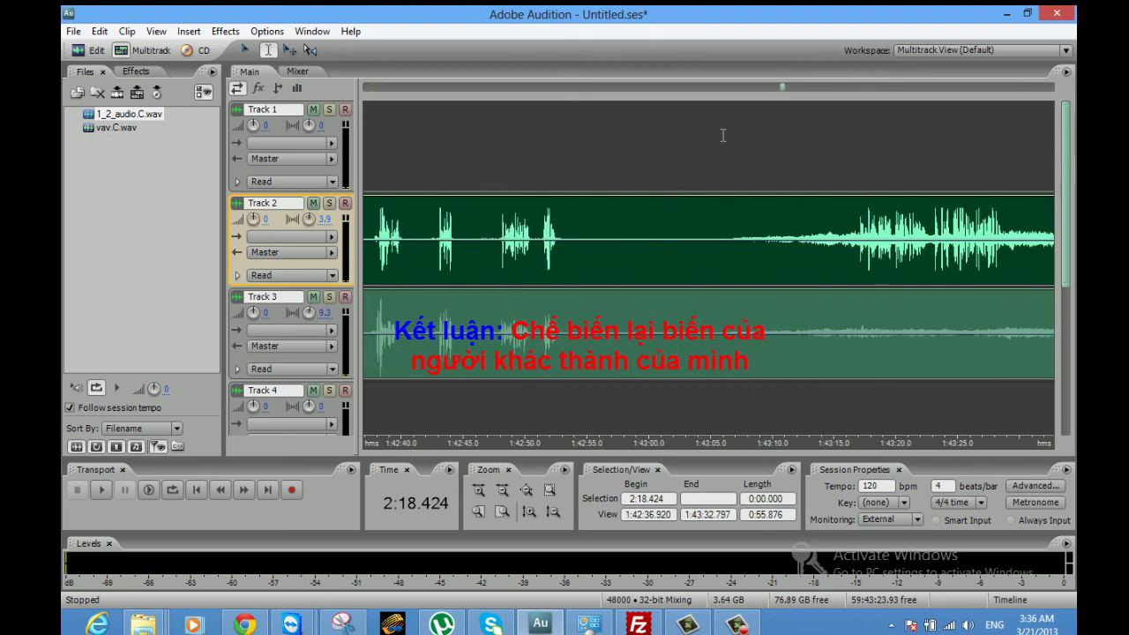
drag(499, 247, 558, 254)
key(space)
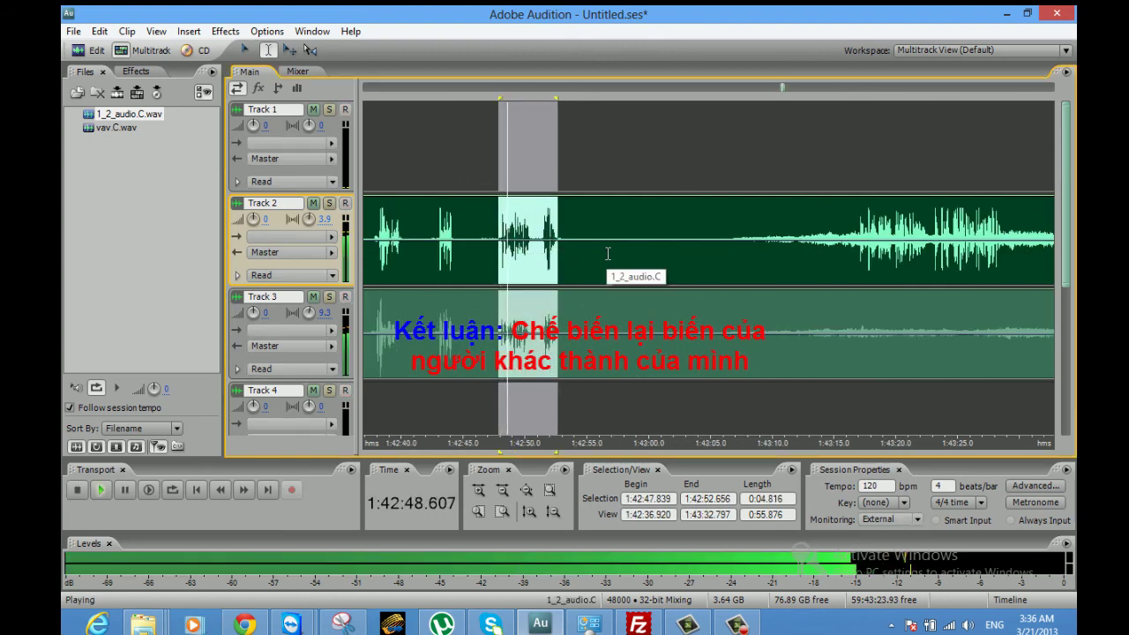